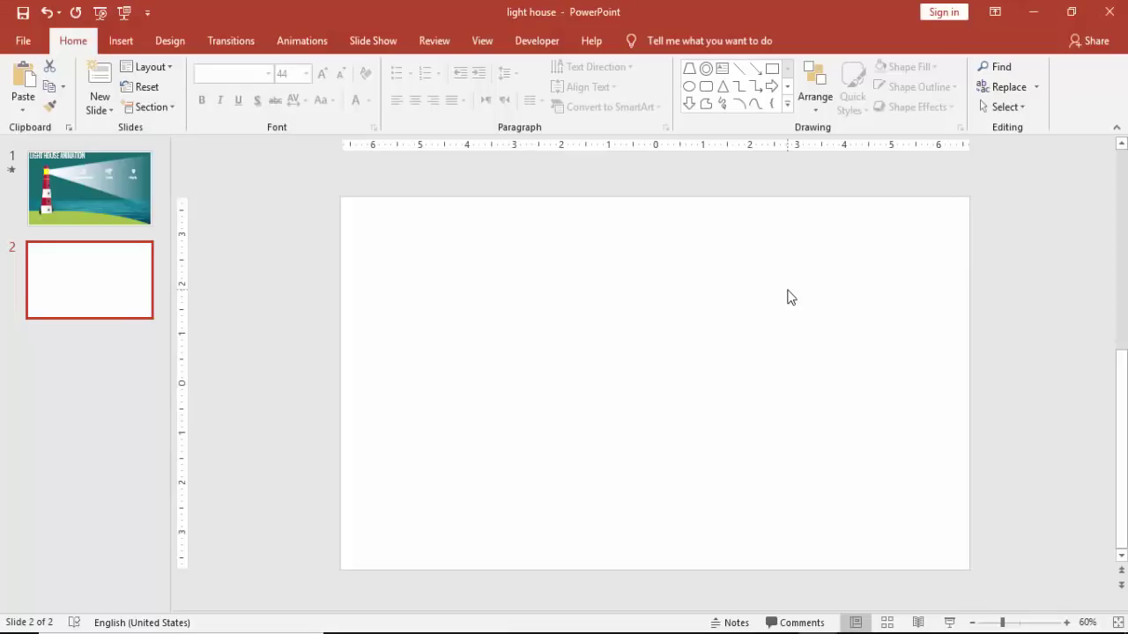
Fill the background of slide 2 with the solid dark teal from the recent colors.
right_click(789, 296)
click(851, 435)
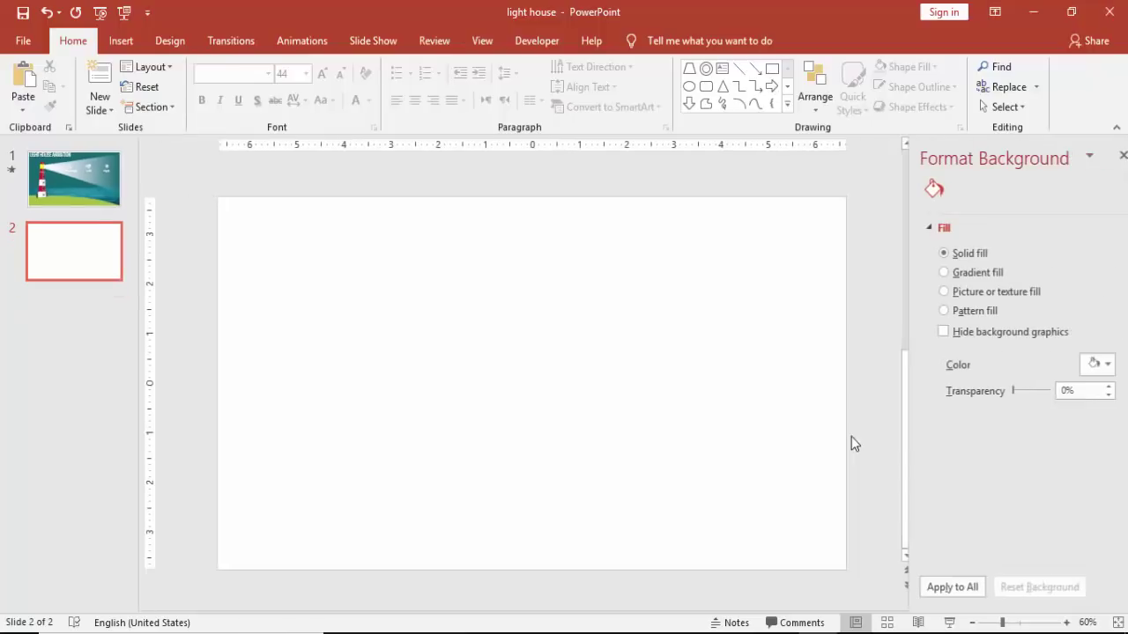
click(1084, 364)
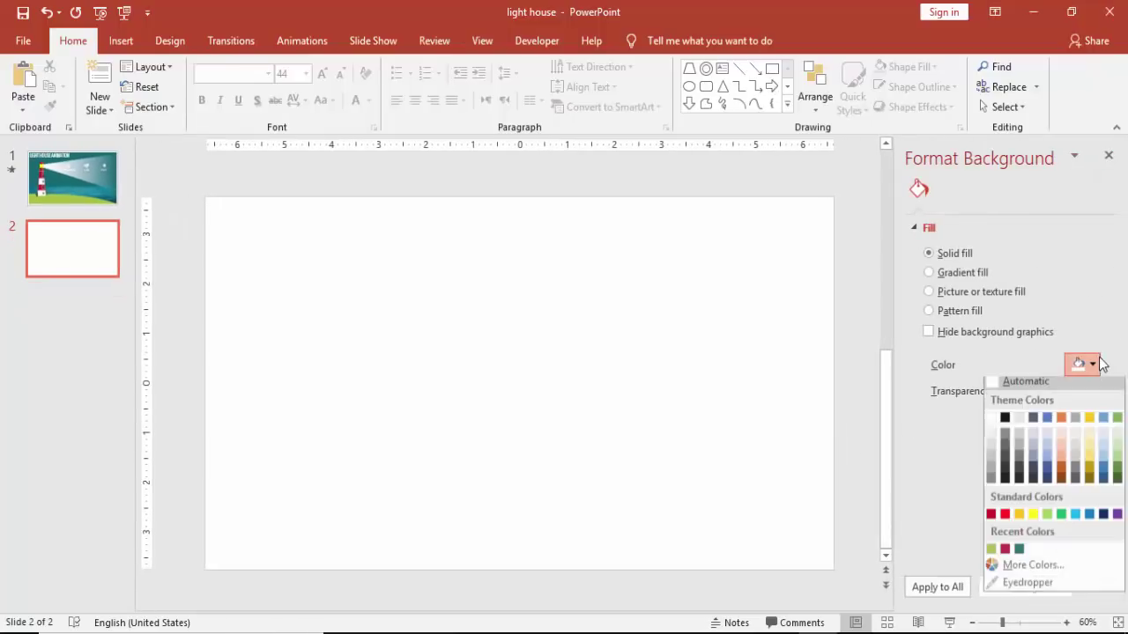
click(1019, 553)
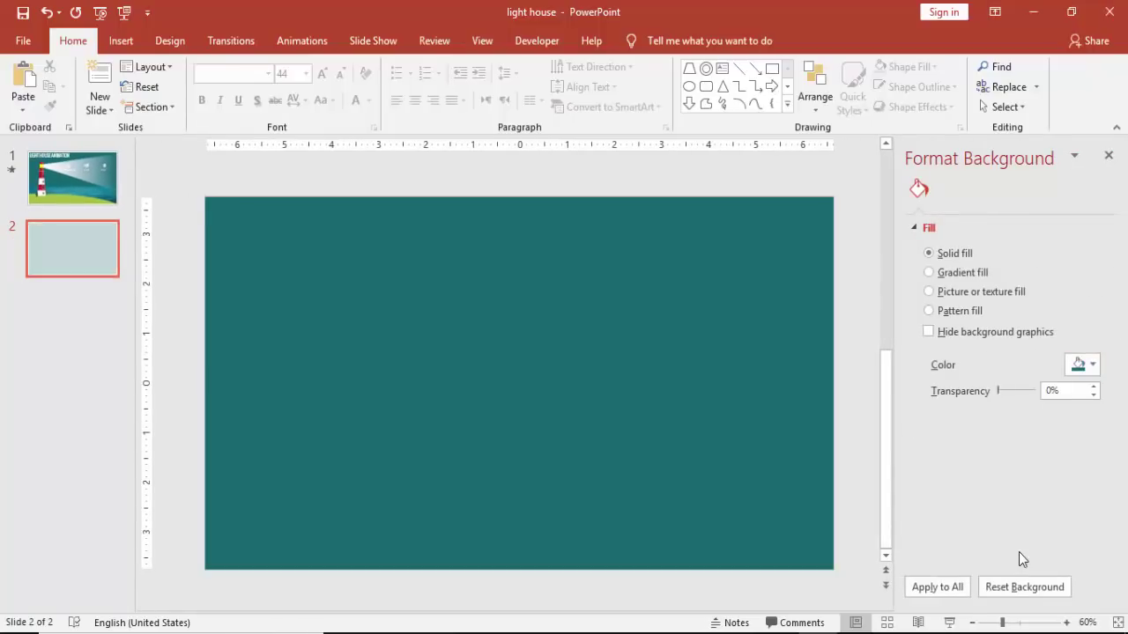
Draw a rectangle about 1.85 inches high across the full 13.33-inch width of the slide, along its bottom edge.
click(122, 41)
click(303, 104)
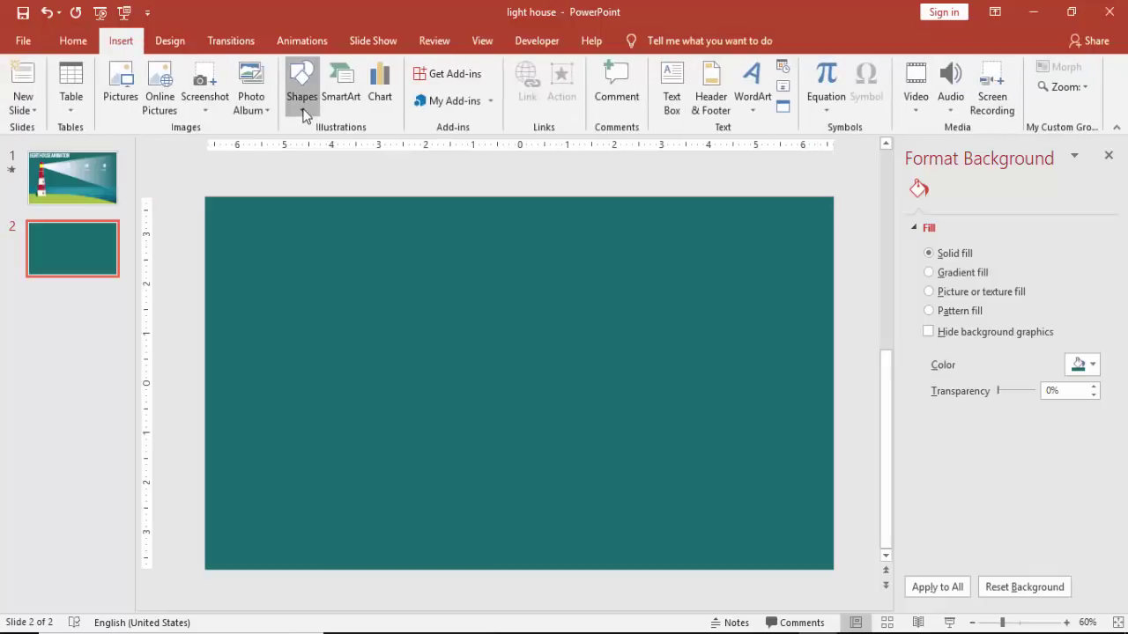
click(296, 237)
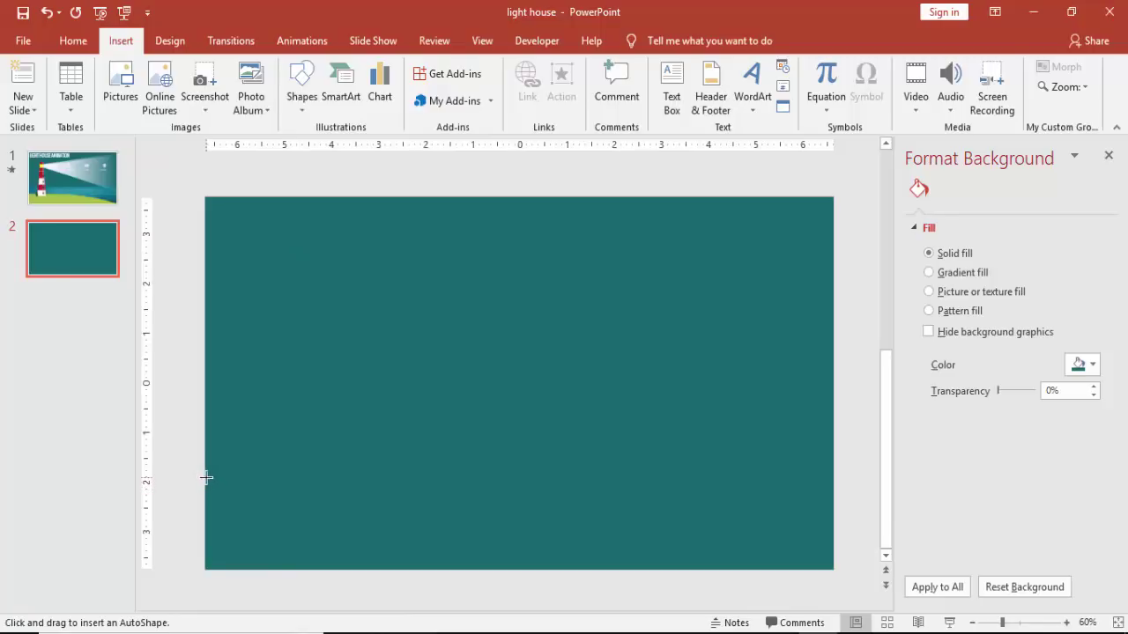
drag(205, 477, 834, 569)
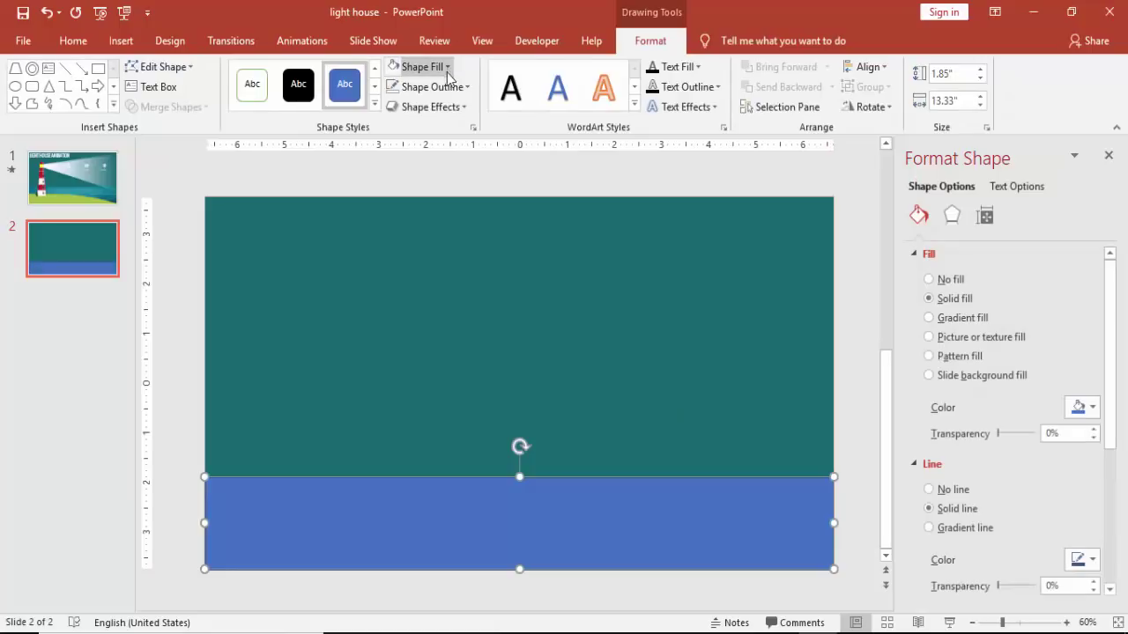
Remove the bottom rectangle's outline and fill it with the recent lime green.
click(450, 87)
click(433, 274)
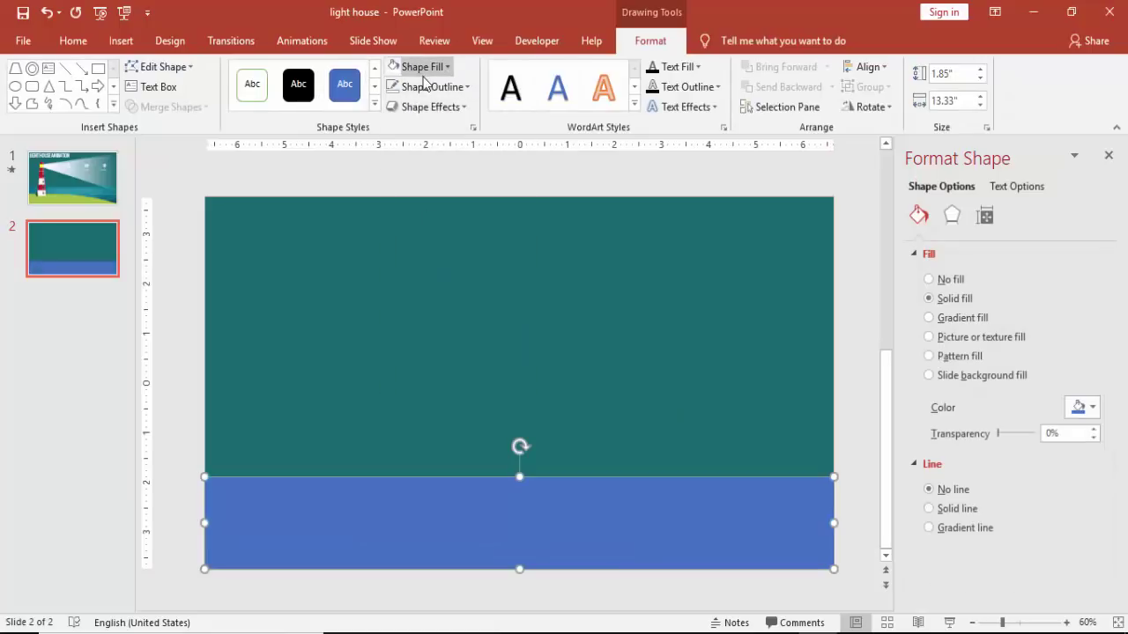
click(422, 69)
click(406, 238)
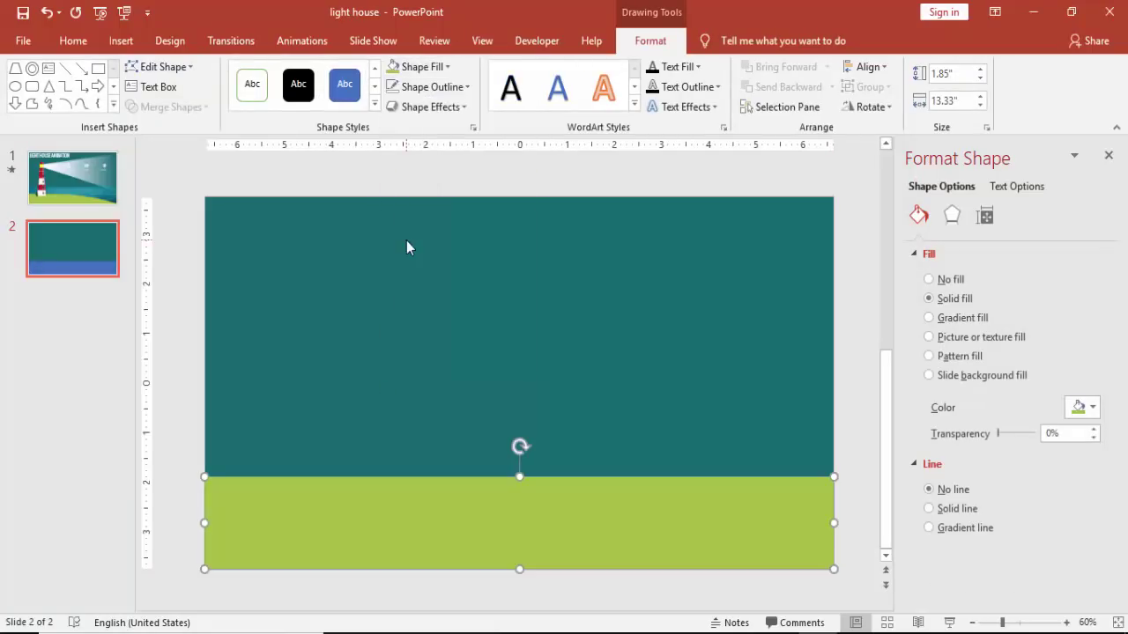
Edit the green rectangle's points, lowering its upper right corner to the slide's bottom and bending the upper edge into a smooth convex hill.
right_click(753, 495)
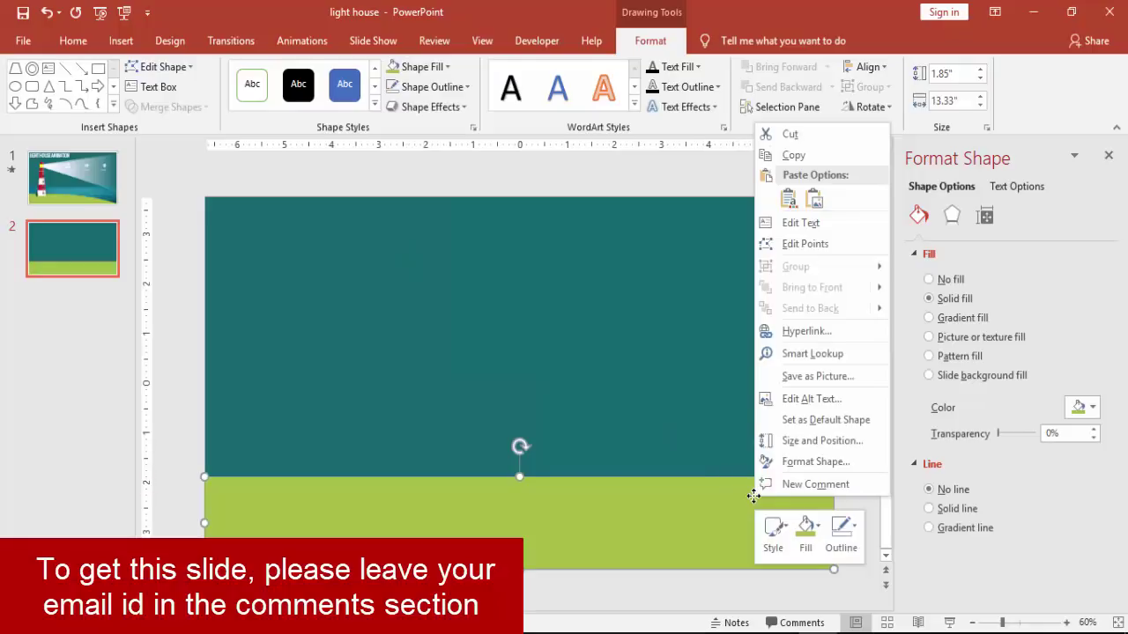
click(798, 244)
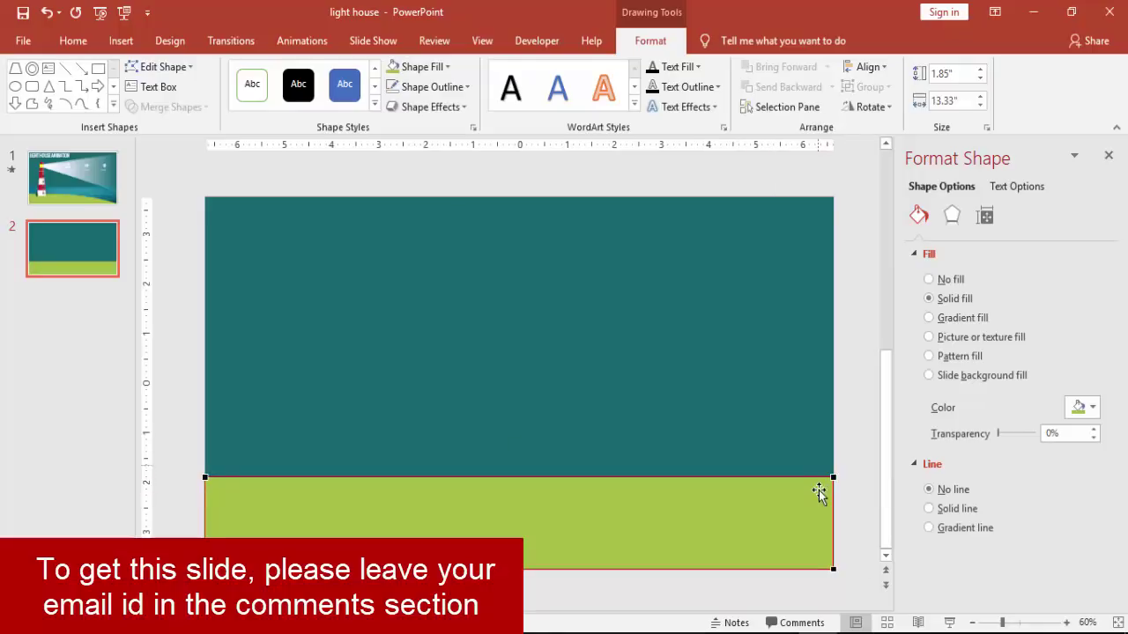
drag(834, 478, 833, 568)
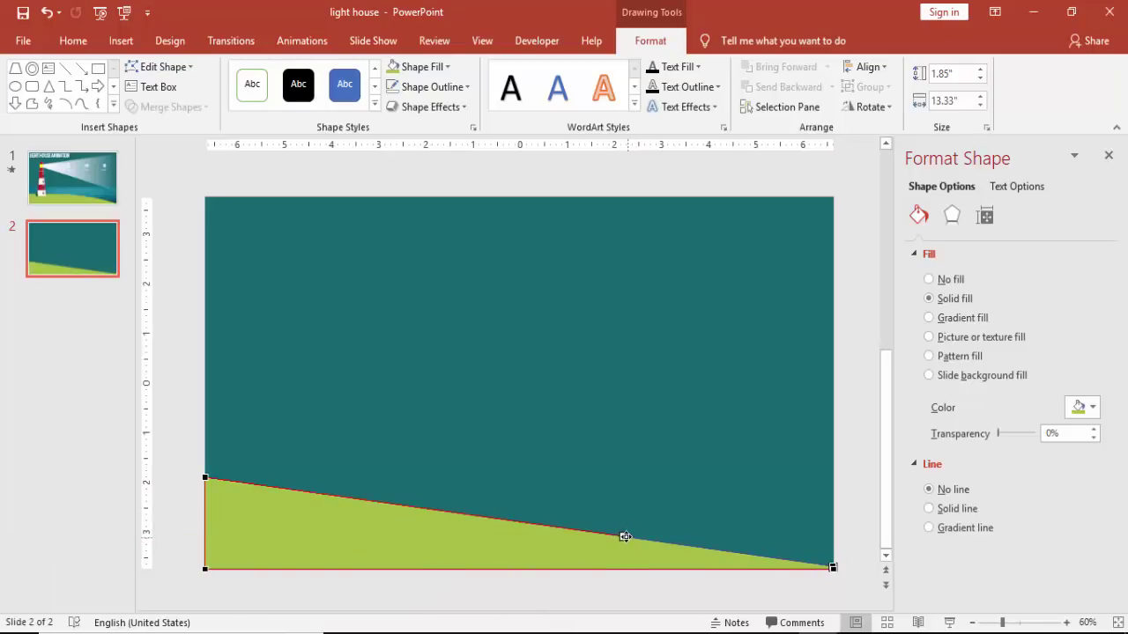
drag(628, 534, 625, 497)
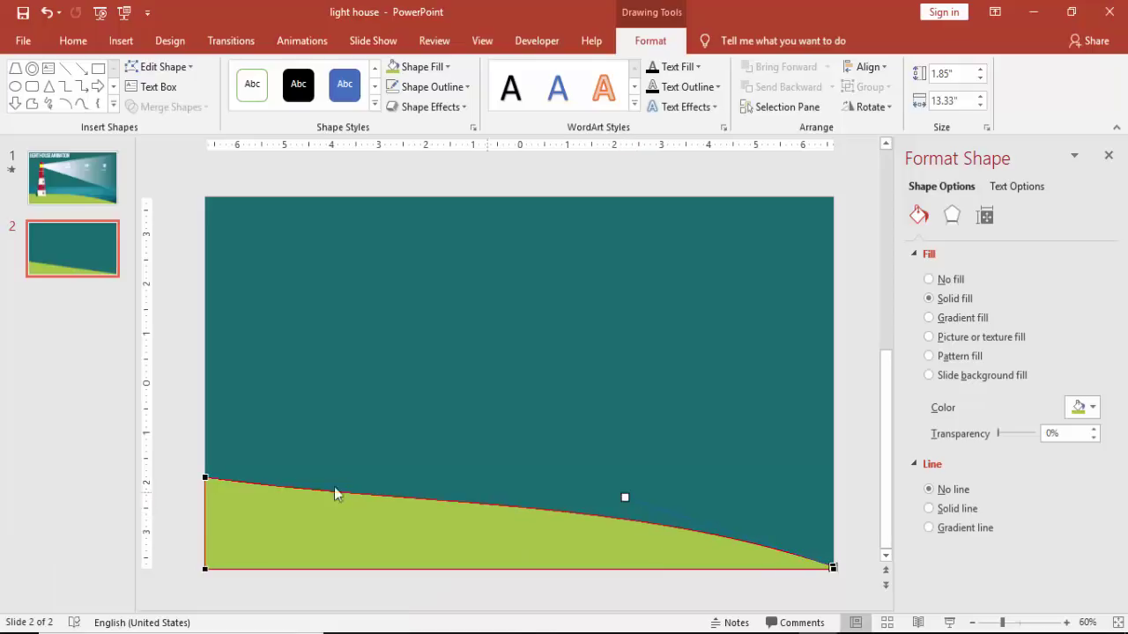
click(208, 480)
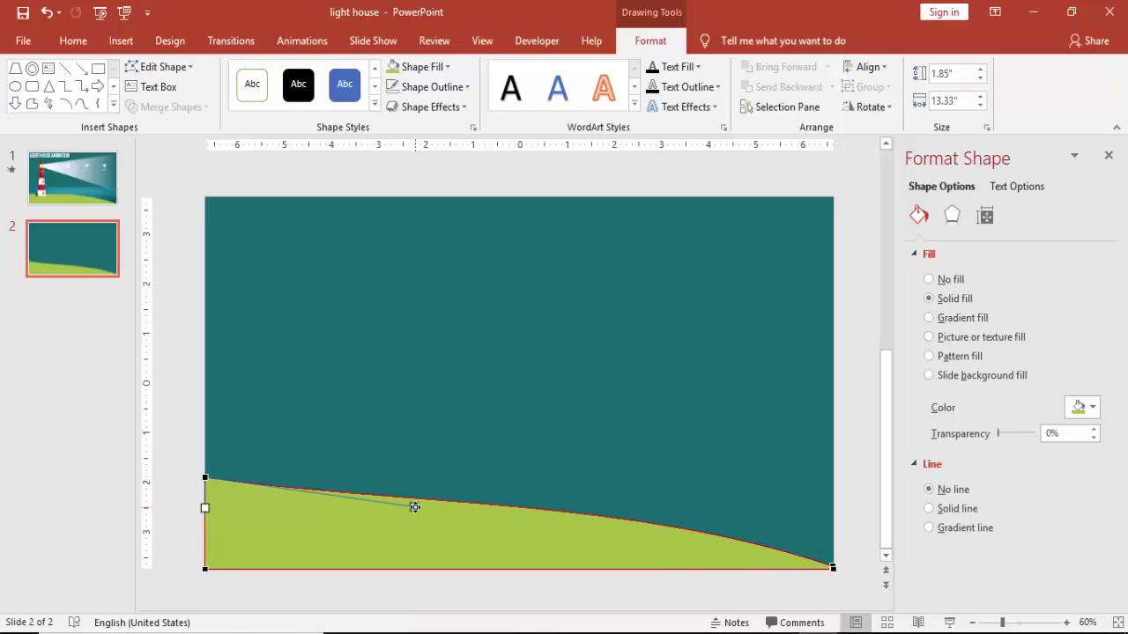
drag(414, 508, 414, 478)
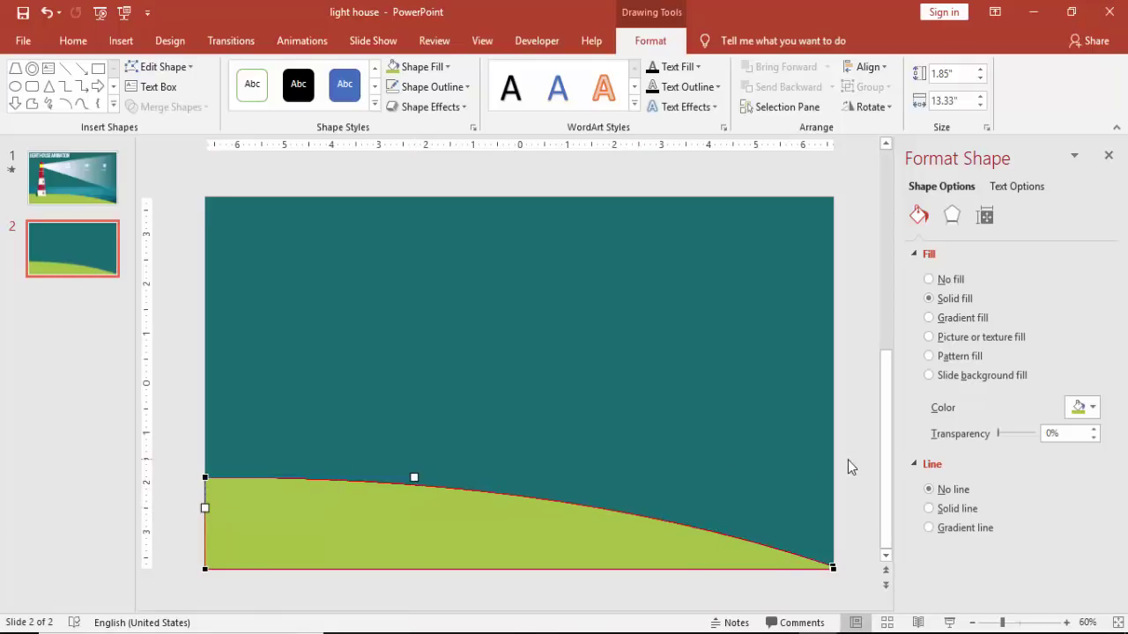
click(847, 460)
Apply the upward-offset outer shadow preset to the green hill.
click(404, 501)
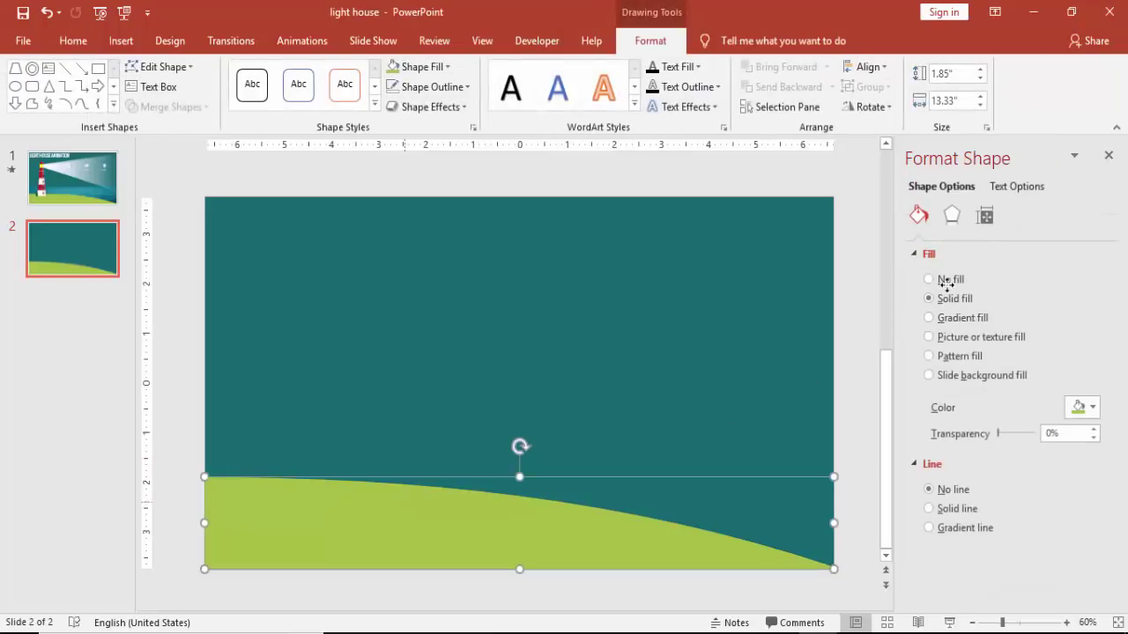
click(951, 216)
click(1080, 277)
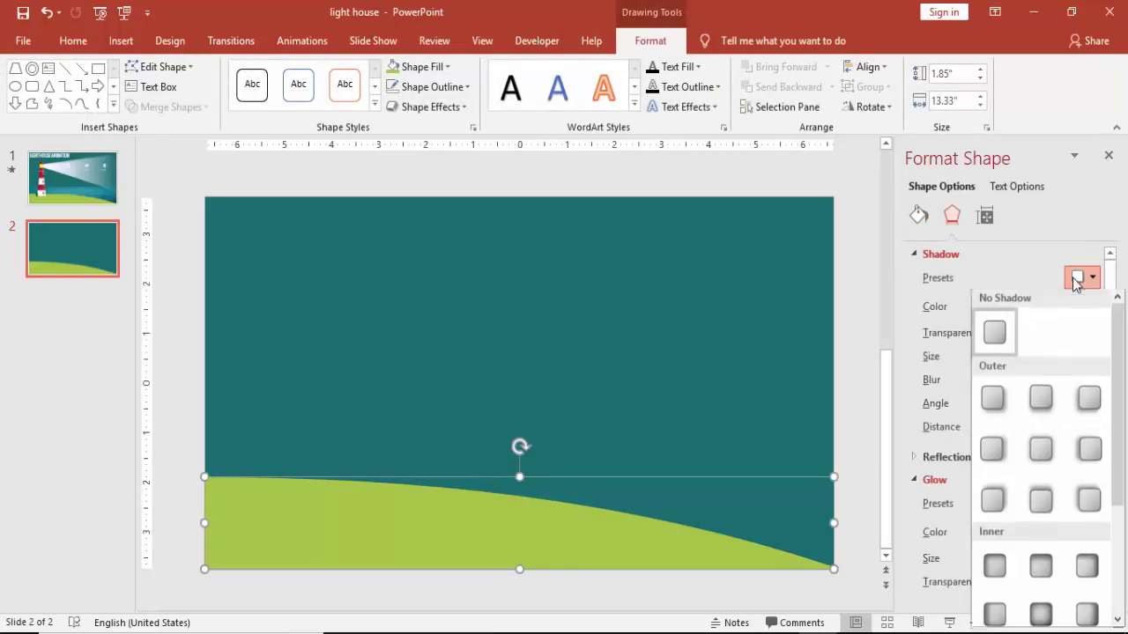
click(1041, 501)
click(173, 383)
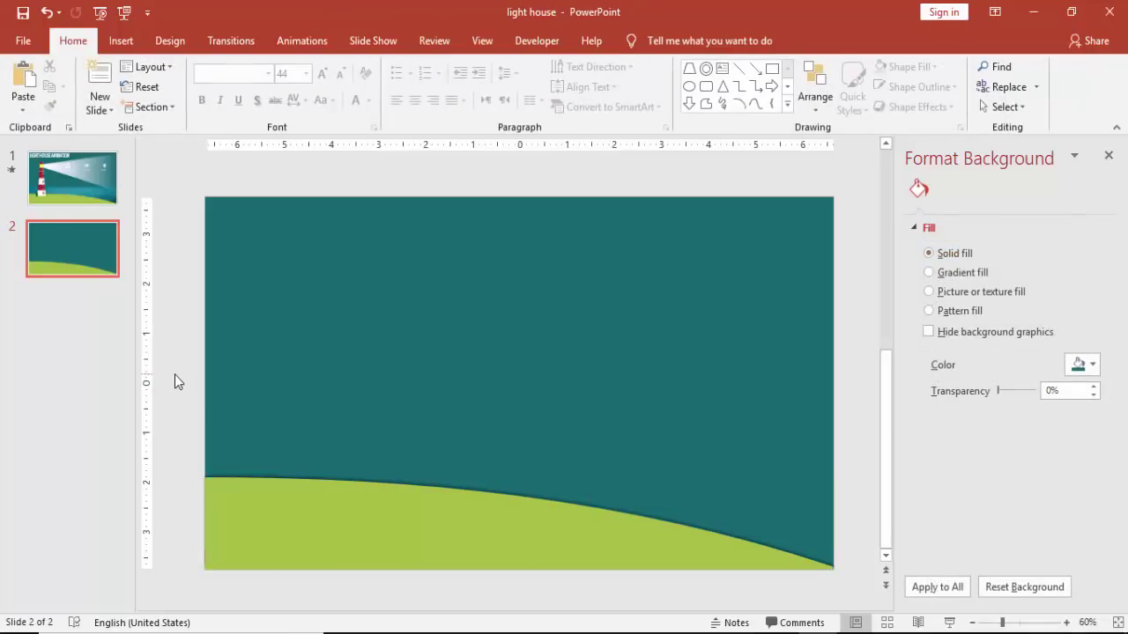
Draw a tall trapezoid tower about 3.07 inches high and 1.16 inches wide, standing on the left part of the hill.
click(120, 40)
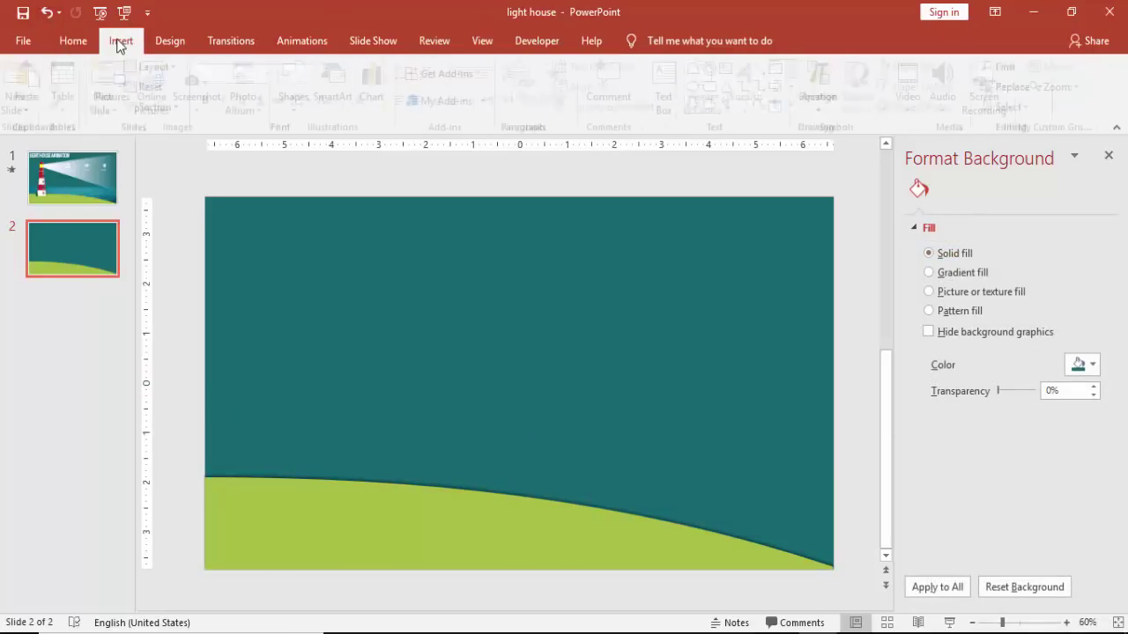
click(292, 105)
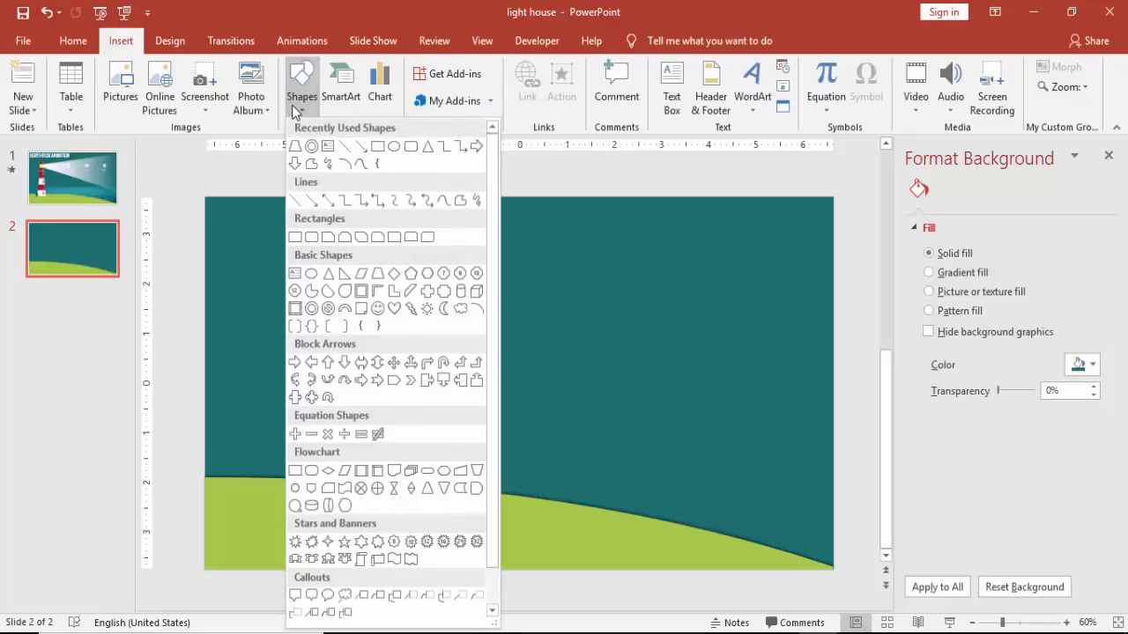
click(378, 275)
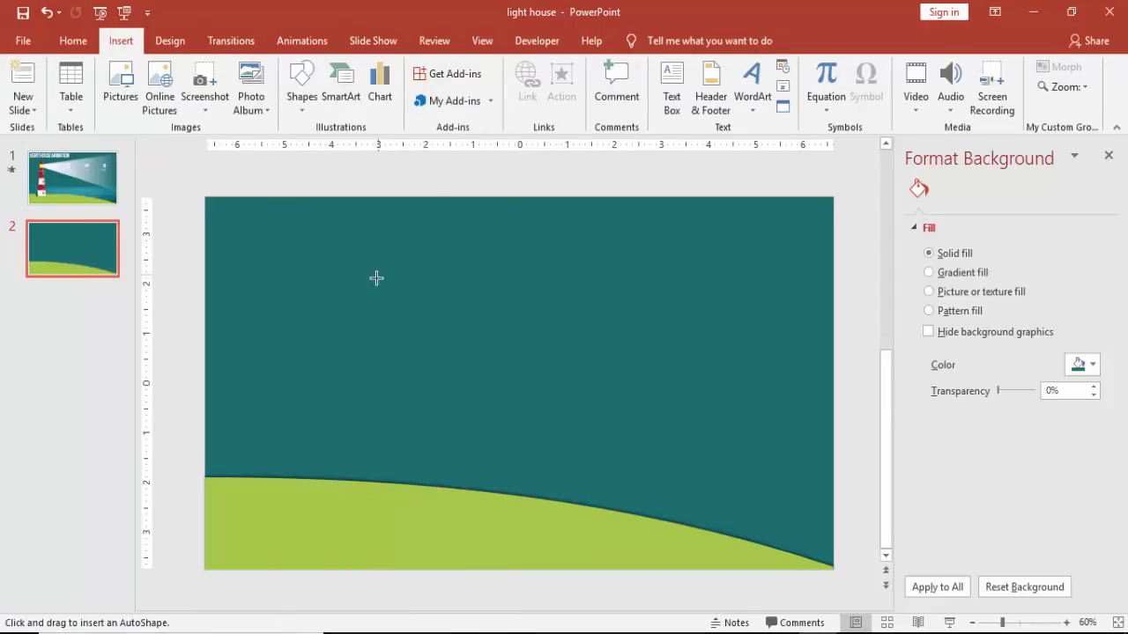
mouse_move(273, 407)
mouse_down()
mouse_move(285, 493)
mouse_move(317, 519)
mouse_up()
drag(318, 406, 325, 368)
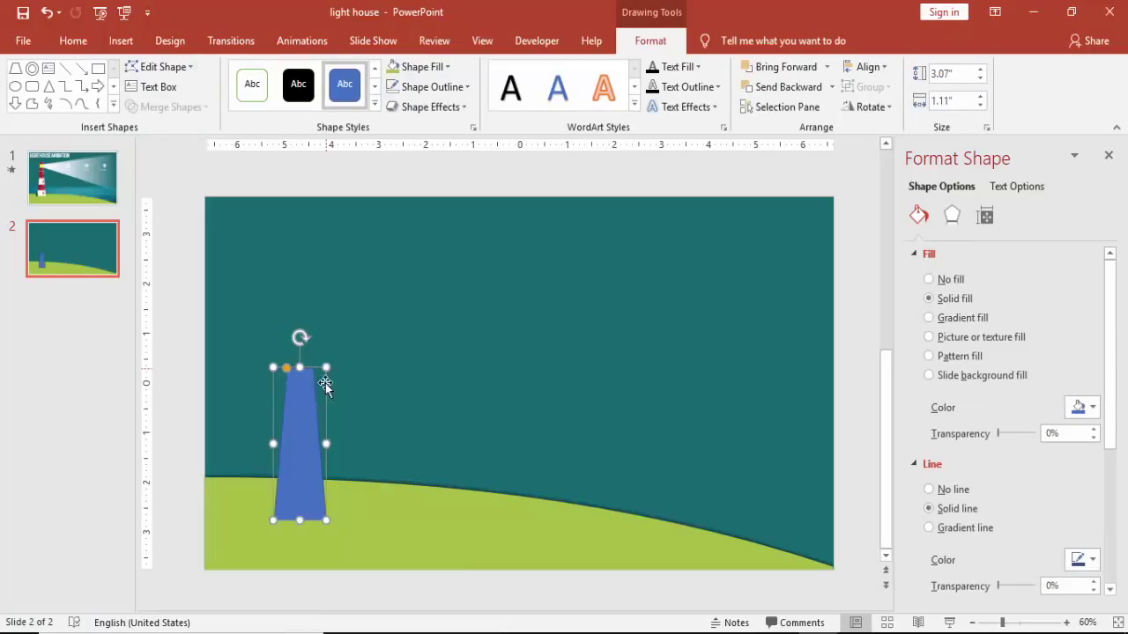
drag(323, 443, 326, 442)
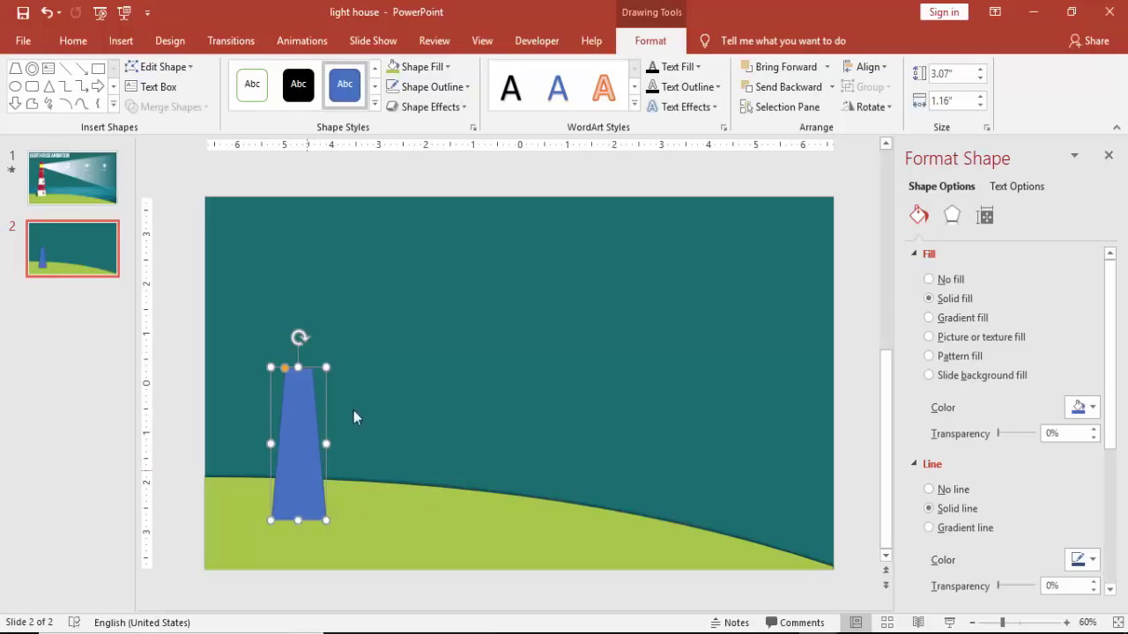
Fill the trapezoid tower with the recent crimson red.
click(435, 67)
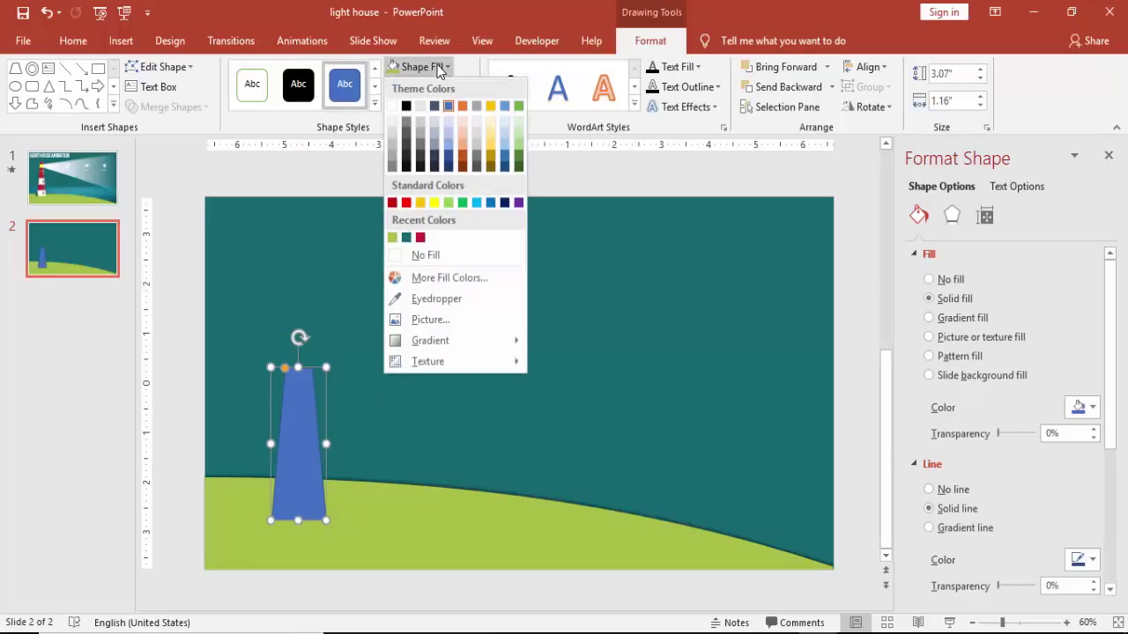
click(421, 238)
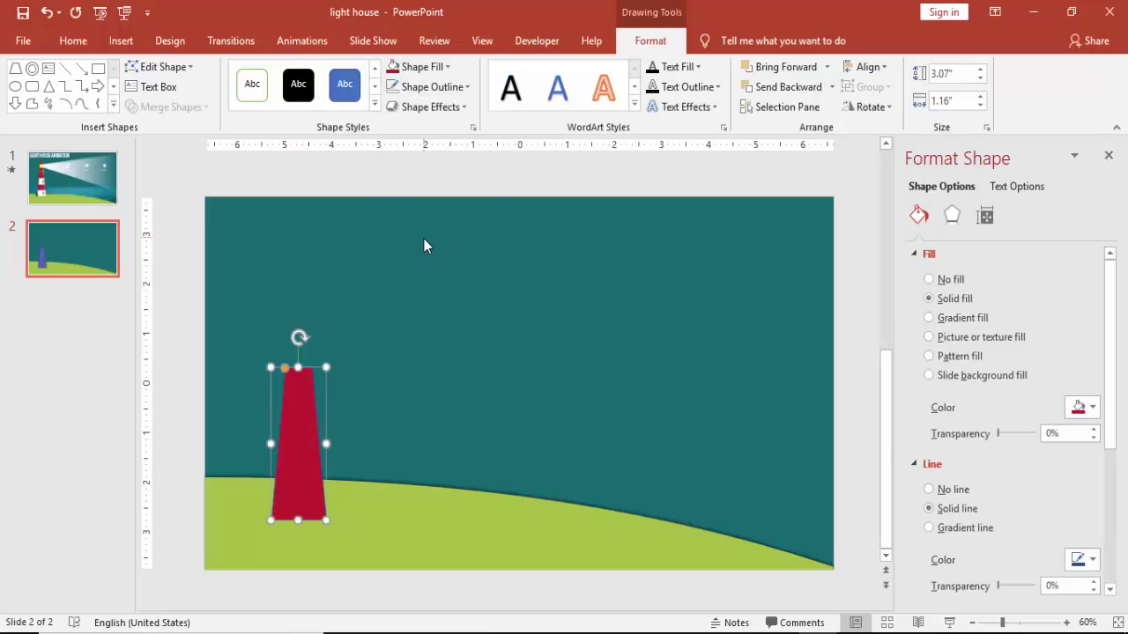
click(189, 238)
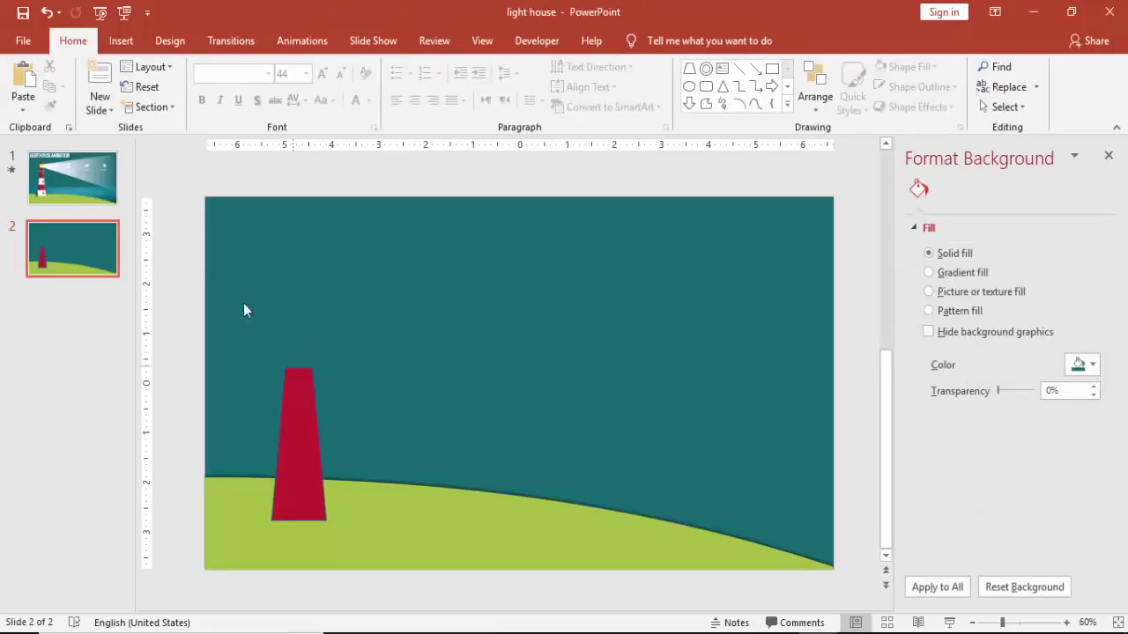
Draw a rounded rectangle about 0.98 inches high and 2.81 inches wide above the tower and round its corners fully.
click(121, 40)
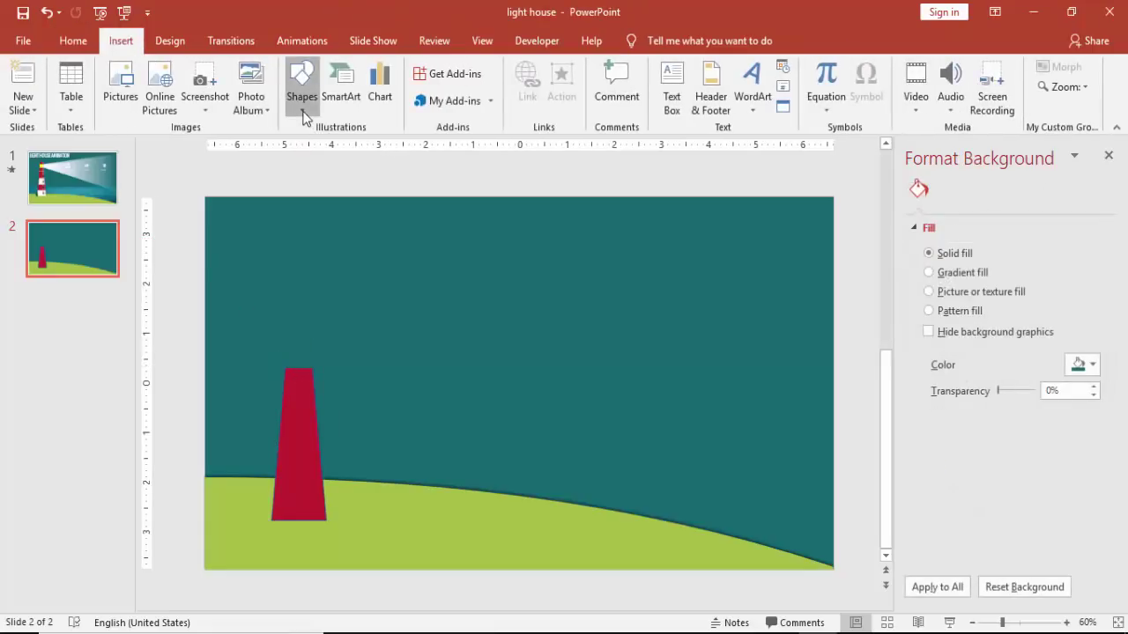
click(301, 97)
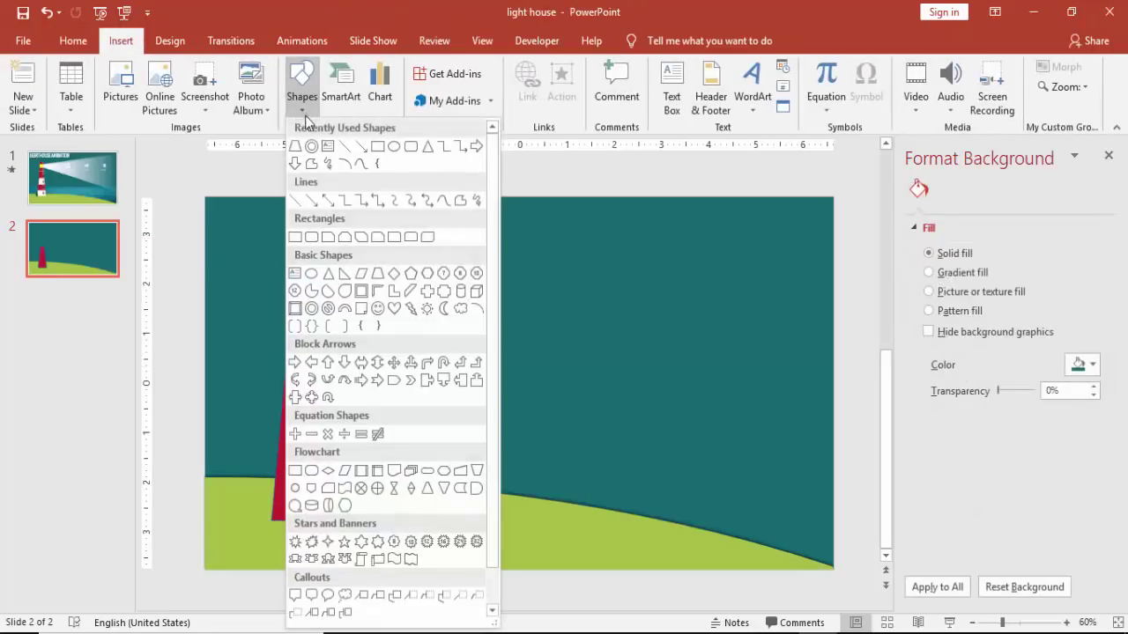
click(312, 238)
drag(342, 286, 474, 333)
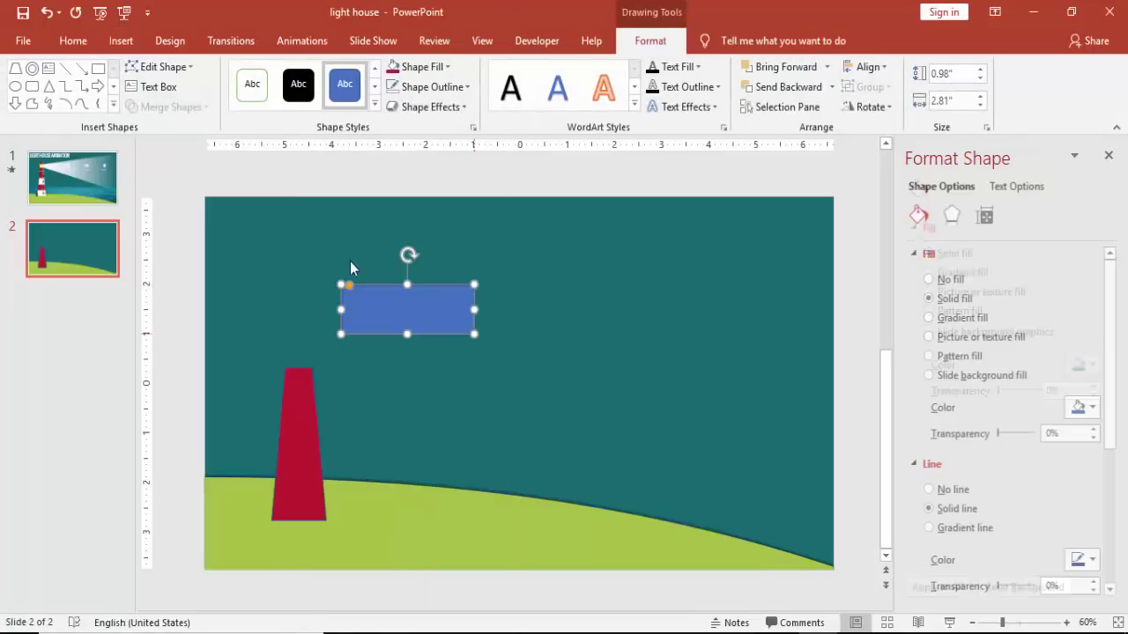
drag(350, 284, 414, 292)
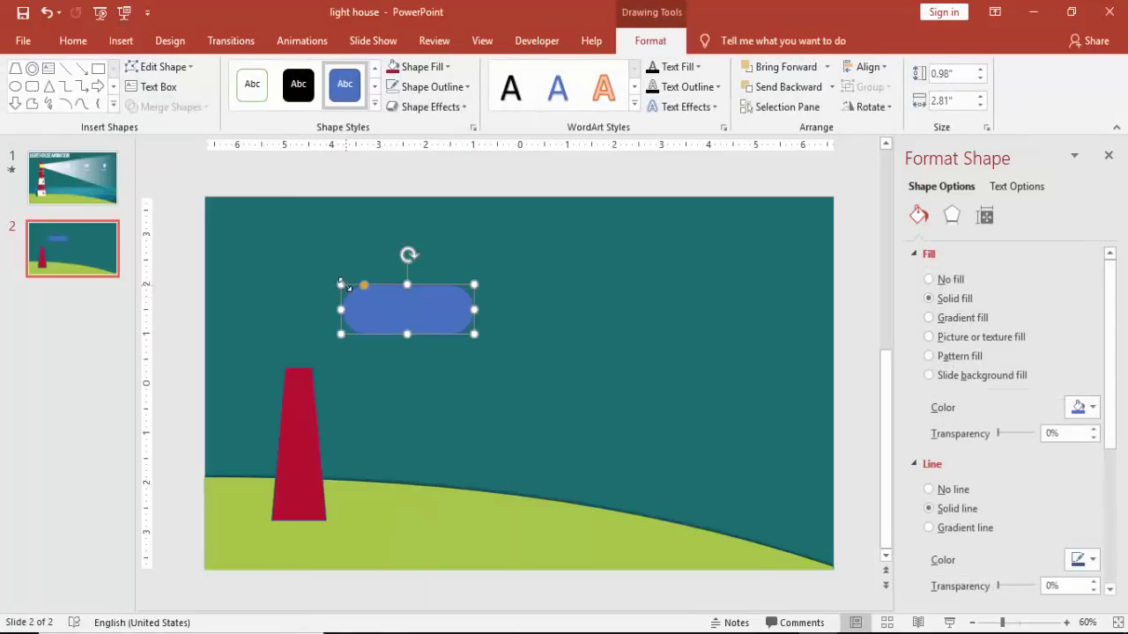
Shrink the blue pill shape to about 0.16 by 0.83 inches and place it centered on the tower's top edge as a cap.
drag(342, 284, 424, 316)
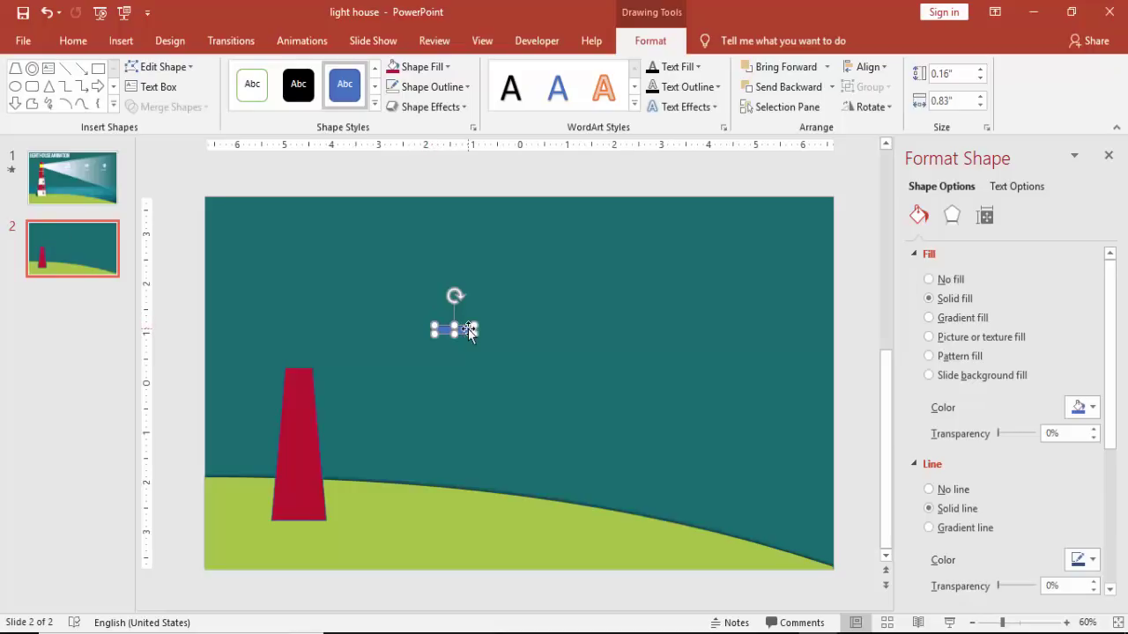
drag(468, 329, 314, 362)
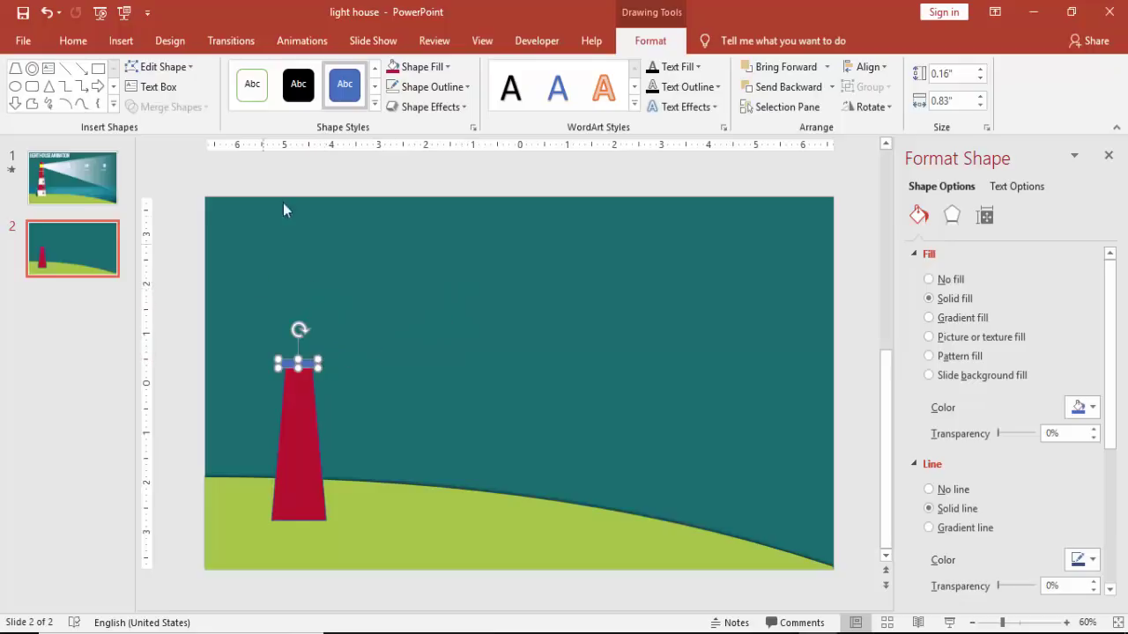
click(229, 291)
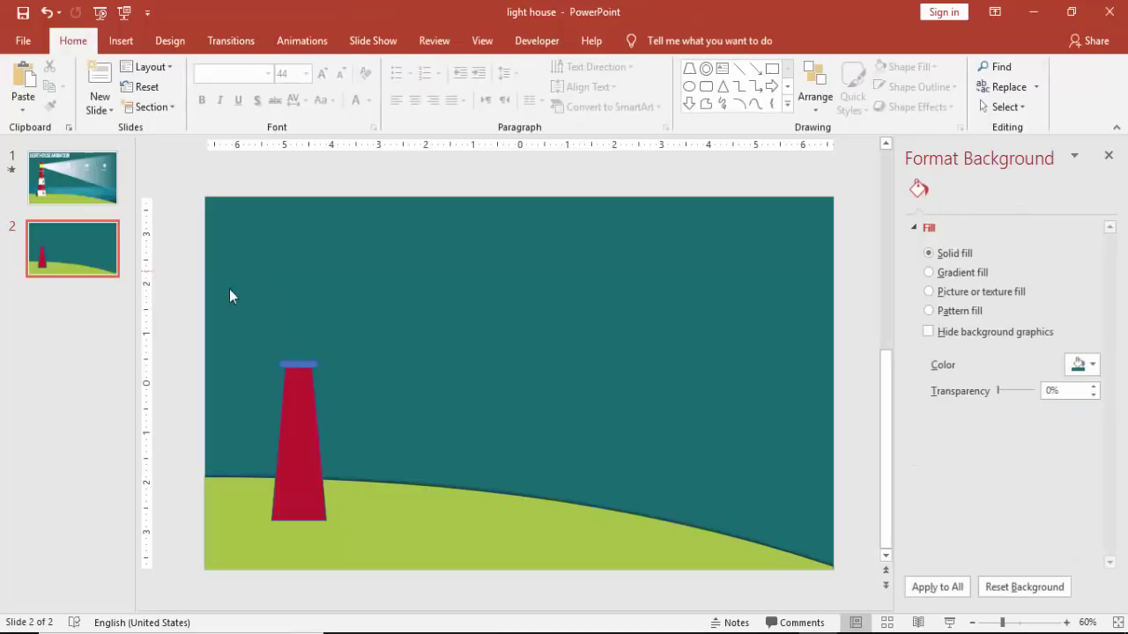
Draw a rectangle about 0.58 inches high and 0.51 inches wide, standing centered on the tower's blue cap.
click(121, 41)
click(299, 113)
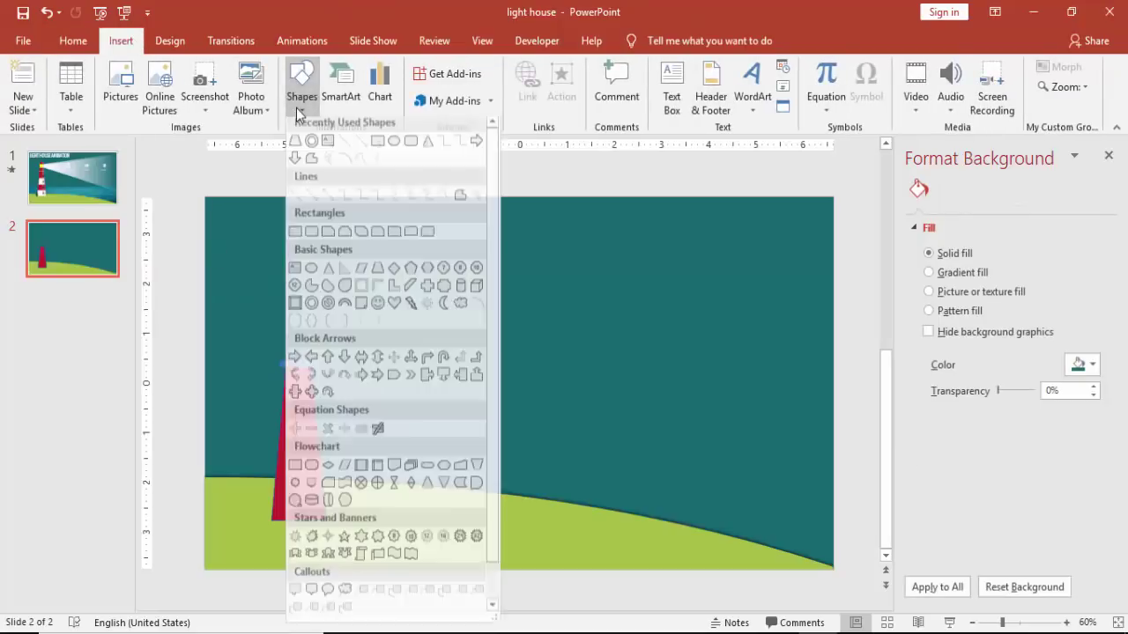
click(310, 238)
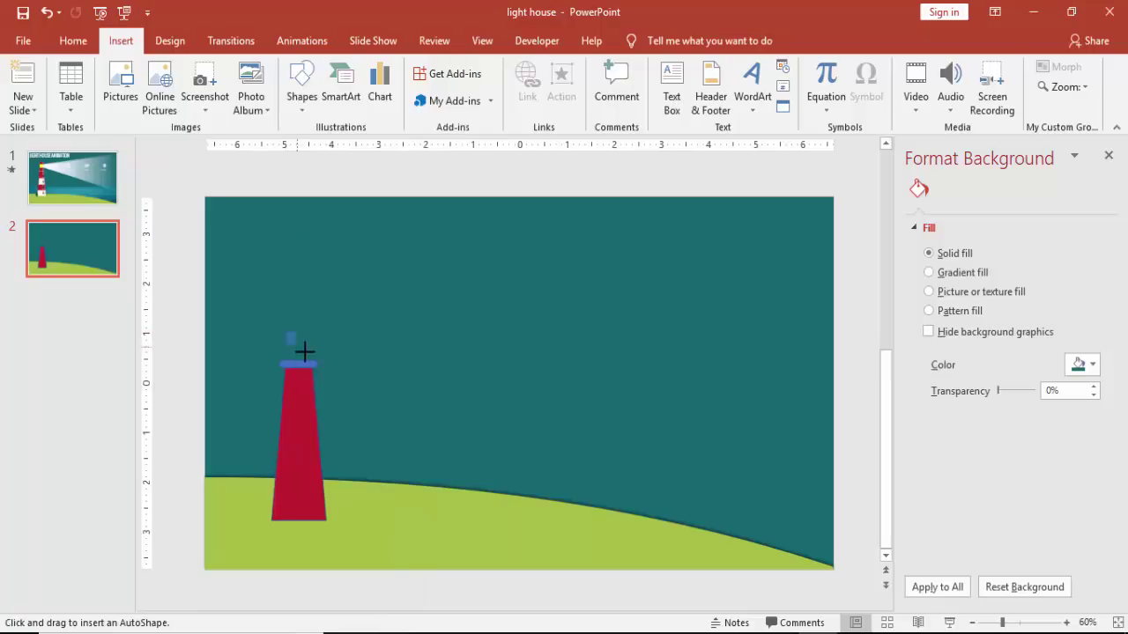
mouse_move(304, 352)
mouse_down()
mouse_move(309, 361)
mouse_move(300, 349)
mouse_up()
Remove the new rectangle's outline, fill it with the recent crimson red and nudge it into line with the tower.
click(457, 88)
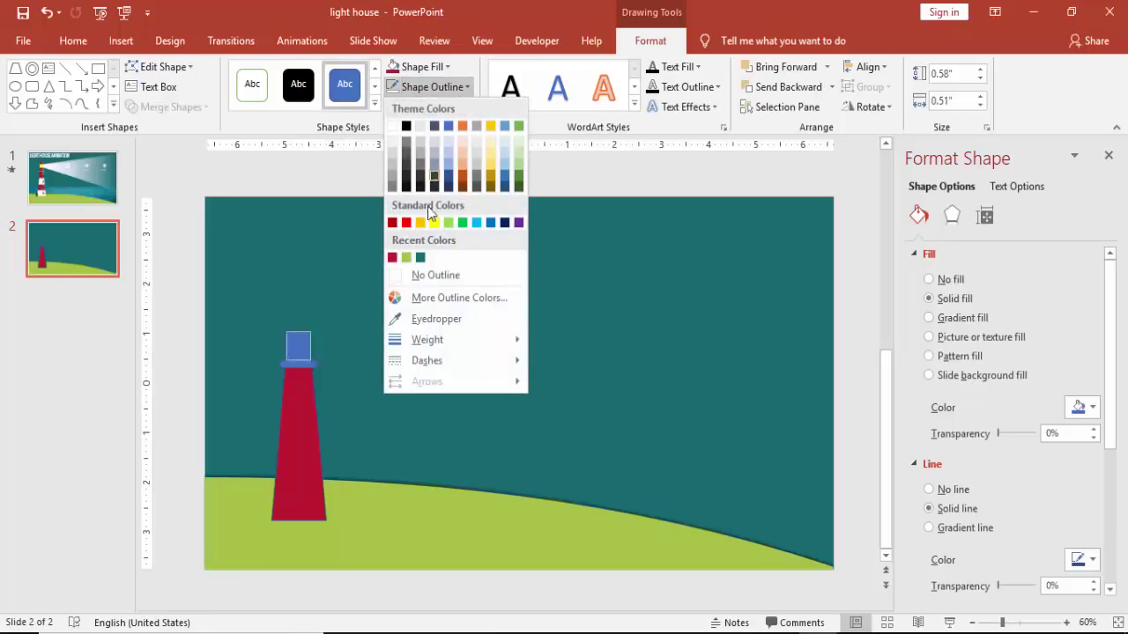
click(419, 277)
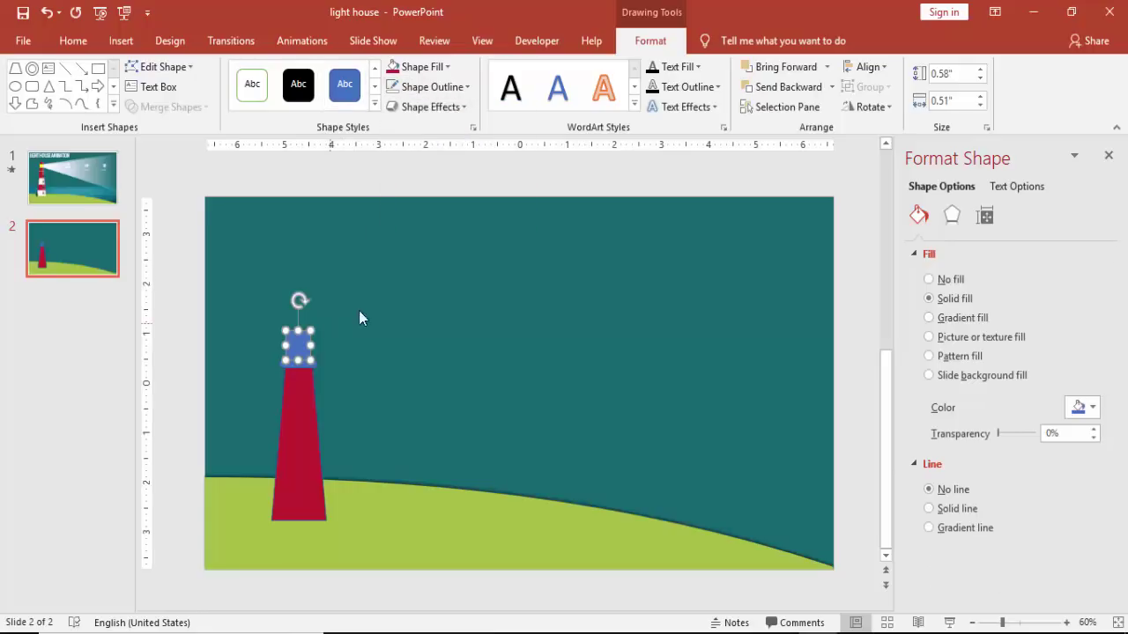
key(Right)
click(393, 67)
click(387, 178)
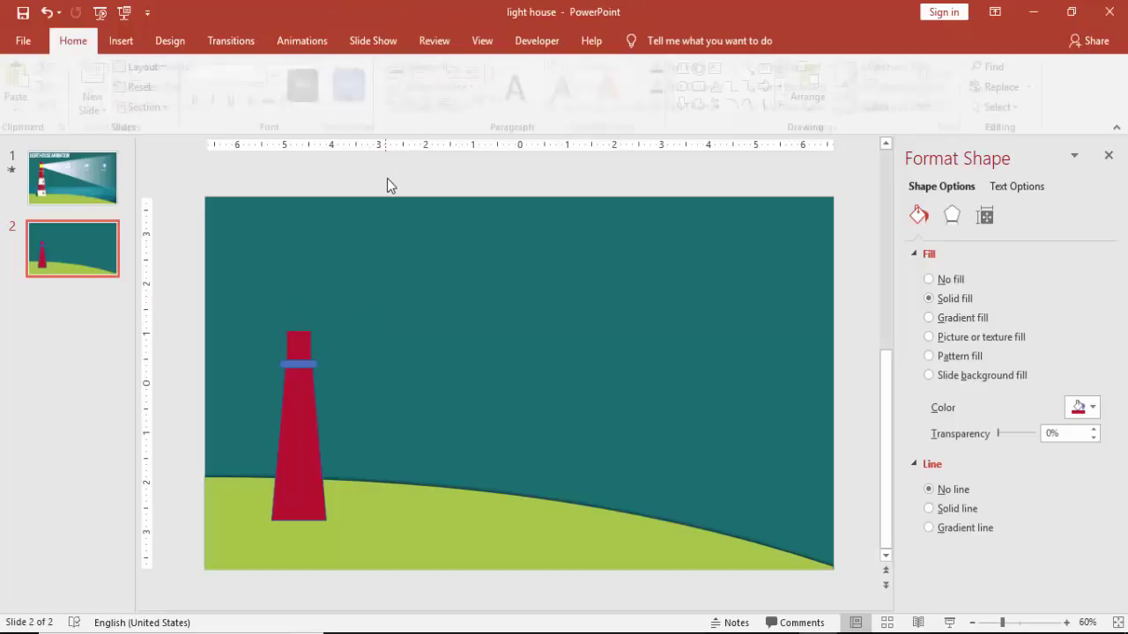
Duplicate the blue pill cap, narrow the copy to about 0.67 inches and center it on the small red rectangle's top edge.
click(307, 361)
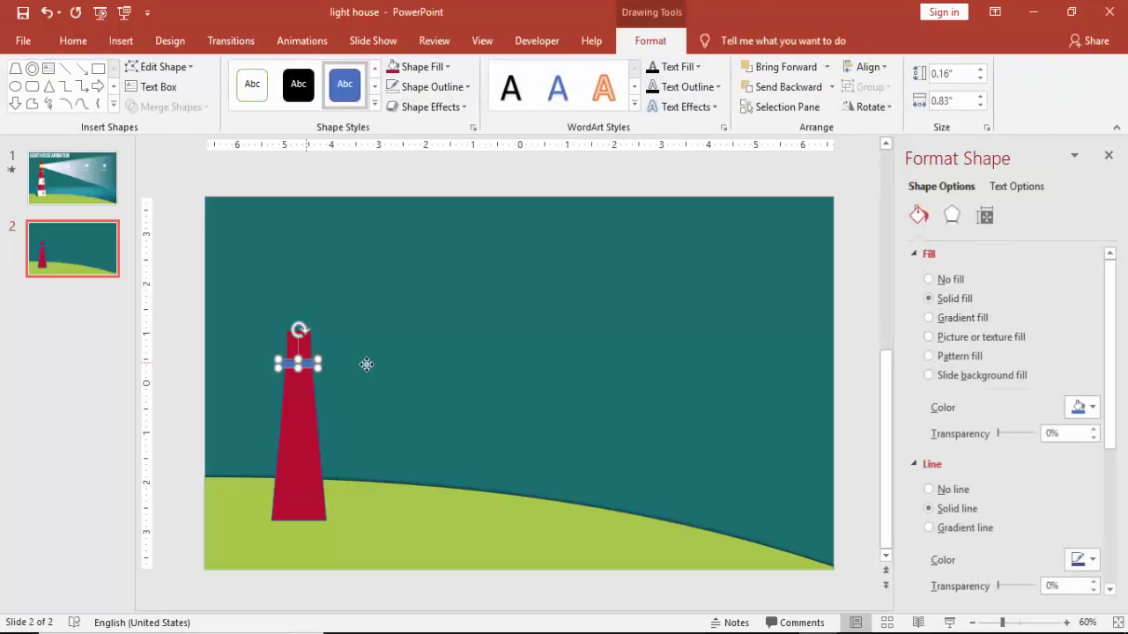
drag(314, 366, 301, 326)
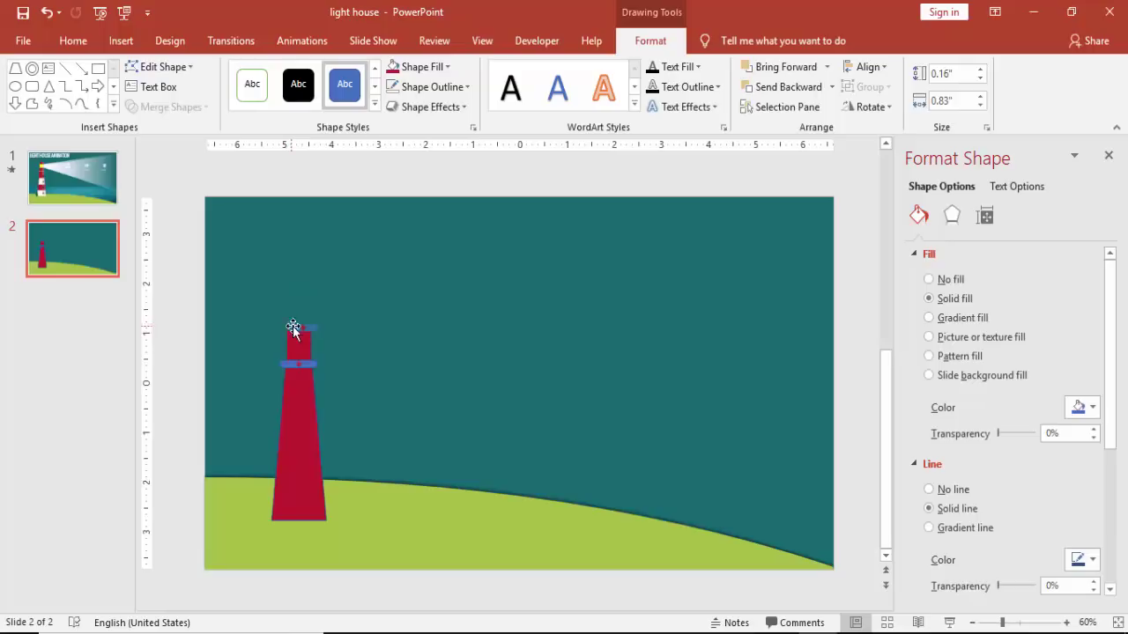
click(293, 328)
drag(310, 329, 306, 331)
click(292, 182)
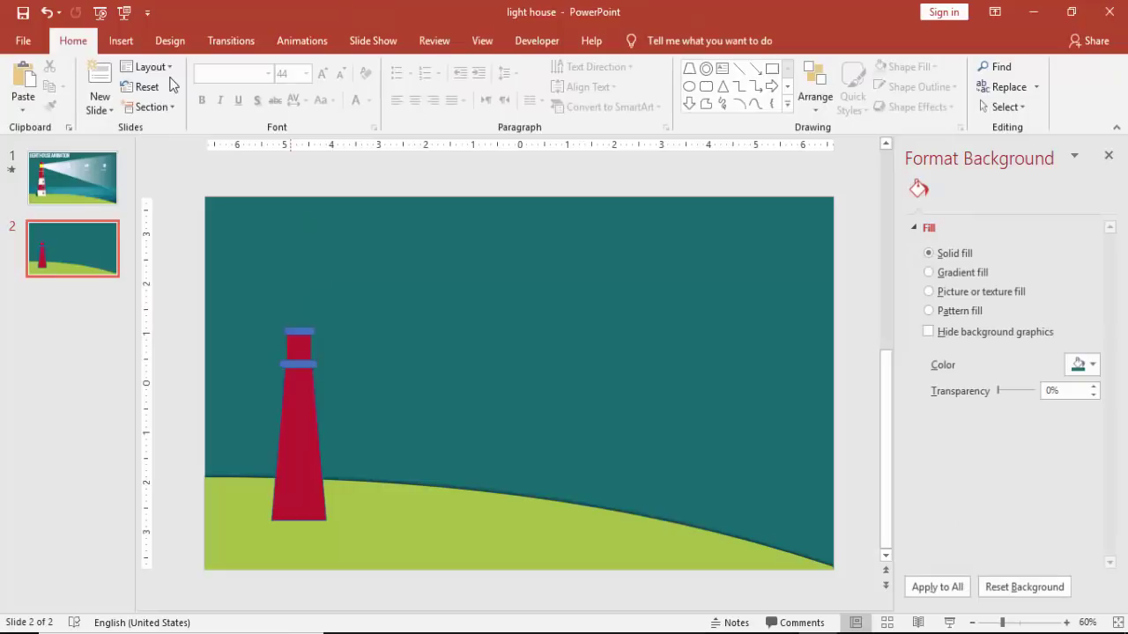
Draw a rectangle about 0.56 inches high and 0.51 inches wide, standing centered on the upper blue pill.
click(129, 44)
click(302, 88)
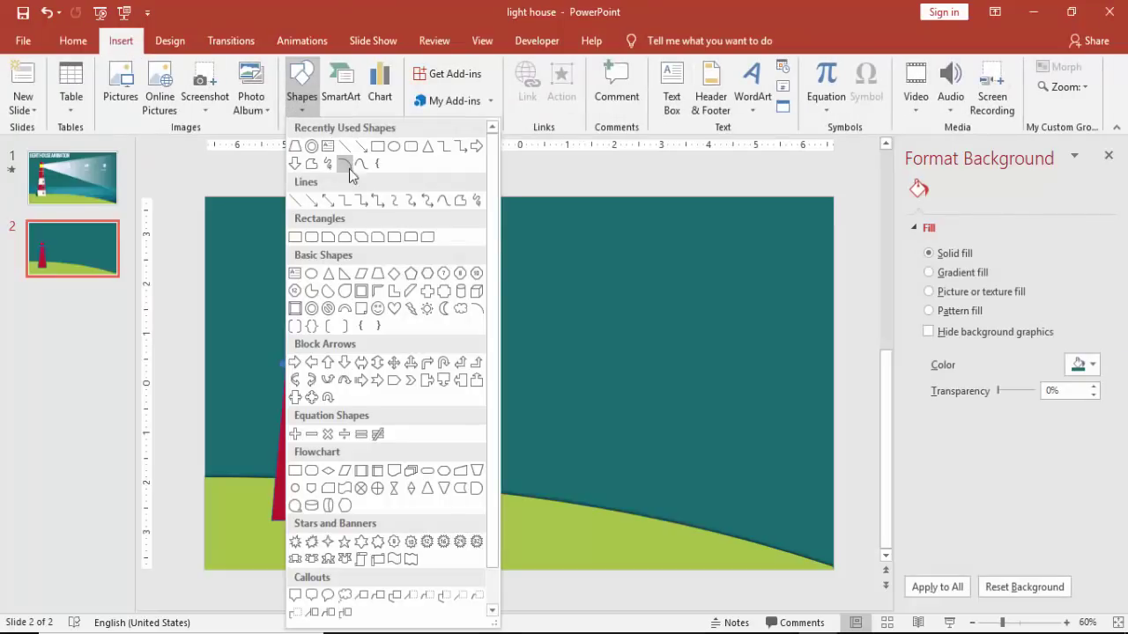
click(295, 236)
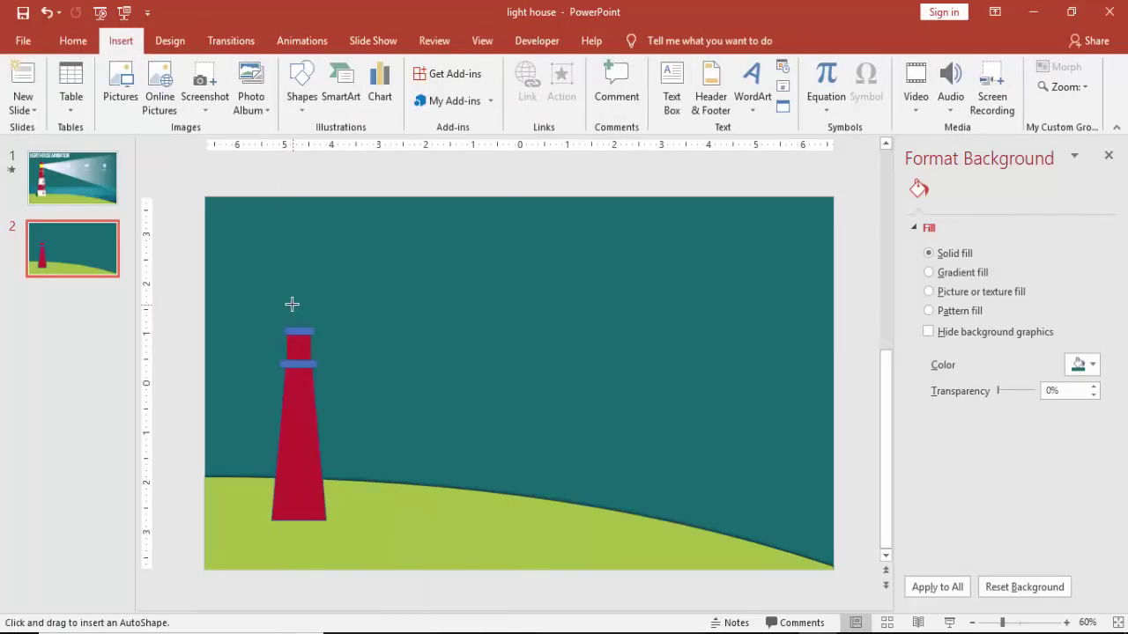
drag(289, 305, 307, 329)
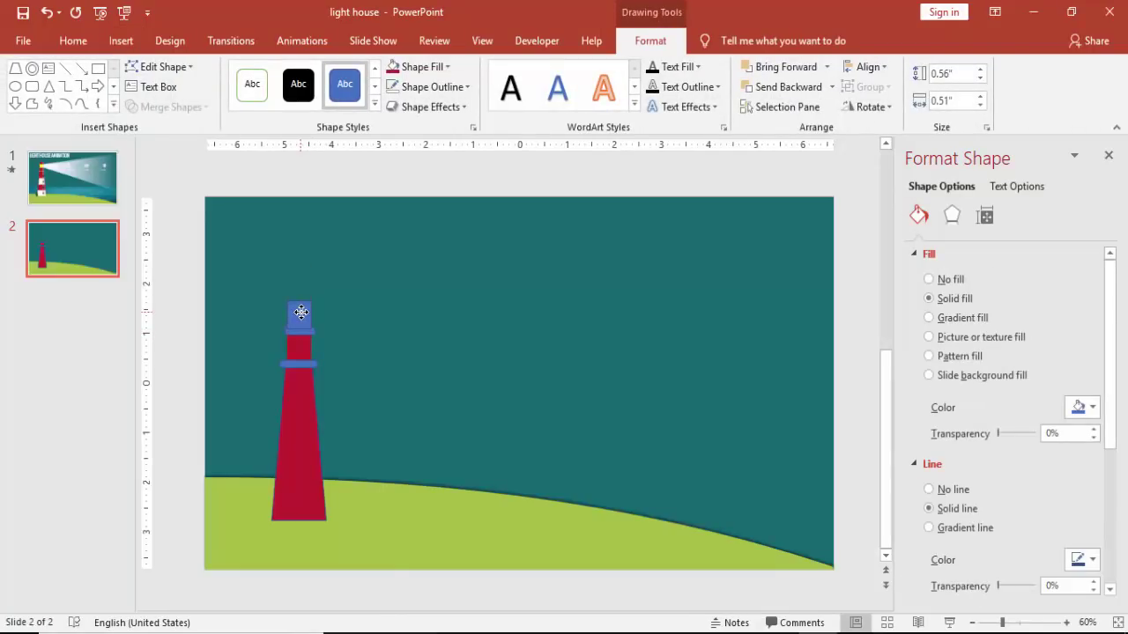
drag(302, 311, 299, 310)
Fill the lamp rectangle with standard yellow, remove its outline and nudge it slightly to the right.
click(421, 67)
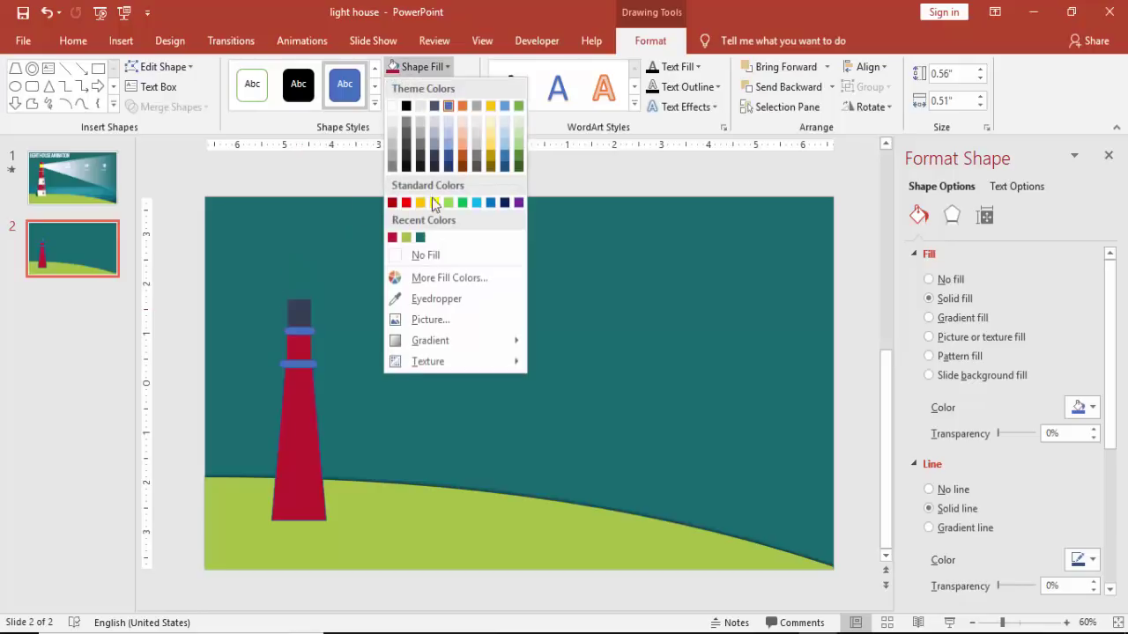
click(434, 204)
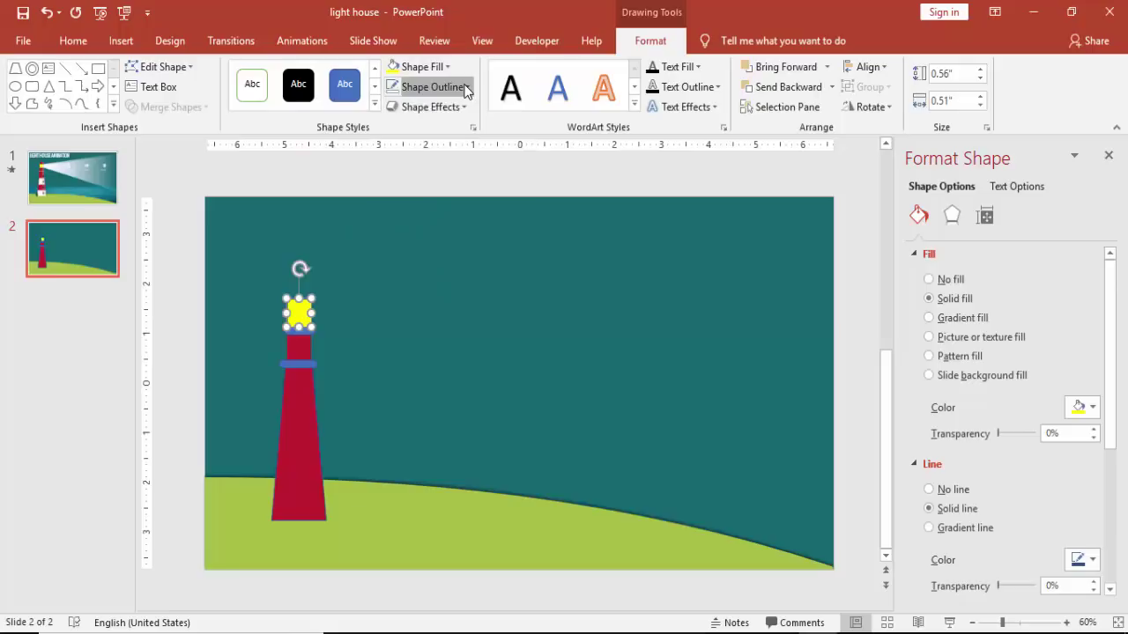
click(465, 88)
click(428, 276)
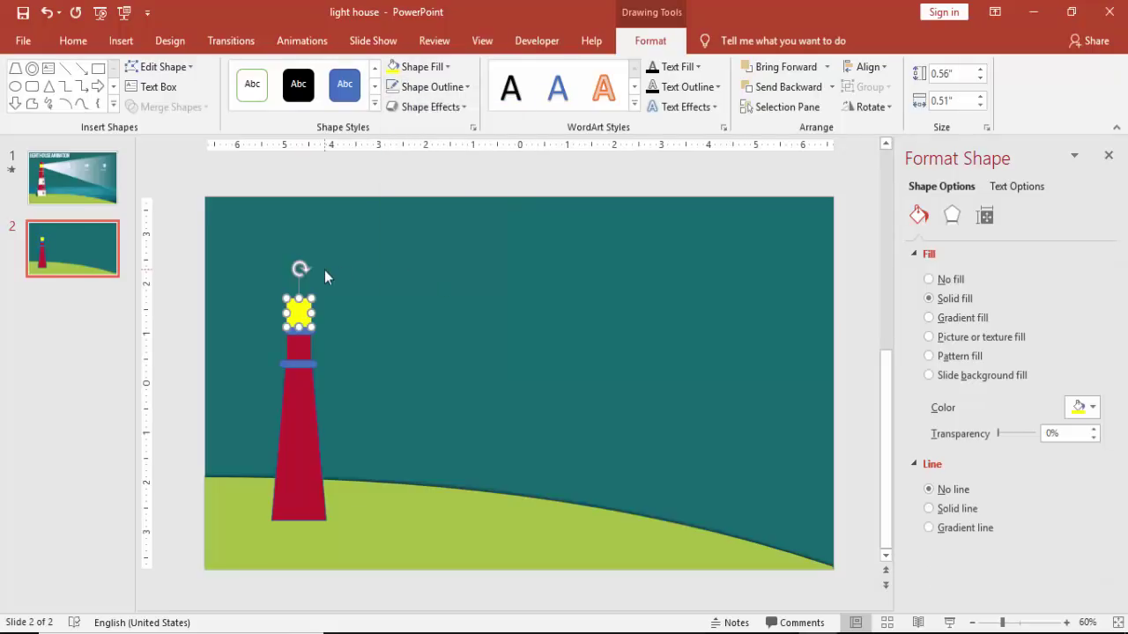
key(Right)
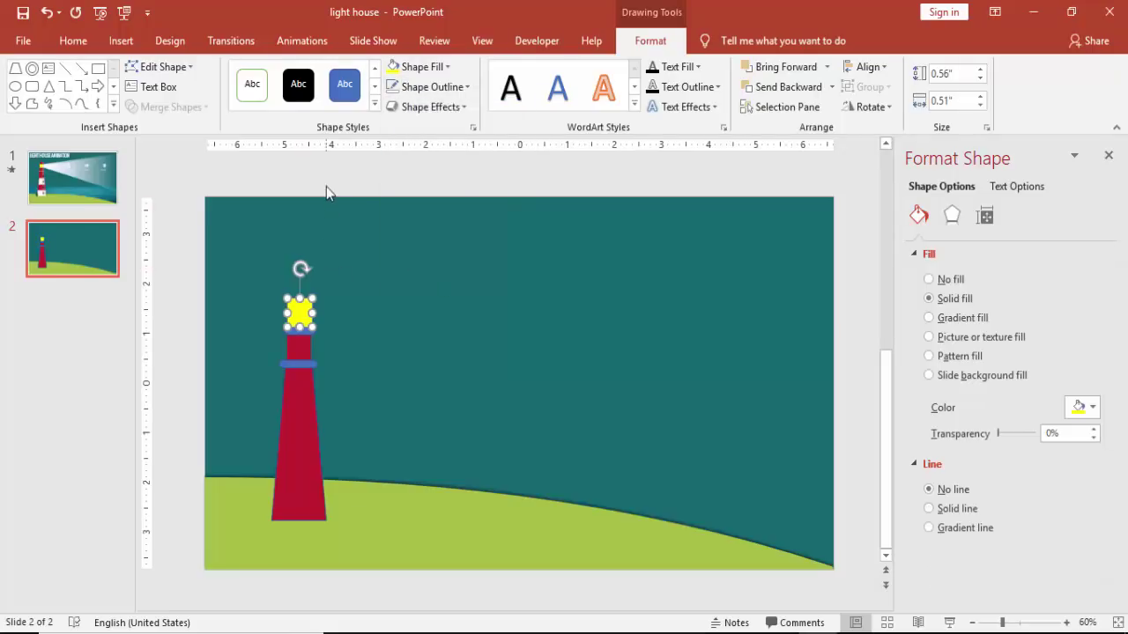
click(312, 276)
Duplicate the narrower blue pill and place the copy centered on the yellow rectangle's top edge.
click(300, 327)
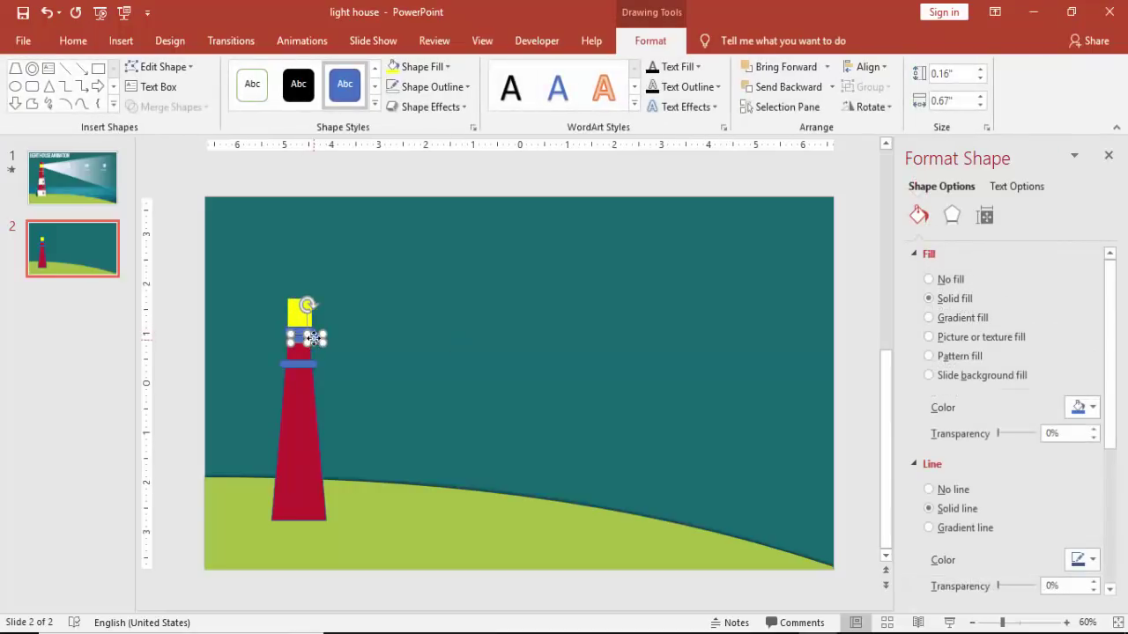
drag(312, 338, 304, 299)
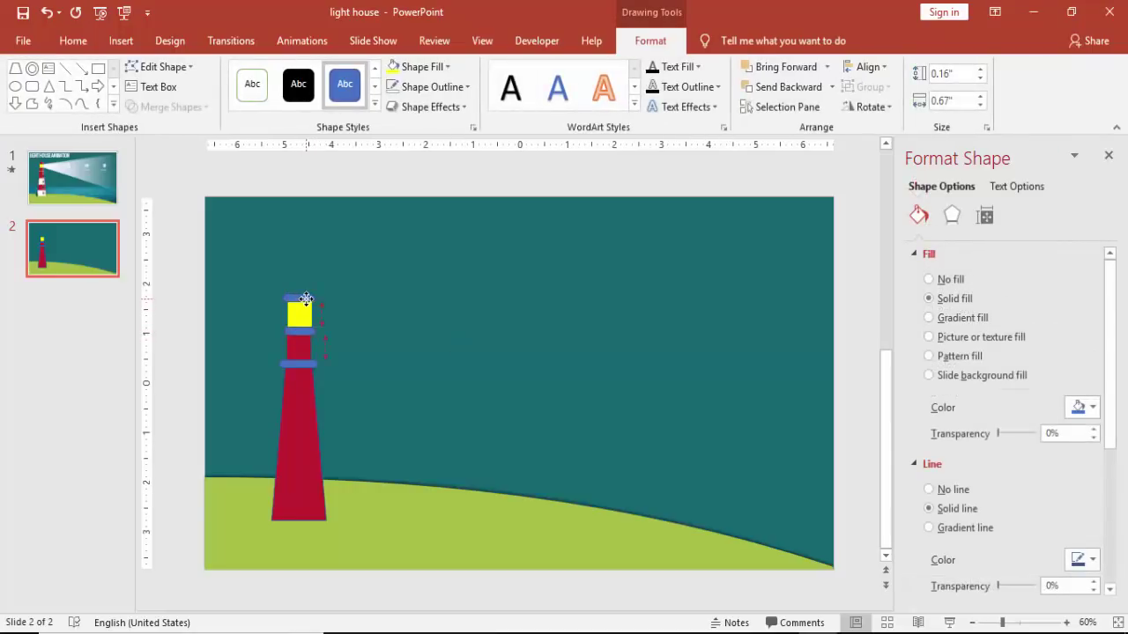
click(348, 193)
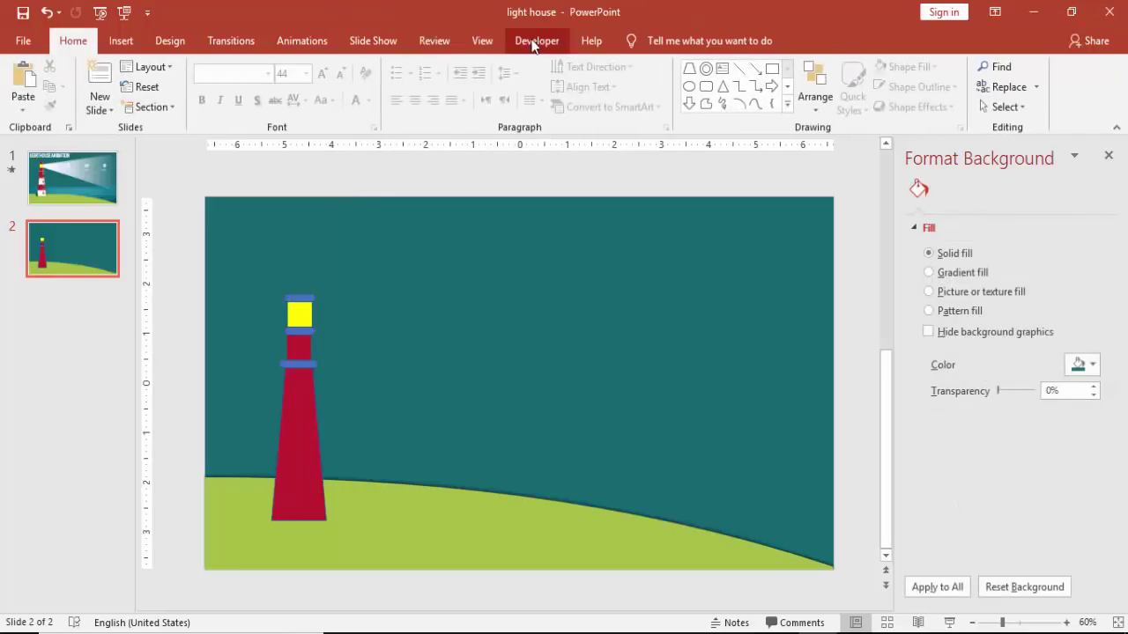
Turn on the slide guides and insert a 1-inch circle near the middle of the slide.
click(483, 41)
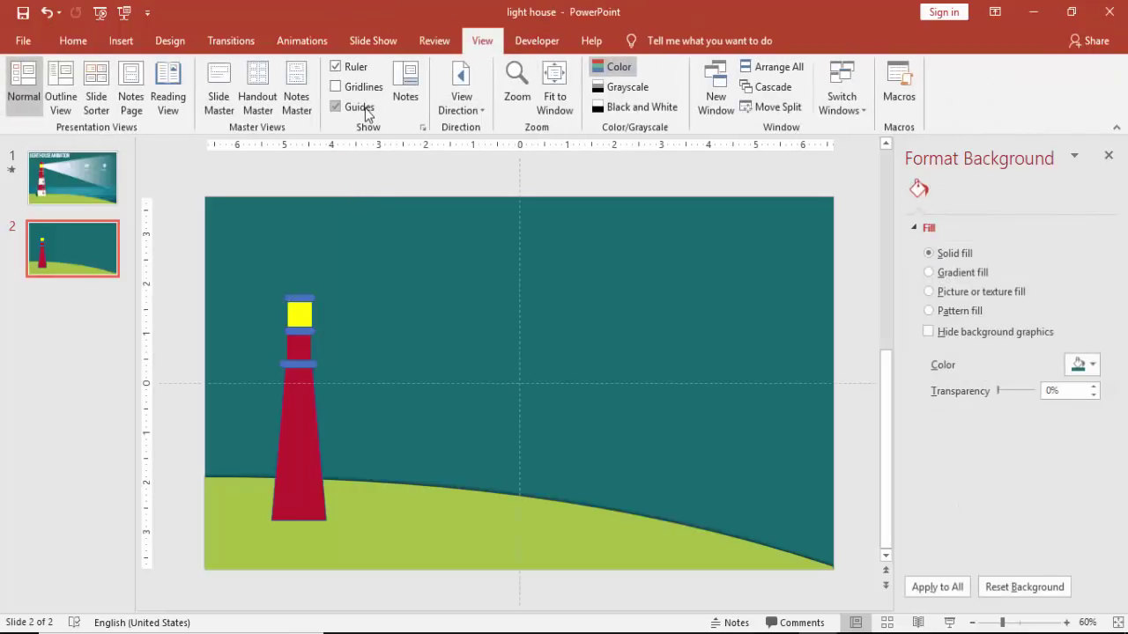
click(132, 44)
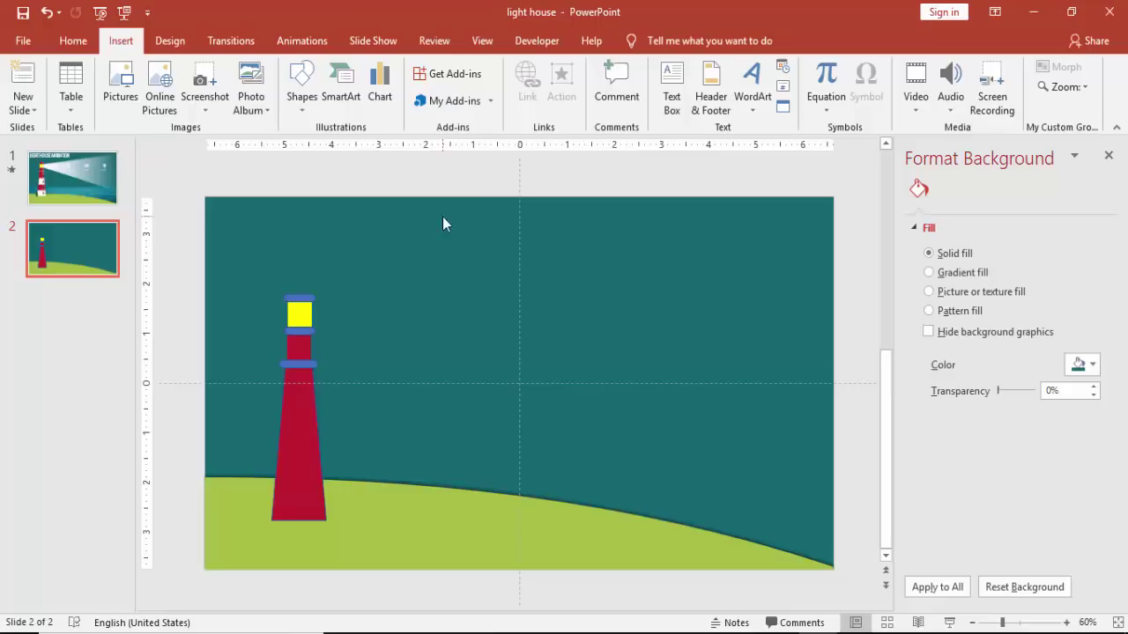
click(299, 97)
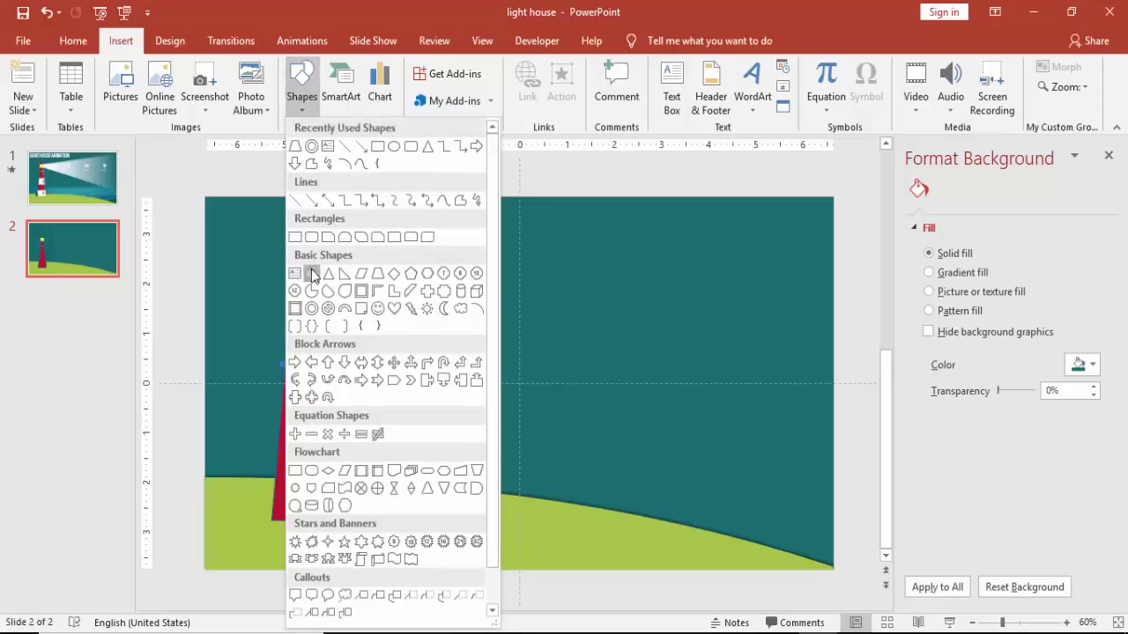
click(312, 276)
click(473, 359)
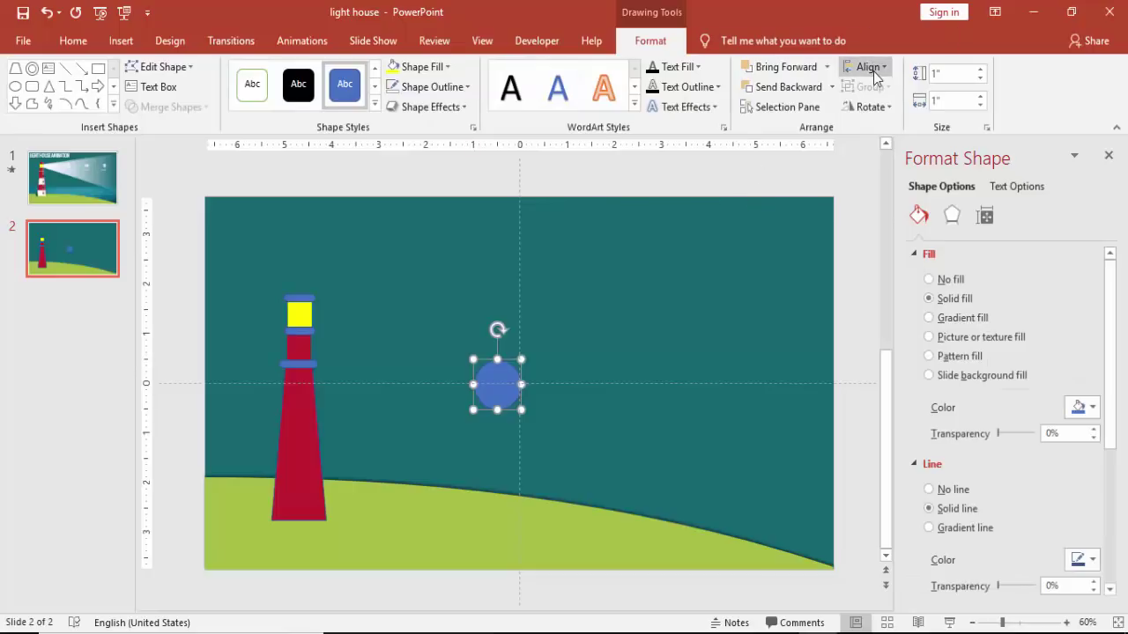
Align the circle to the slide's horizontal center and vertical middle, and remove its outline.
click(873, 78)
click(893, 110)
click(868, 67)
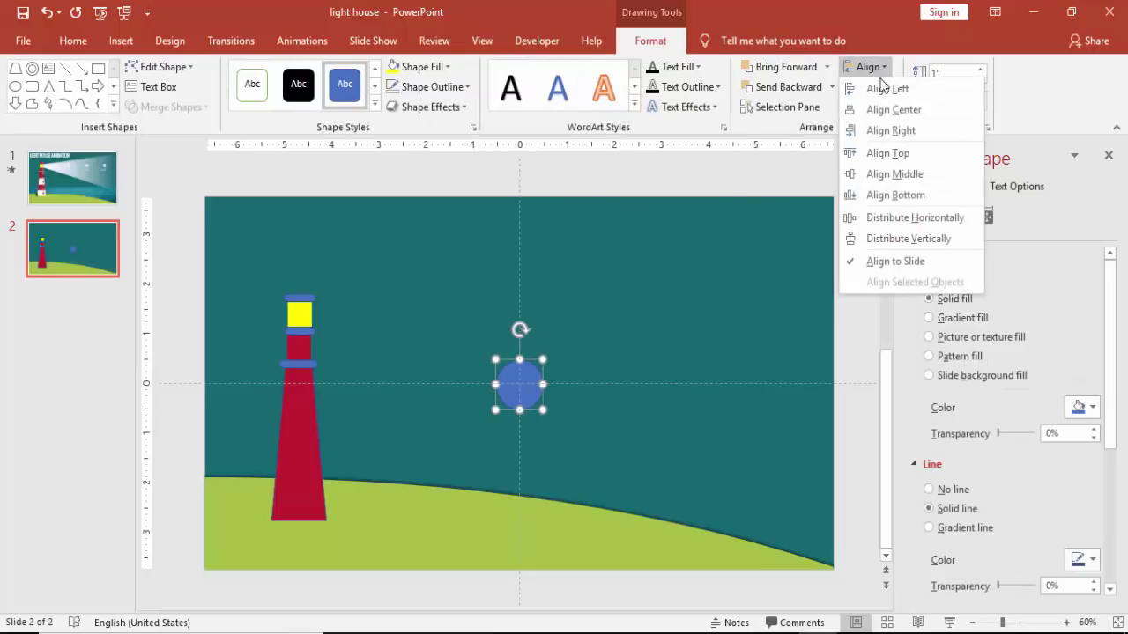
click(900, 173)
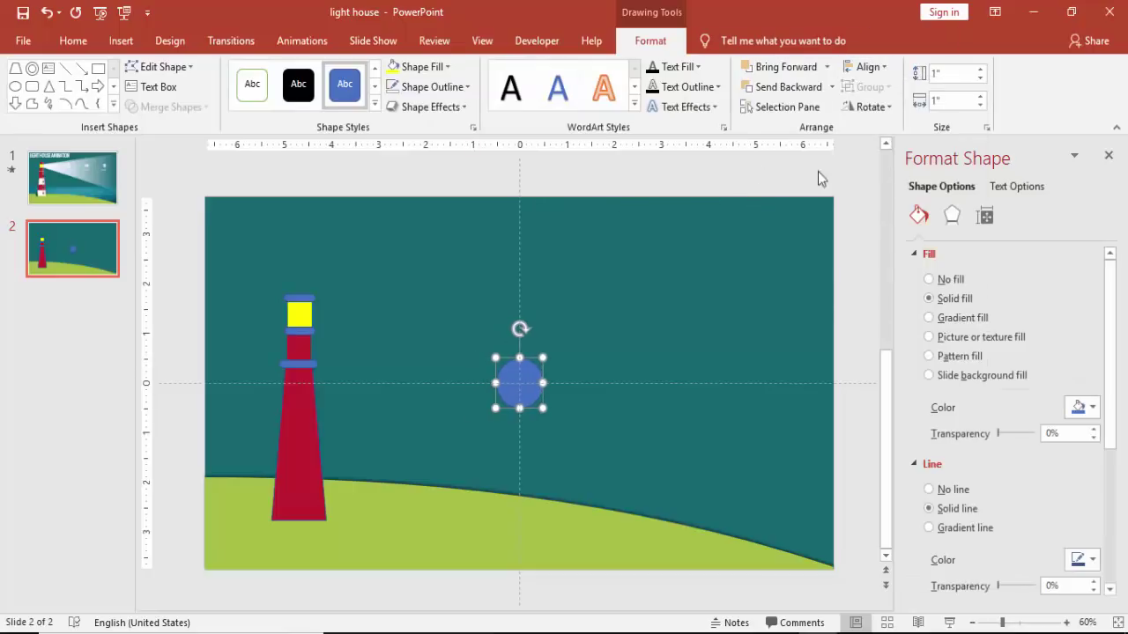
click(463, 89)
click(457, 272)
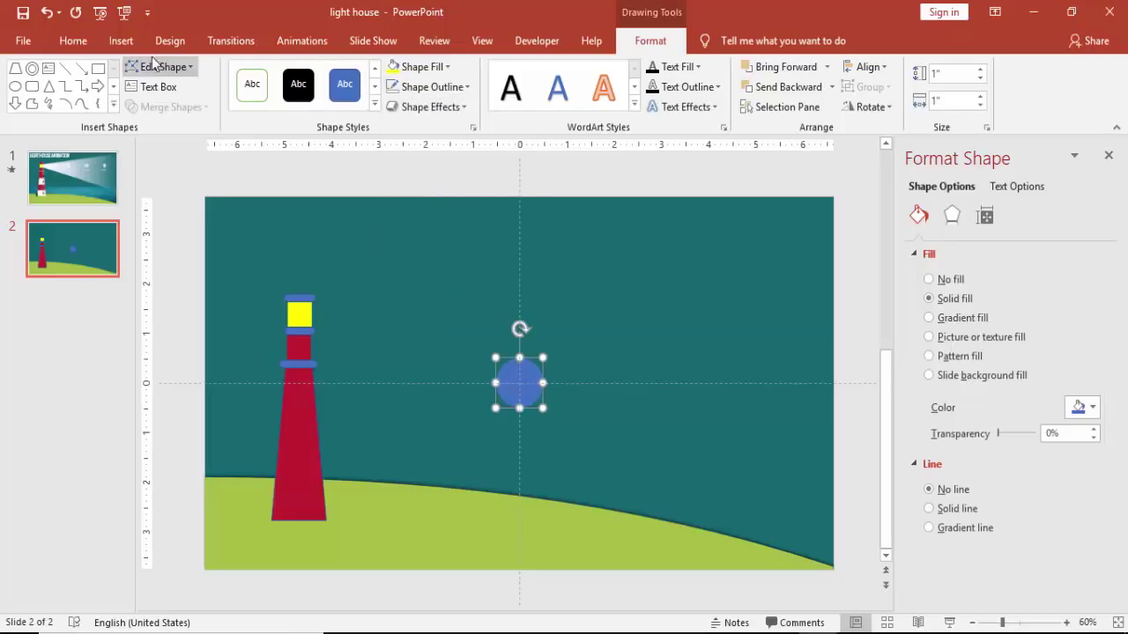
Draw a rectangle from the horizontal guide down over the circle's lower half and subtract it to leave a half circle.
click(121, 40)
click(302, 88)
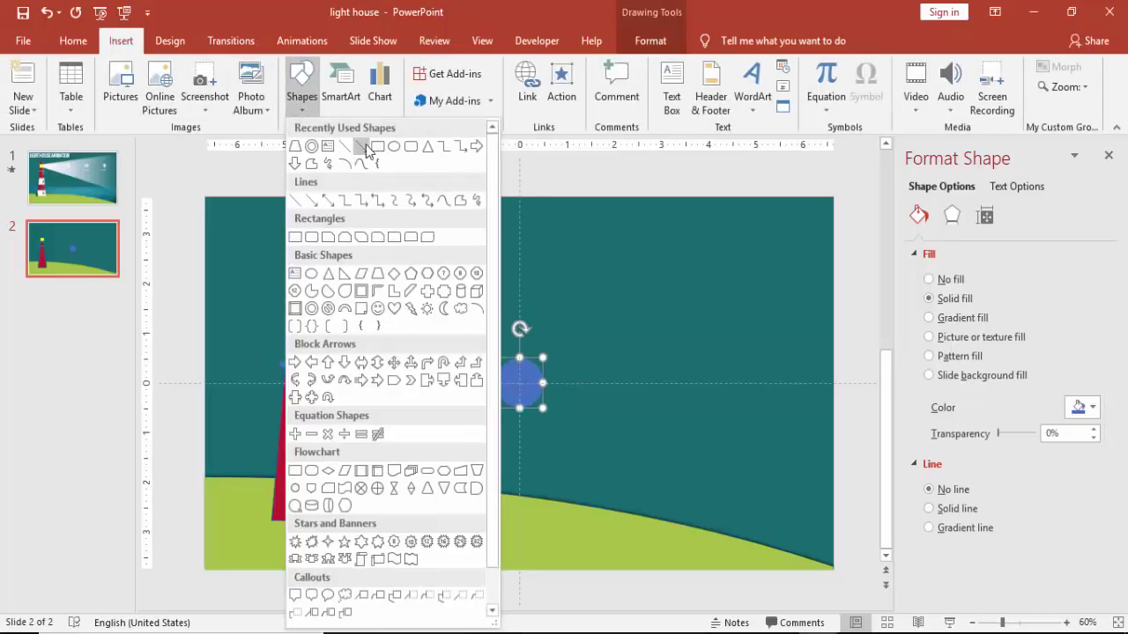
click(367, 152)
drag(473, 383, 588, 465)
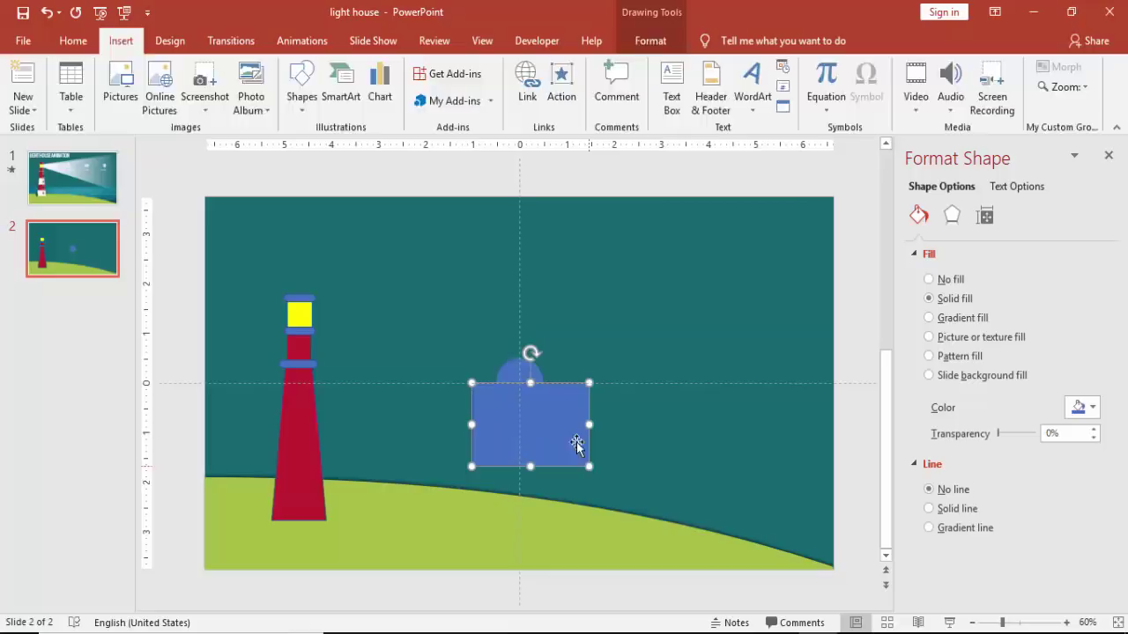
shift+click(569, 429)
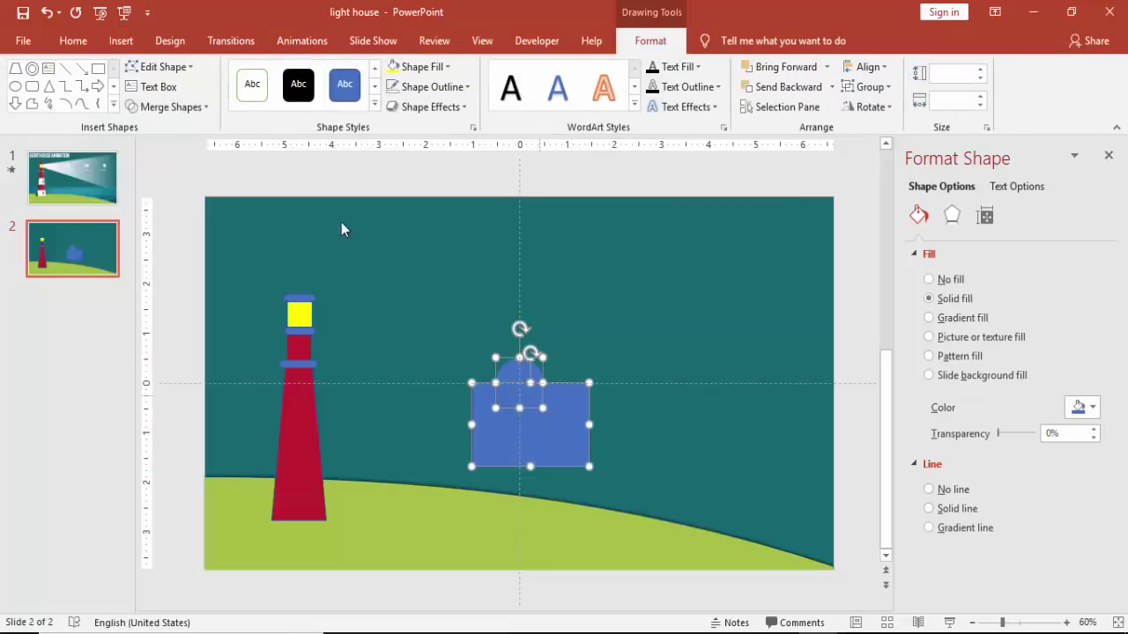
click(177, 107)
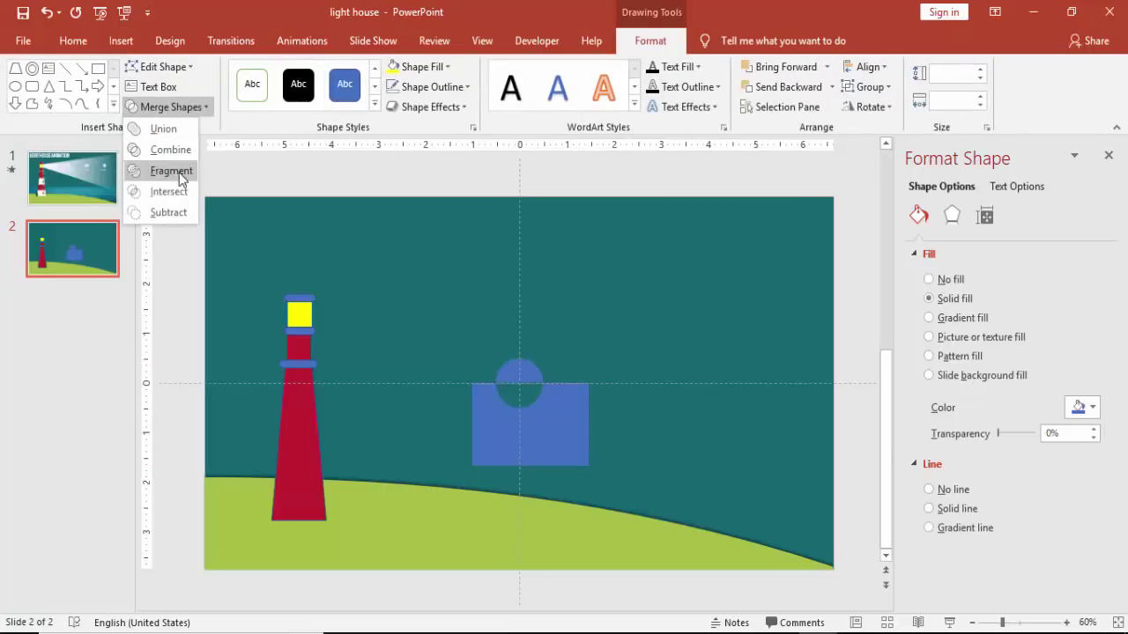
click(176, 211)
Fill the half circle with the recent crimson red and fit it on the top blue pill as a dome about 0.26 by 0.52 inches.
drag(520, 373, 304, 261)
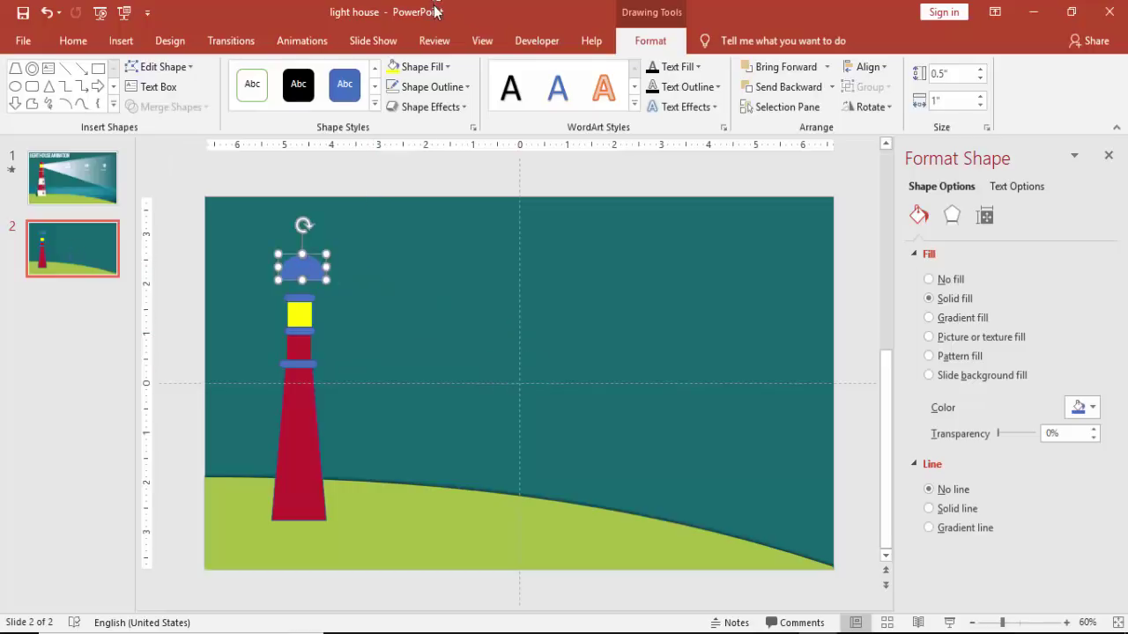
click(416, 67)
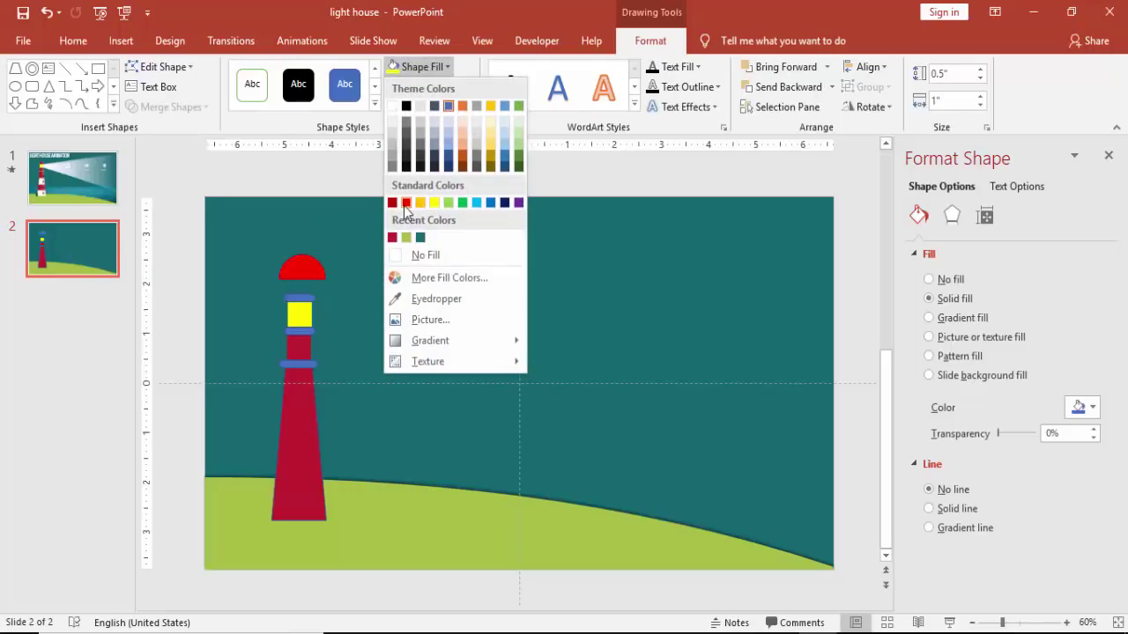
click(392, 238)
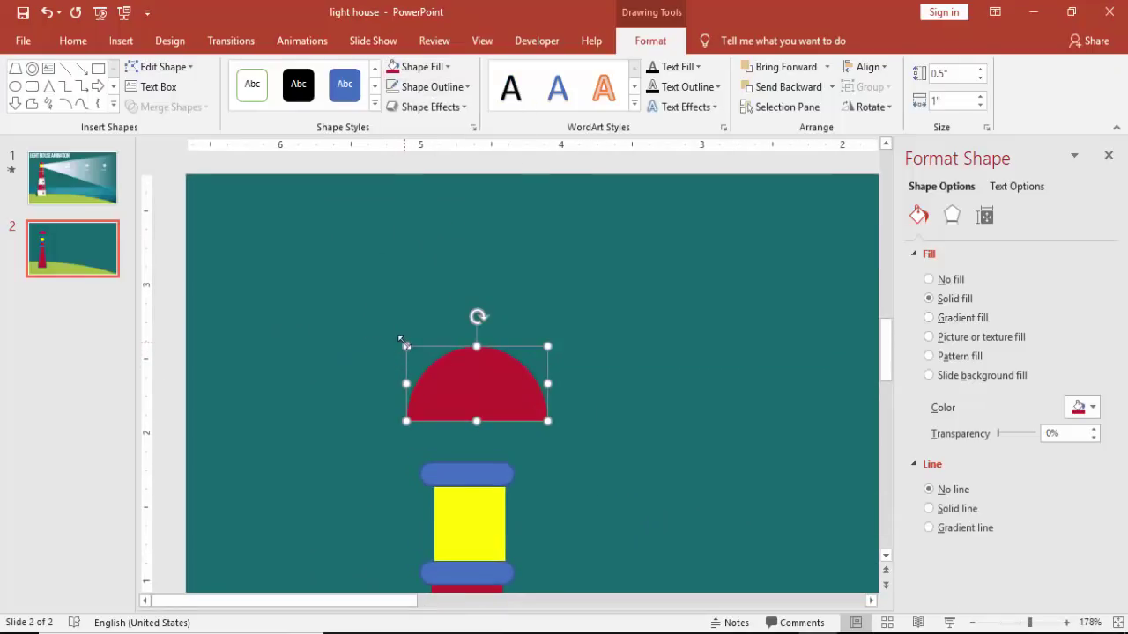
drag(406, 345, 468, 456)
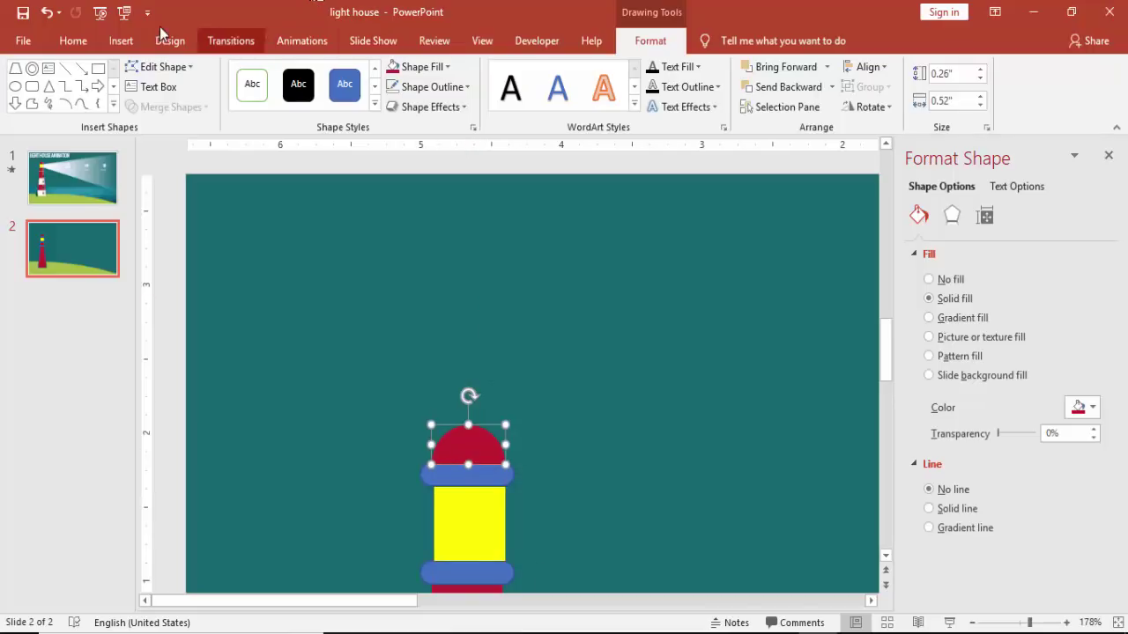
Draw a small trapezoid about 0.16 by 0.1 inches just above the red dome.
click(120, 41)
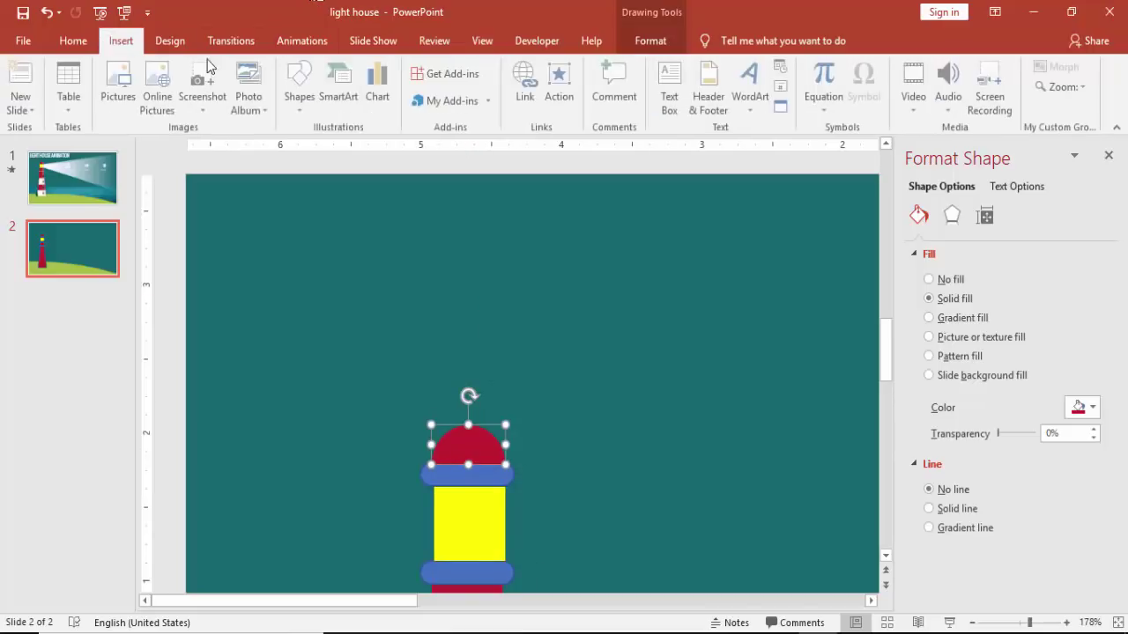
click(301, 95)
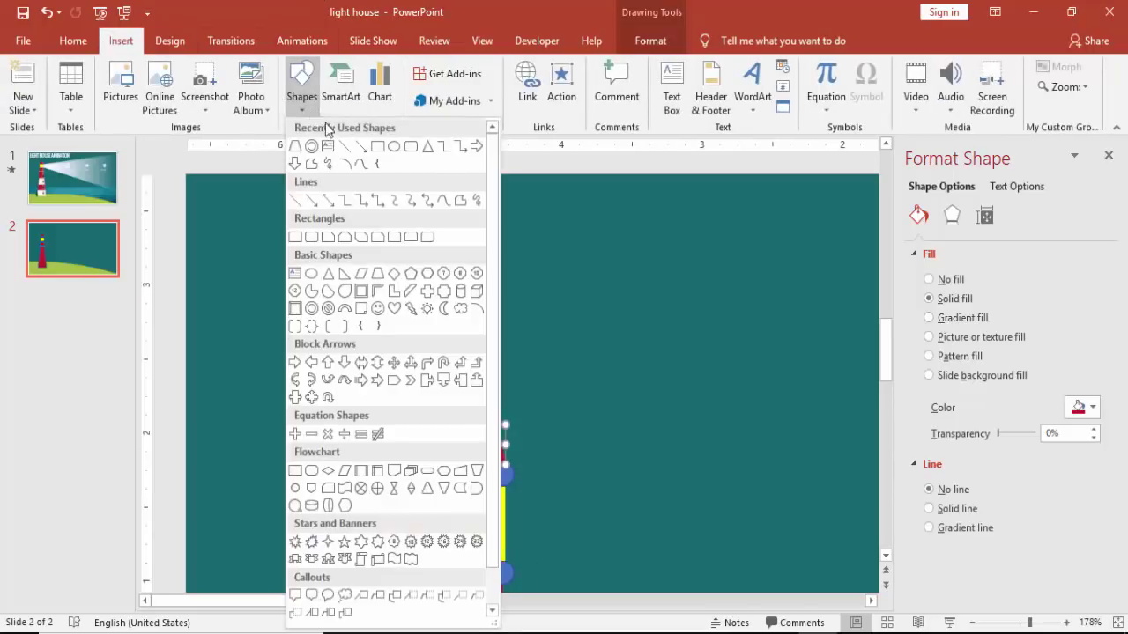
click(377, 273)
drag(454, 390, 468, 416)
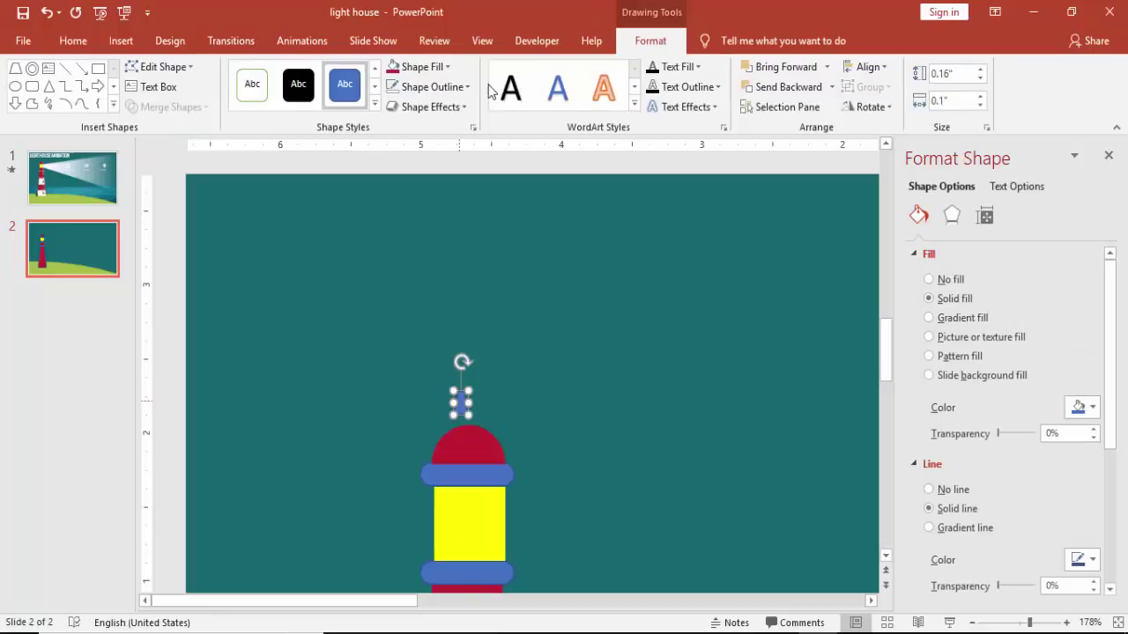
Fill the small trapezoid with crimson red, remove its outline, and seat it on top of the dome as a spire.
click(392, 67)
click(423, 87)
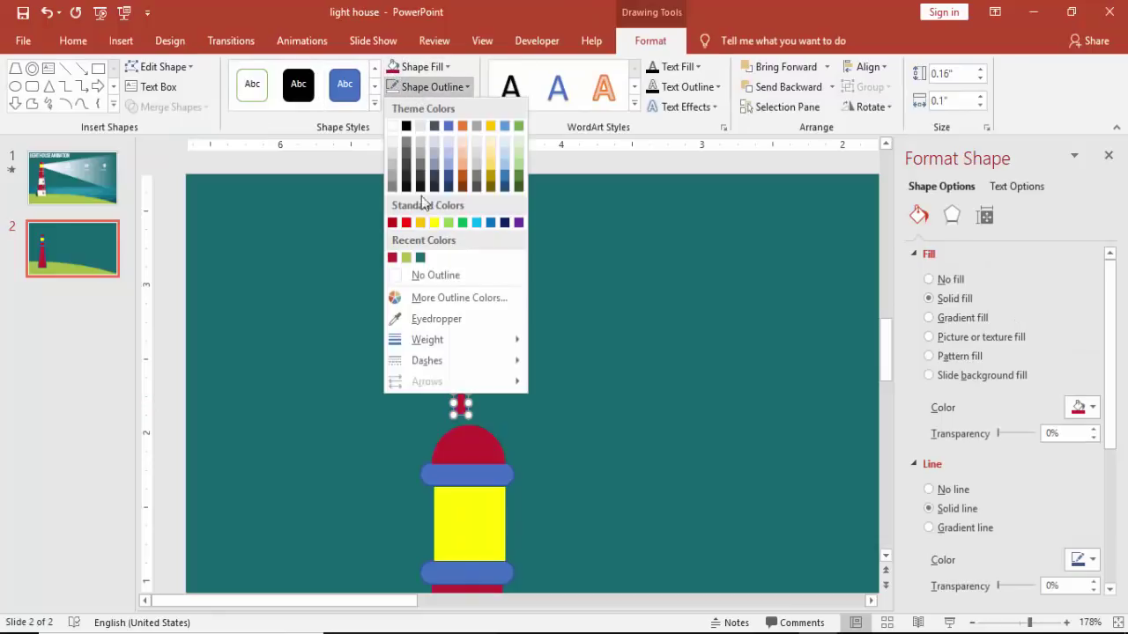
click(429, 275)
drag(461, 406, 471, 420)
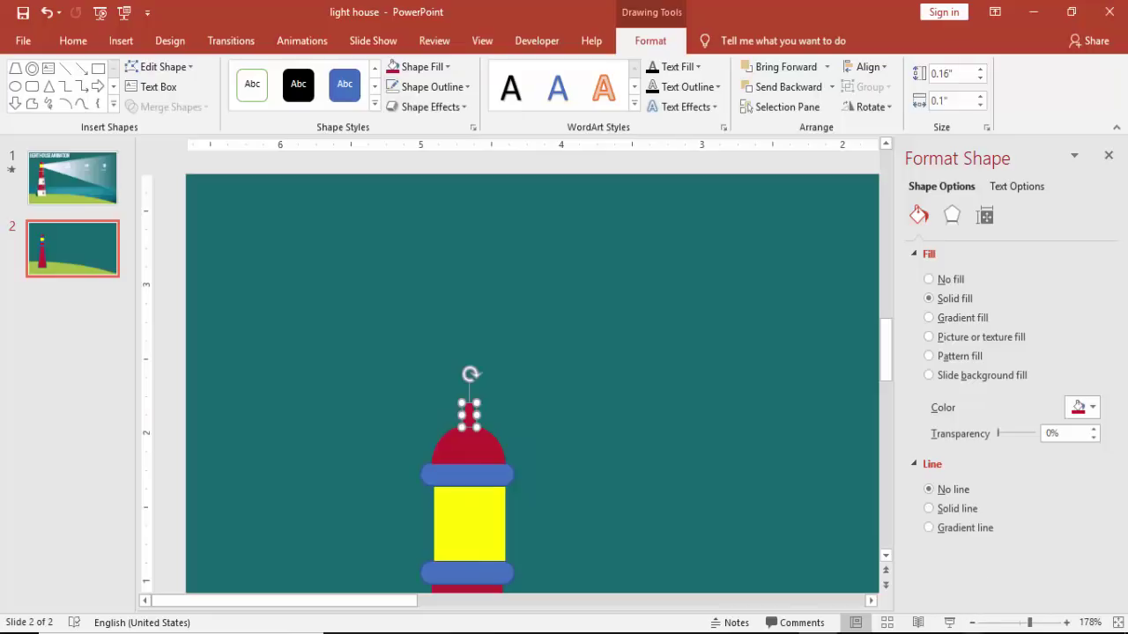
Fill the lowest blue pill, at the top of the tapered tower, with standard orange and remove its outline.
click(971, 623)
click(972, 623)
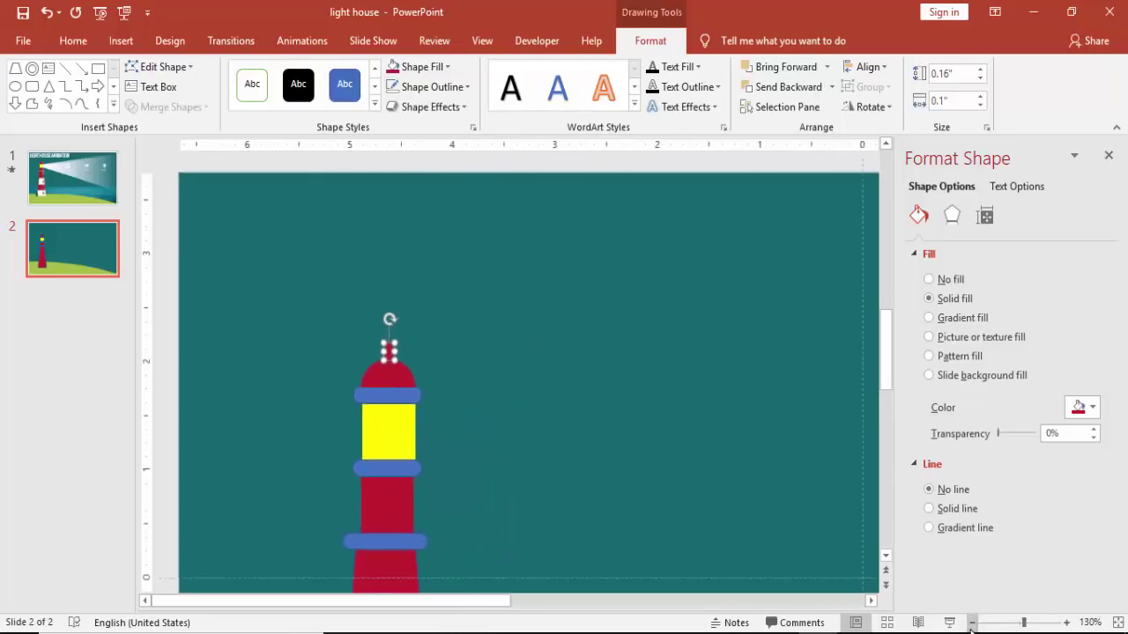
click(971, 622)
click(972, 623)
click(971, 623)
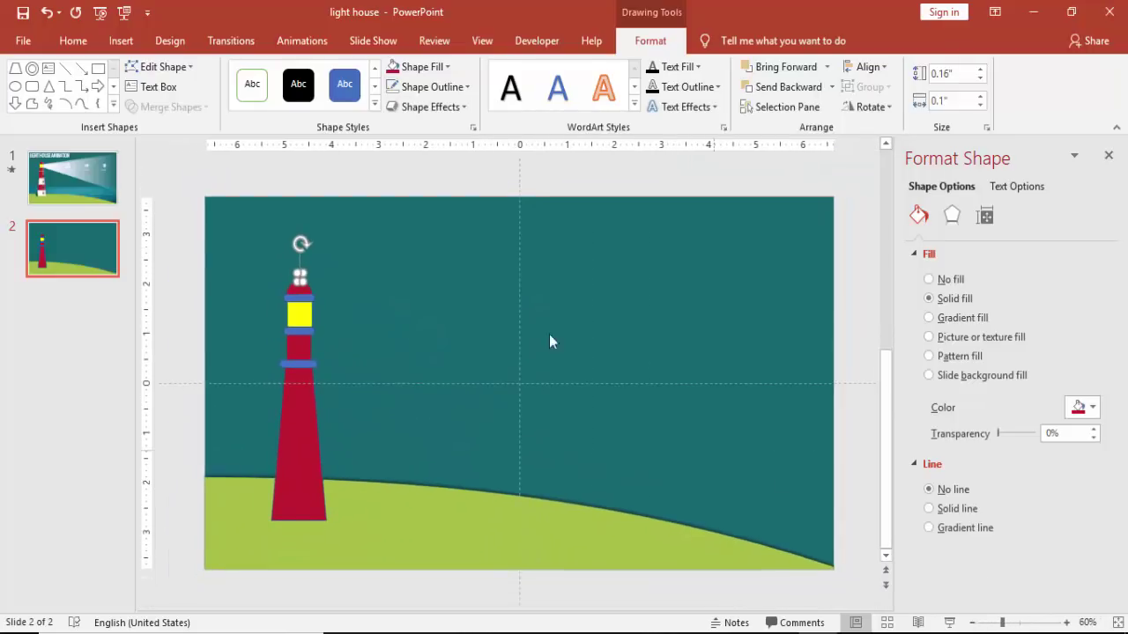
click(193, 238)
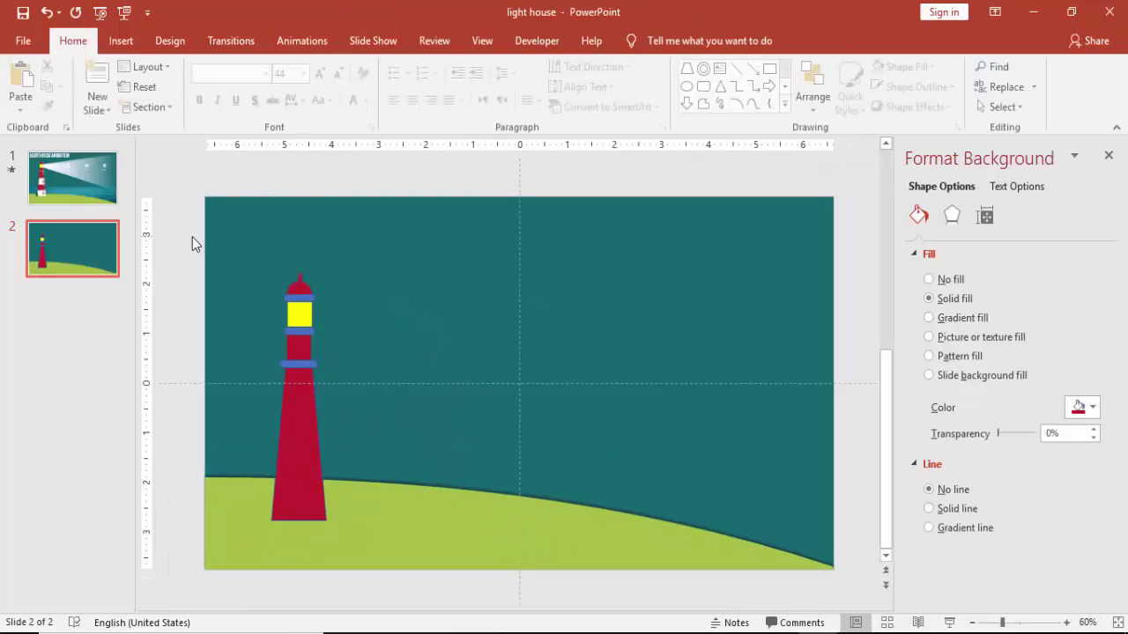
click(295, 363)
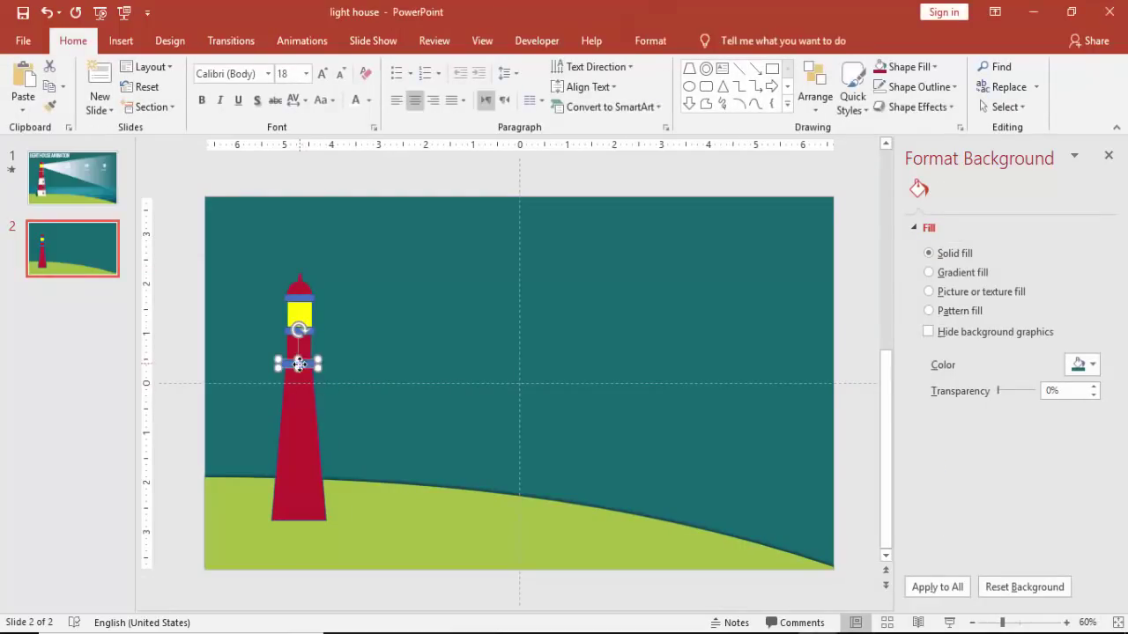
click(642, 39)
click(448, 63)
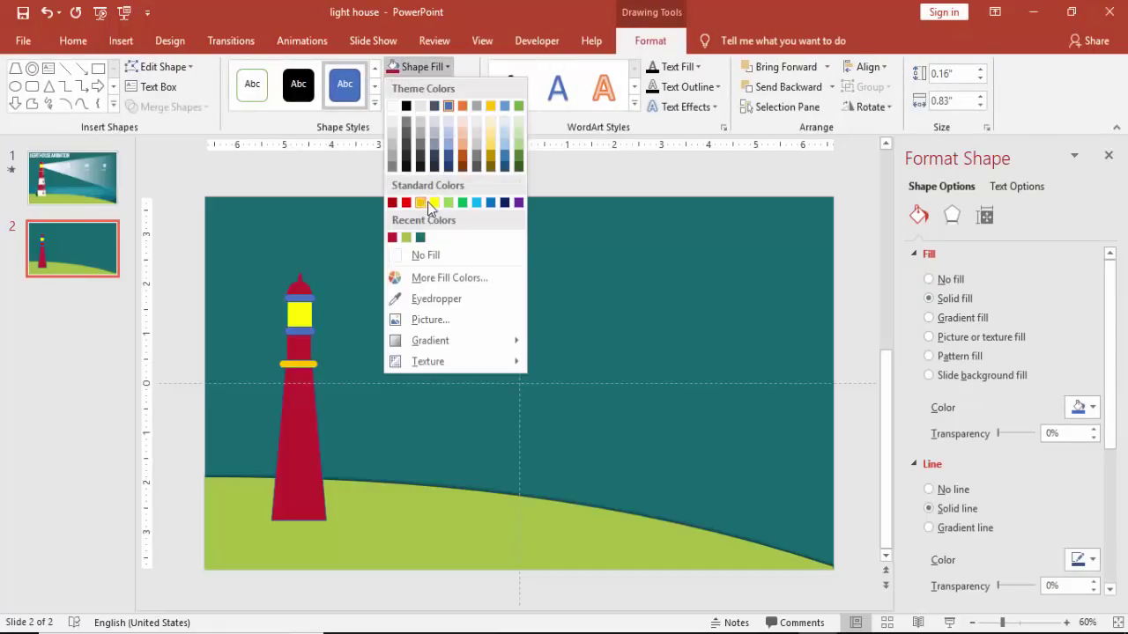
click(424, 203)
click(431, 86)
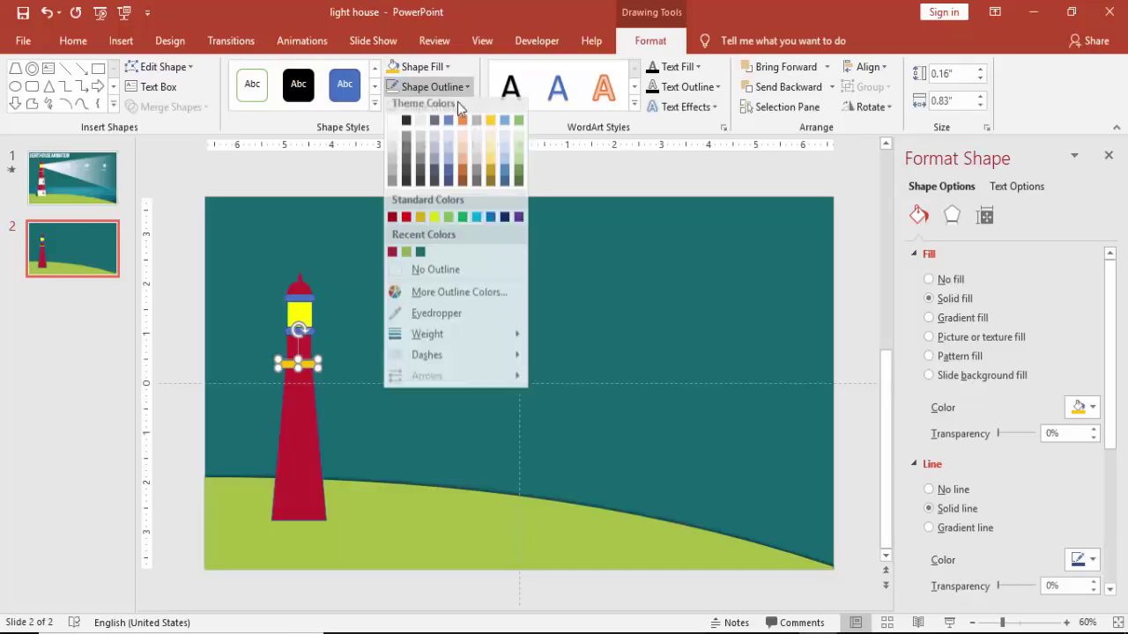
click(428, 271)
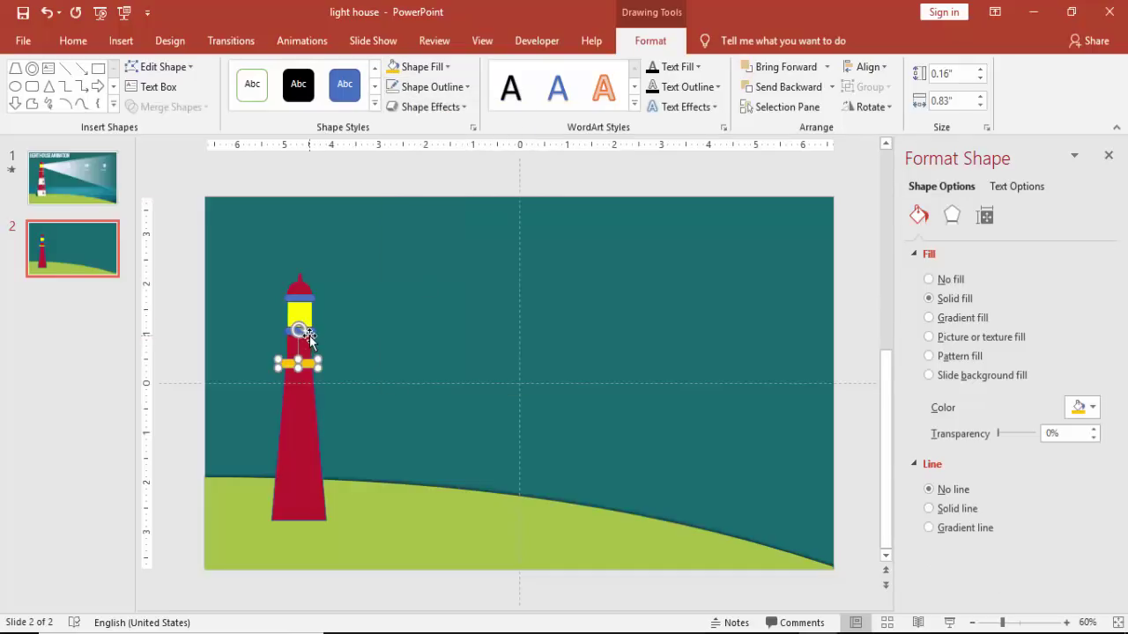
click(308, 335)
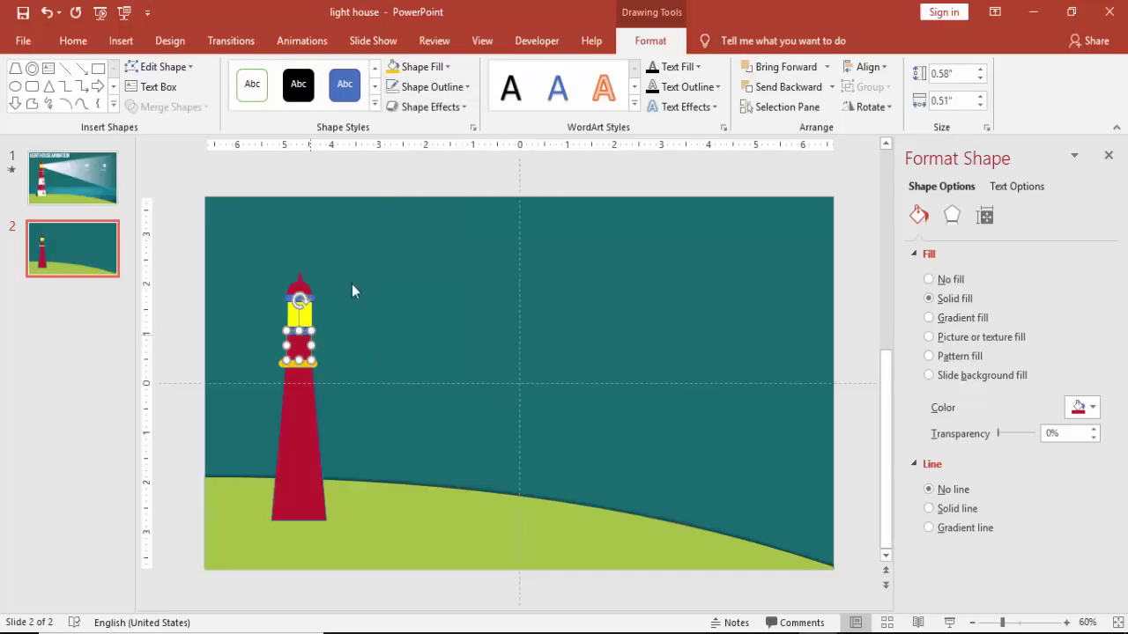
click(394, 66)
click(423, 87)
click(426, 275)
click(423, 86)
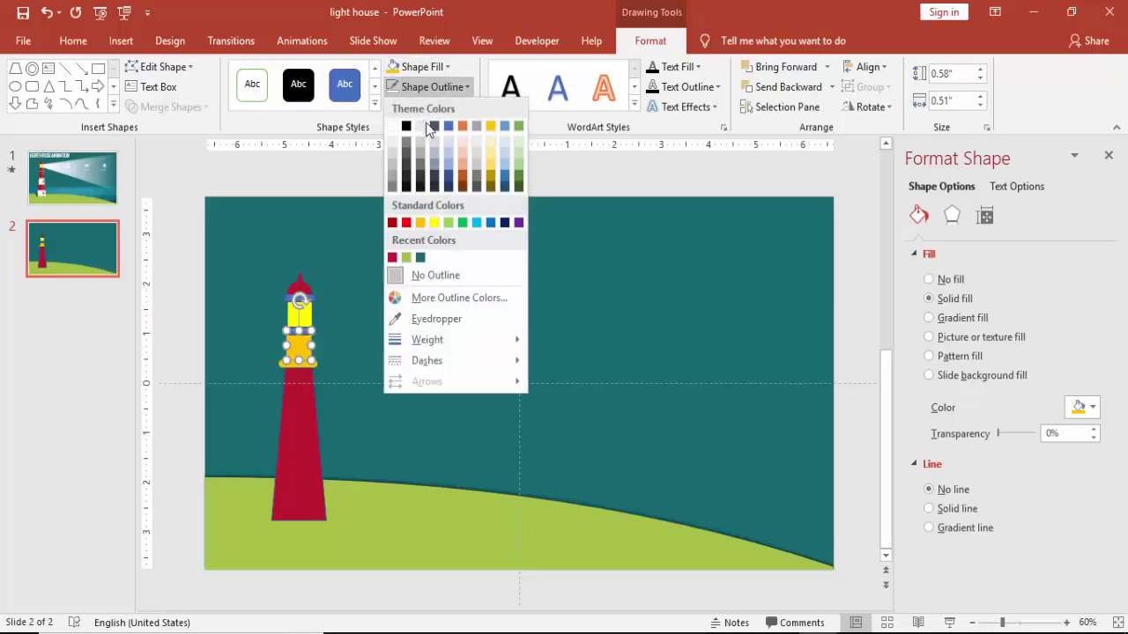
click(429, 274)
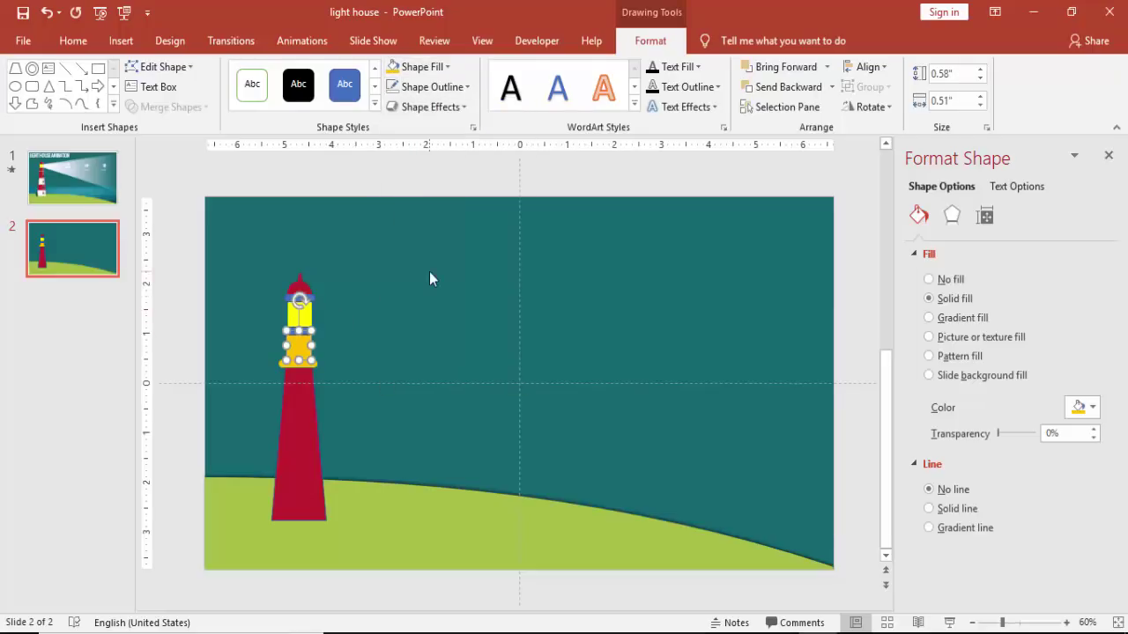
click(326, 332)
key(ctrl+z)
click(331, 323)
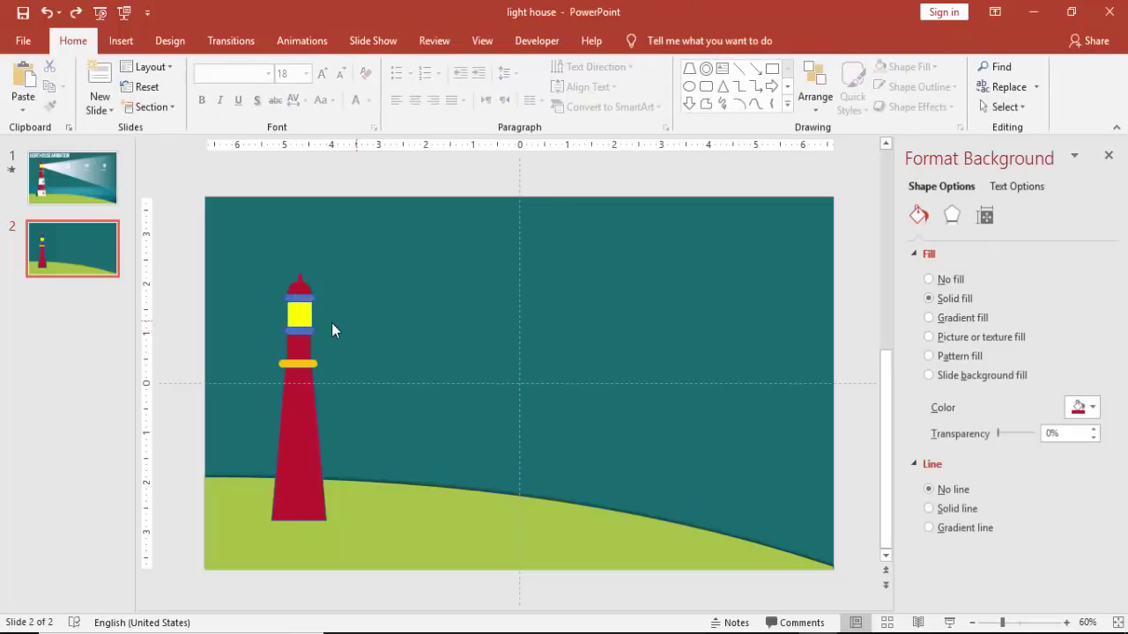
Fill the blue pill directly below the yellow lamp with standard orange and remove its outline.
key(ctrl+z)
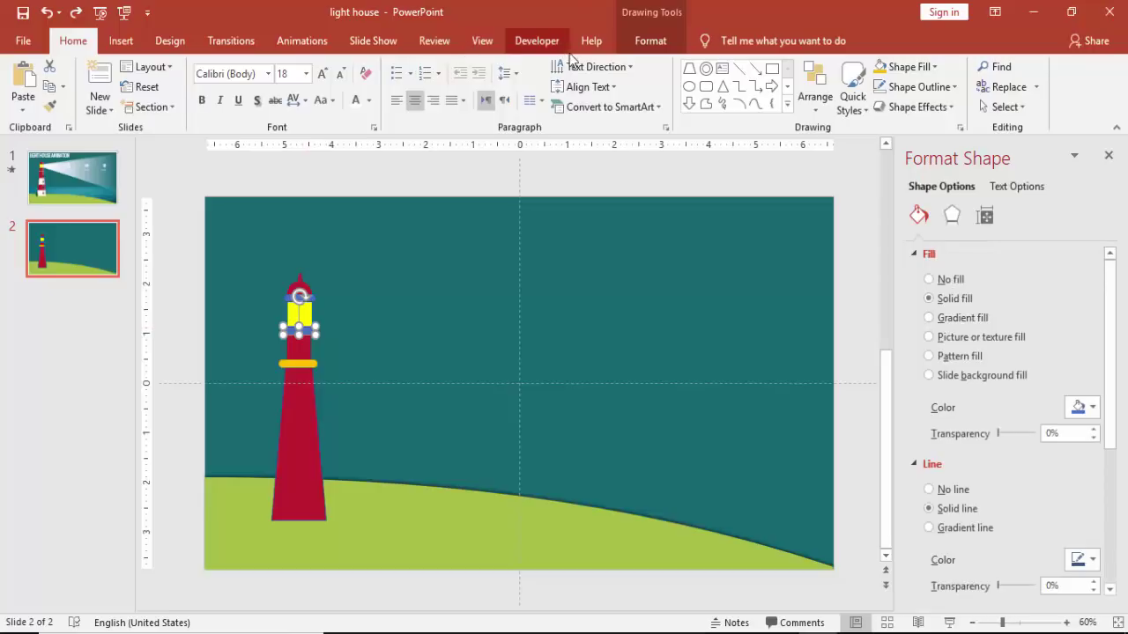
click(632, 42)
click(424, 89)
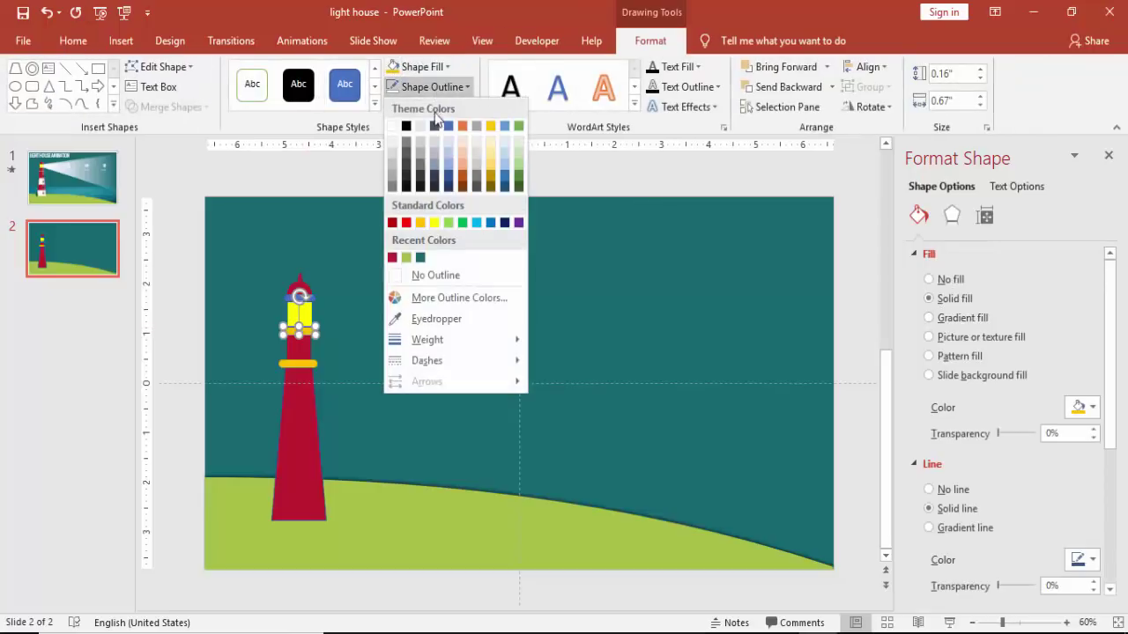
click(445, 273)
click(318, 295)
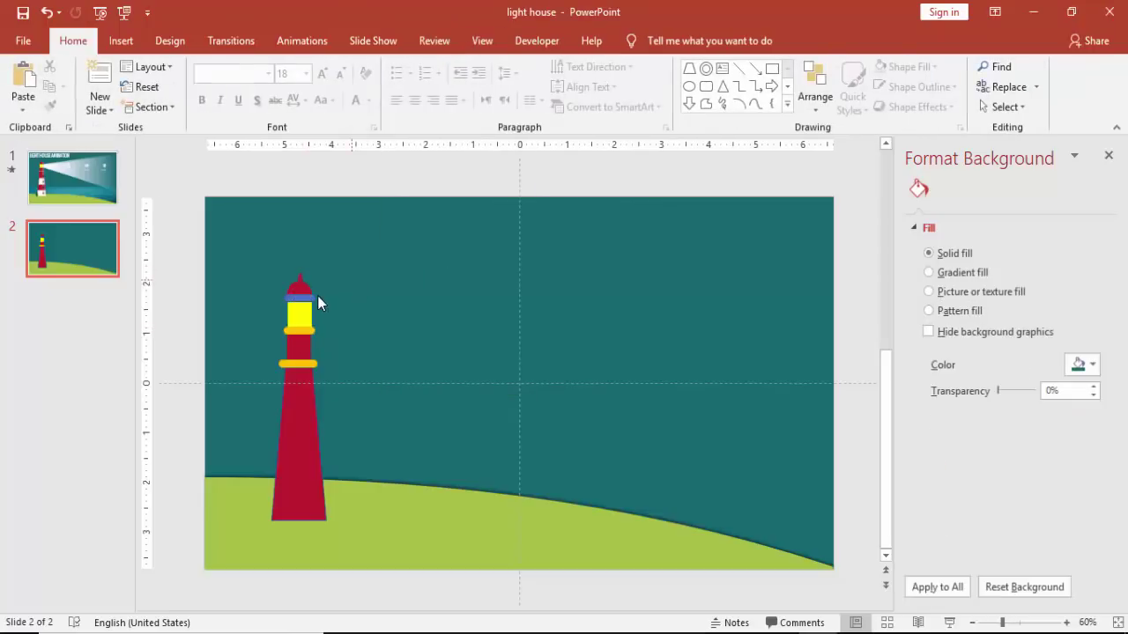
Fill the blue pill between the yellow lamp and the dome with standard orange and remove its outline.
click(313, 297)
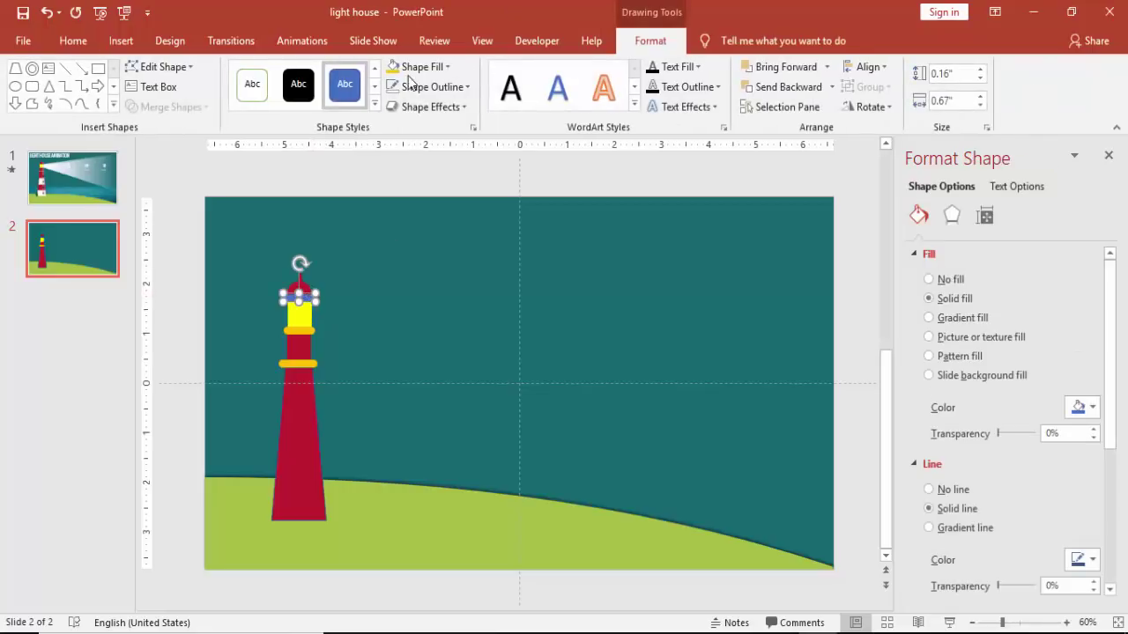
click(430, 86)
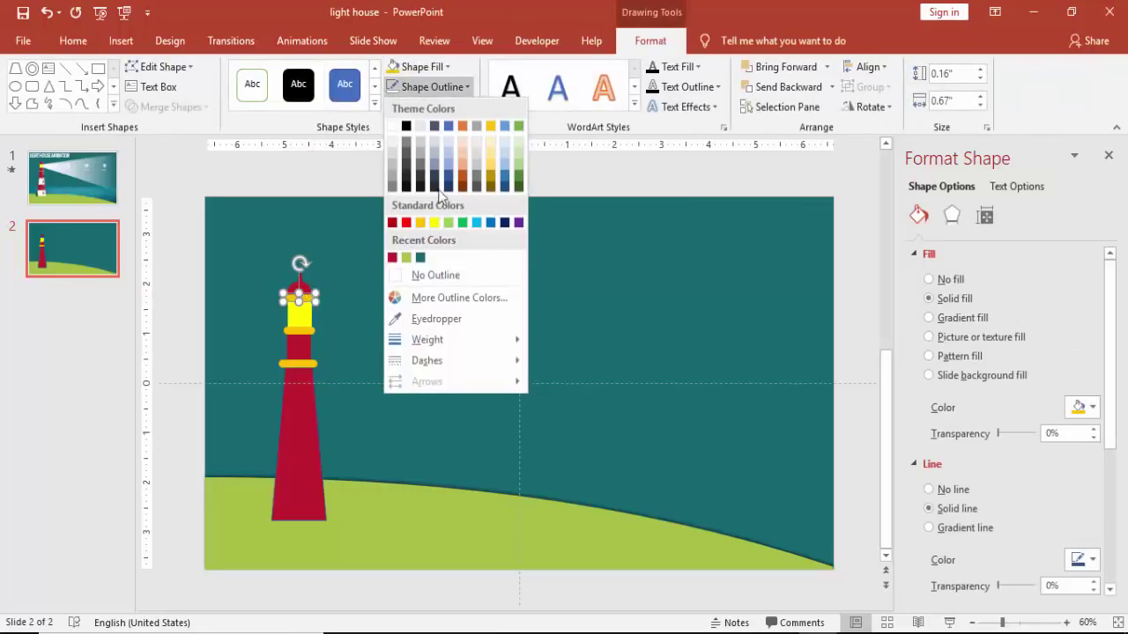
click(447, 275)
click(417, 273)
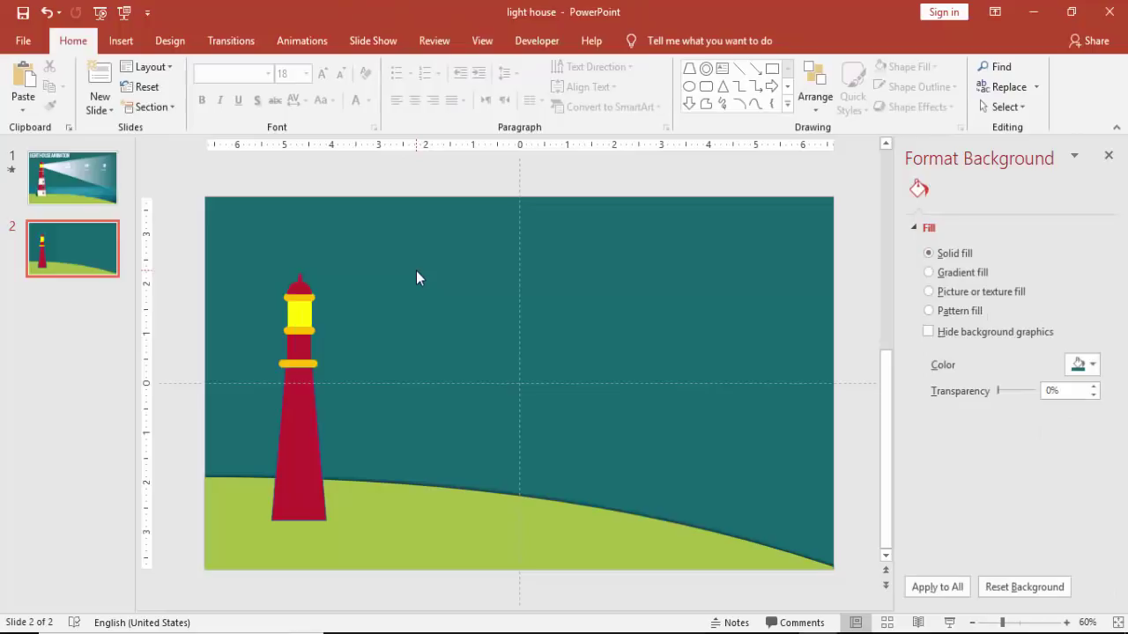
click(301, 301)
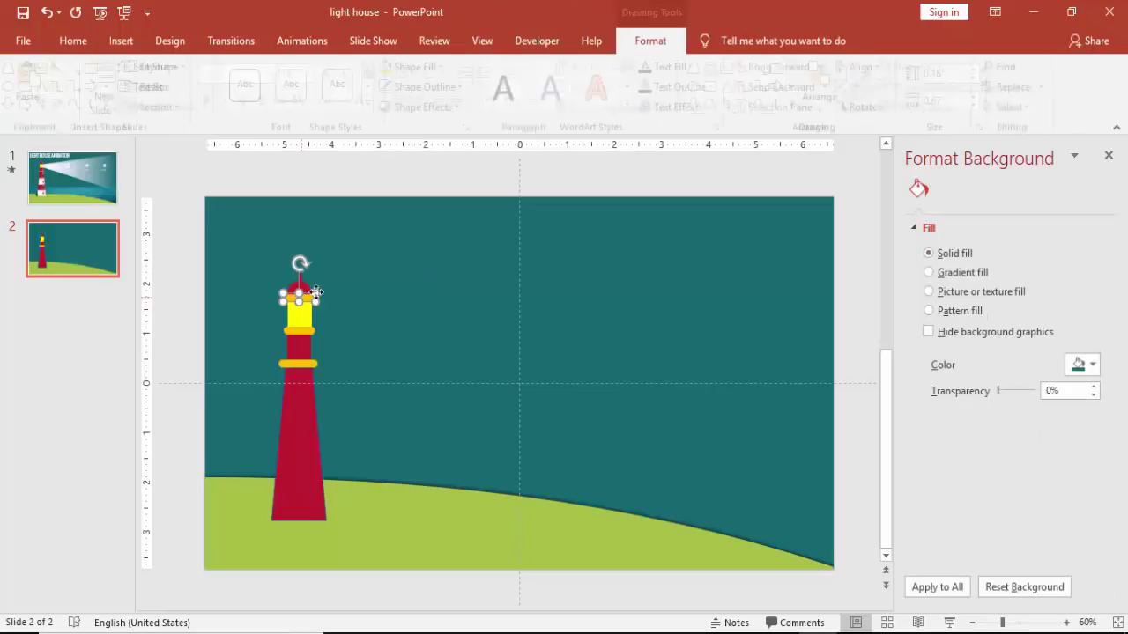
click(432, 67)
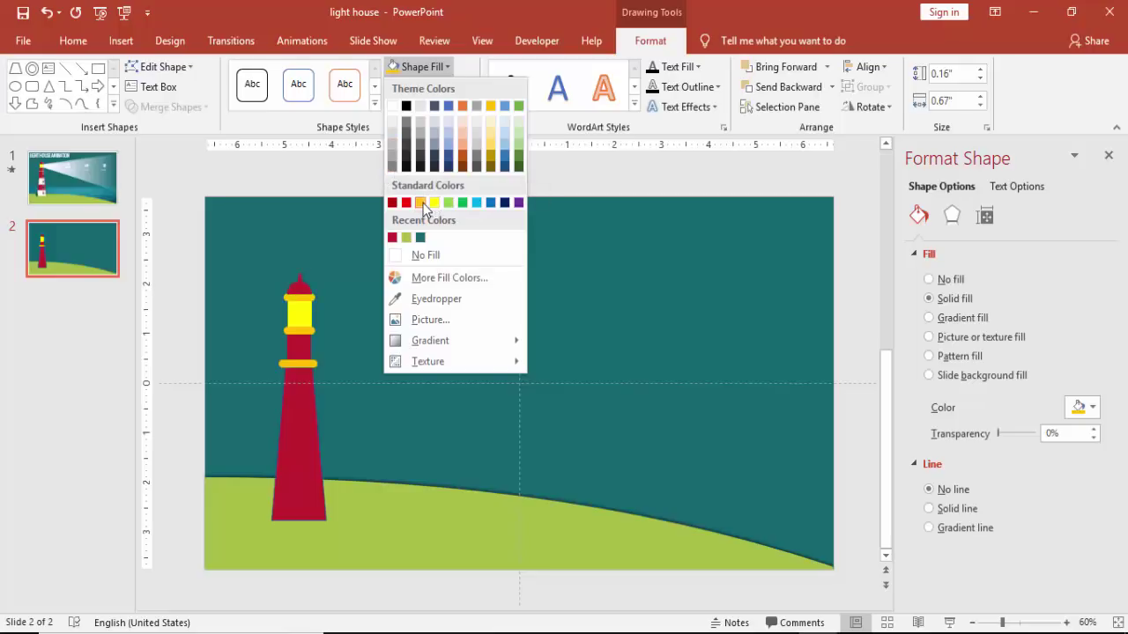
click(412, 246)
click(411, 244)
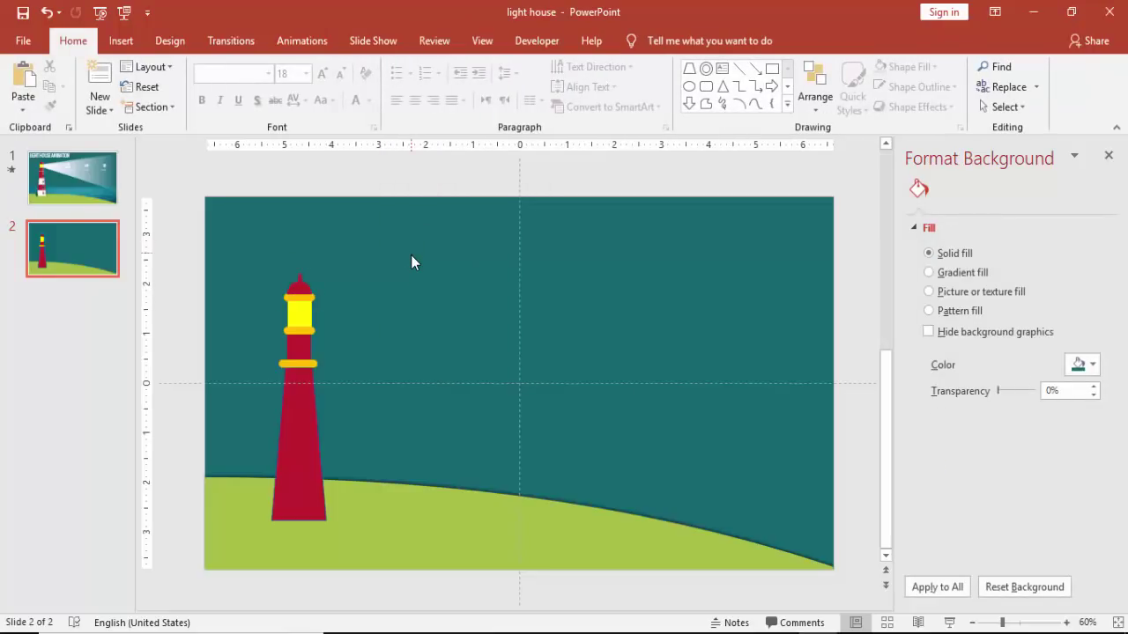
Duplicate the red tapered tower body and place the copy beside the lighthouse, level with the original.
click(306, 449)
drag(305, 450, 377, 452)
click(313, 284)
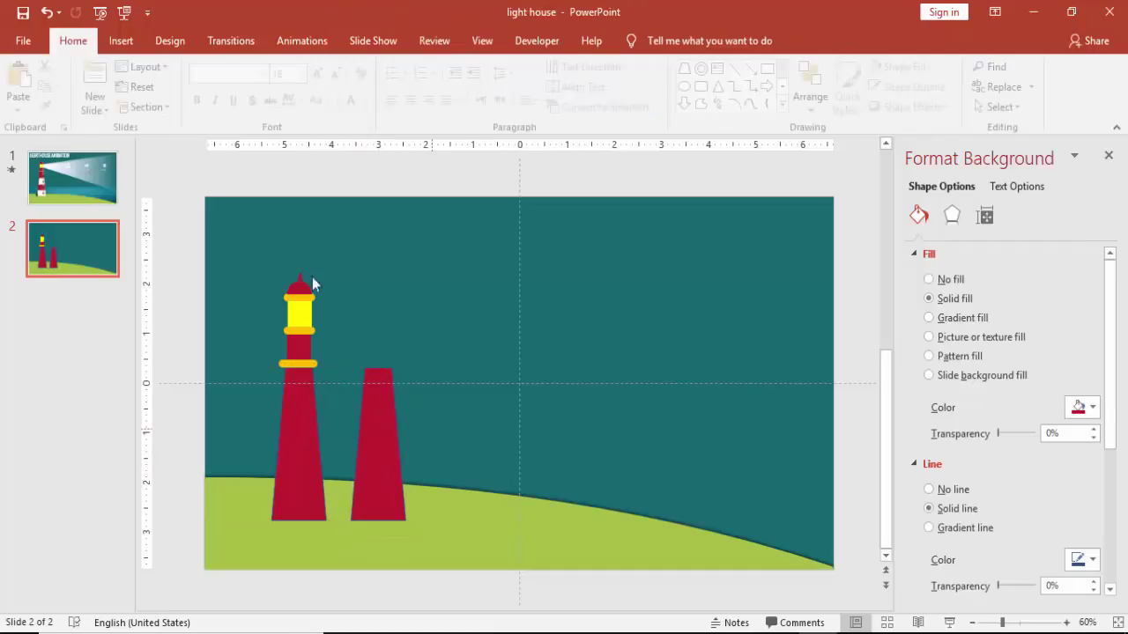
Draw a rectangle about 0.95 by 2.18 inches across the tower copy's base and duplicate it across the copy's middle.
click(120, 40)
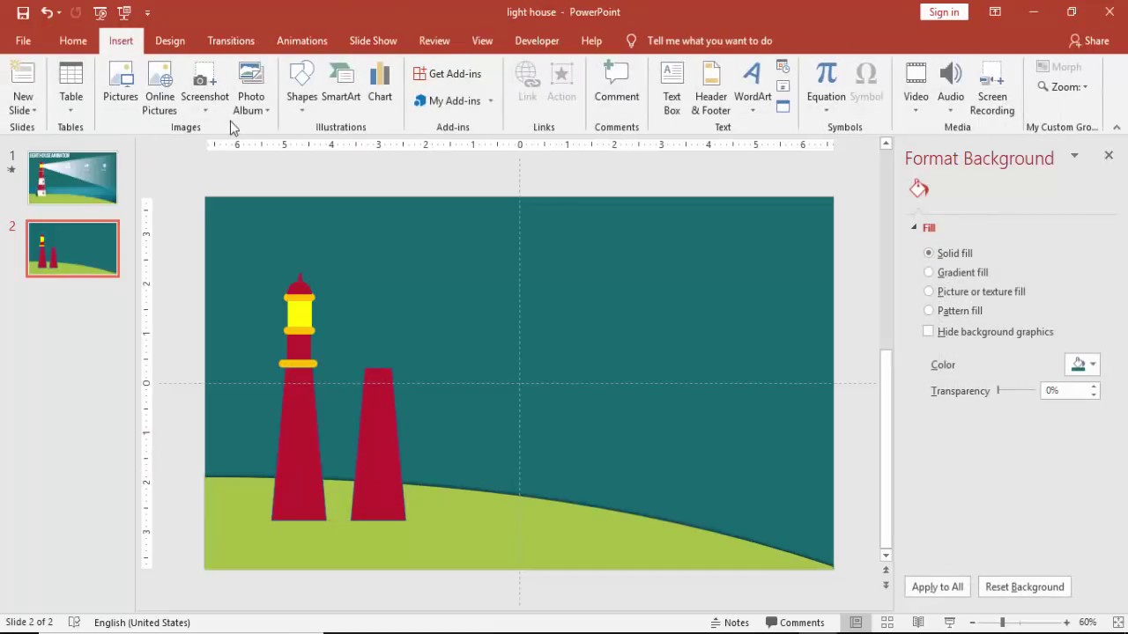
click(297, 118)
click(371, 145)
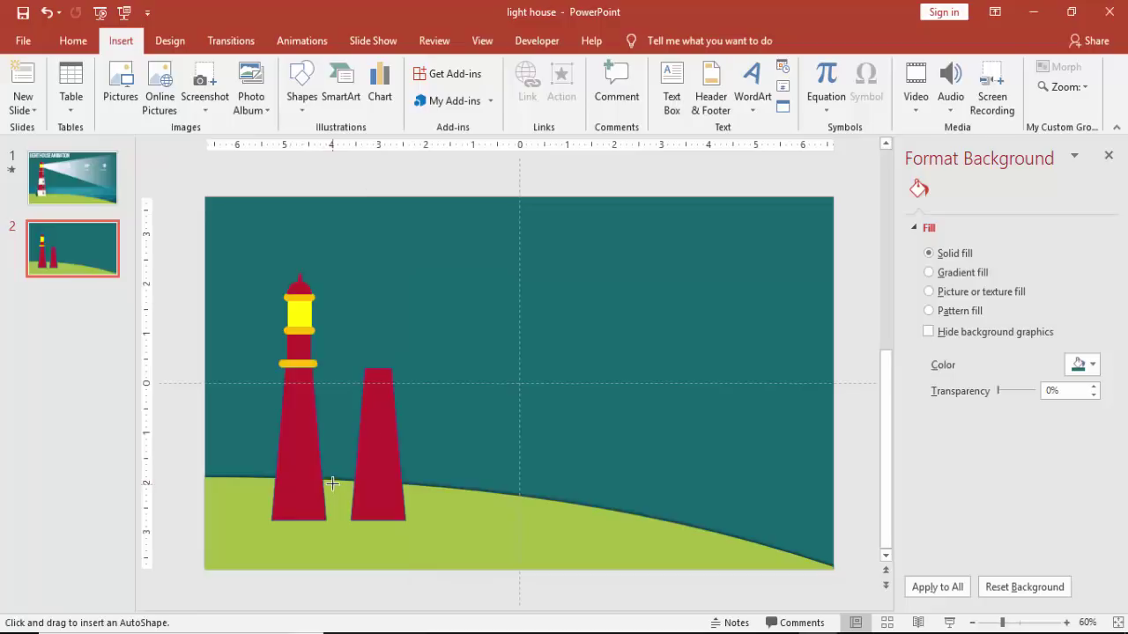
mouse_move(332, 483)
mouse_down()
mouse_move(432, 544)
mouse_move(404, 424)
mouse_up()
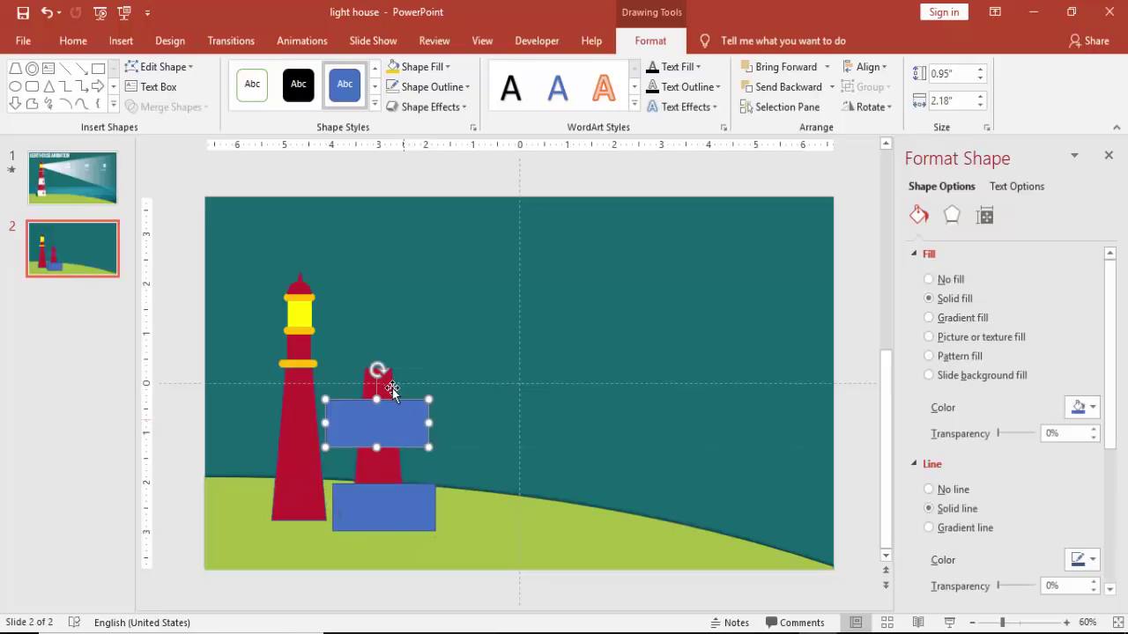
Fragment the tower copy together with the two rectangles that cross it.
ctrl+click(387, 384)
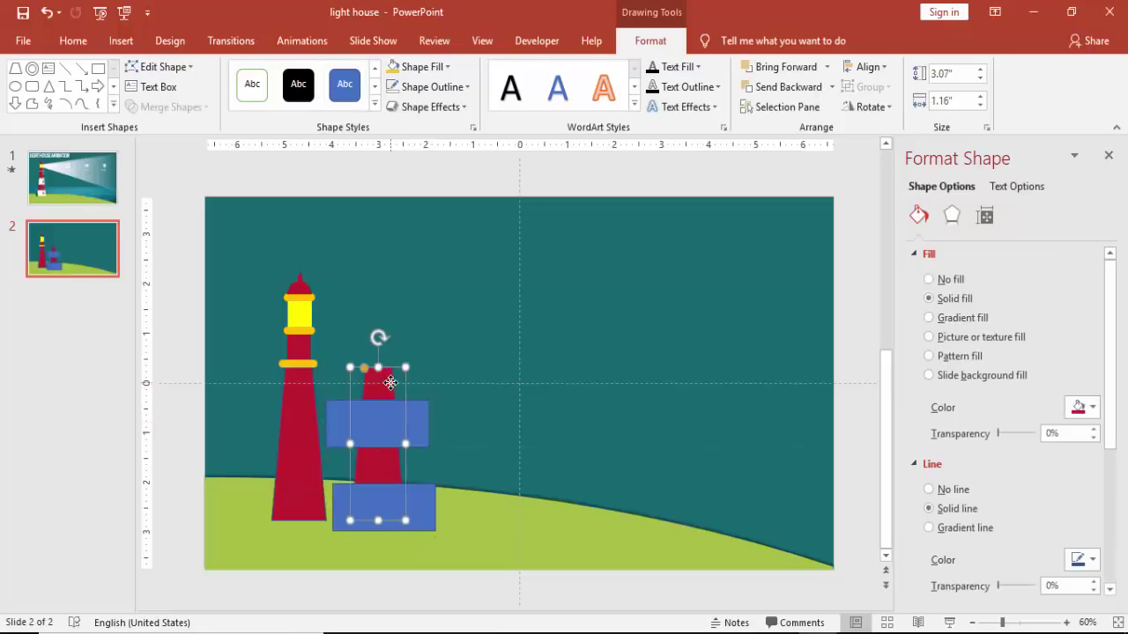
ctrl+click(418, 496)
click(176, 108)
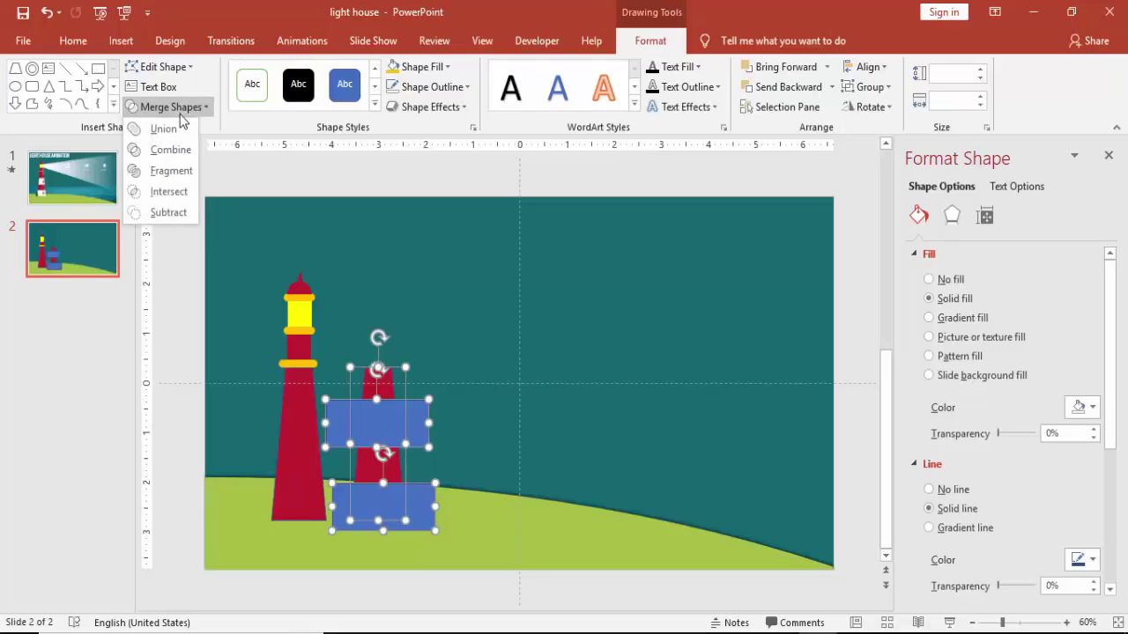
click(183, 170)
click(455, 381)
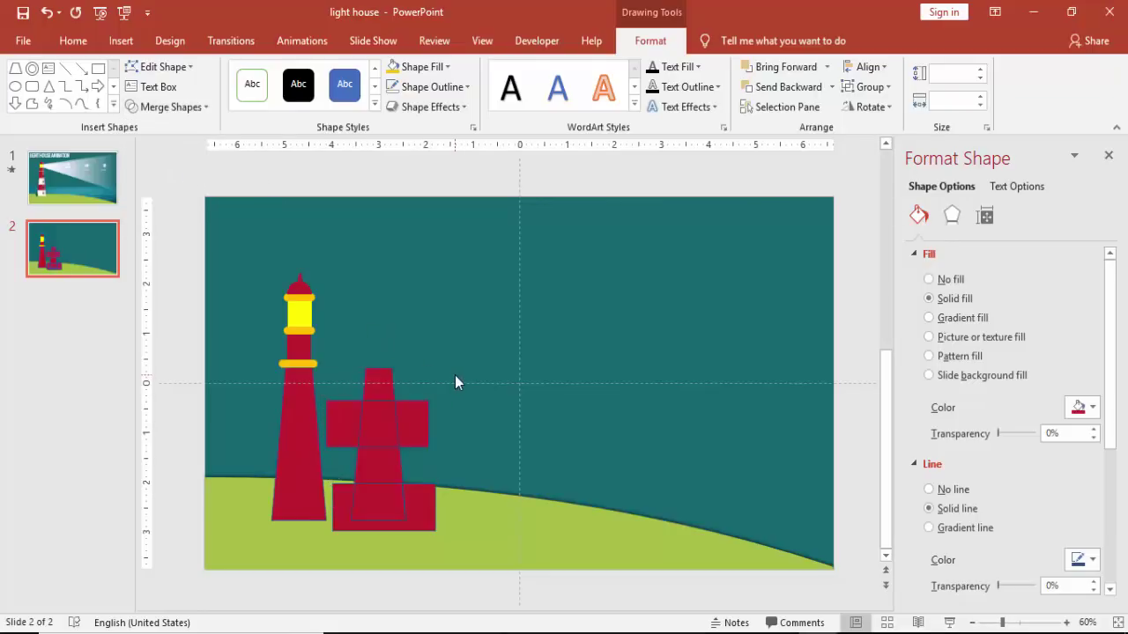
Move the two tower bands cut out by the rectangles away from the other fragments to the lighthouse's left side.
click(384, 414)
ctrl+click(387, 503)
drag(388, 503, 260, 474)
Remove the outline of the two separated tower bands and fill them with white.
click(447, 85)
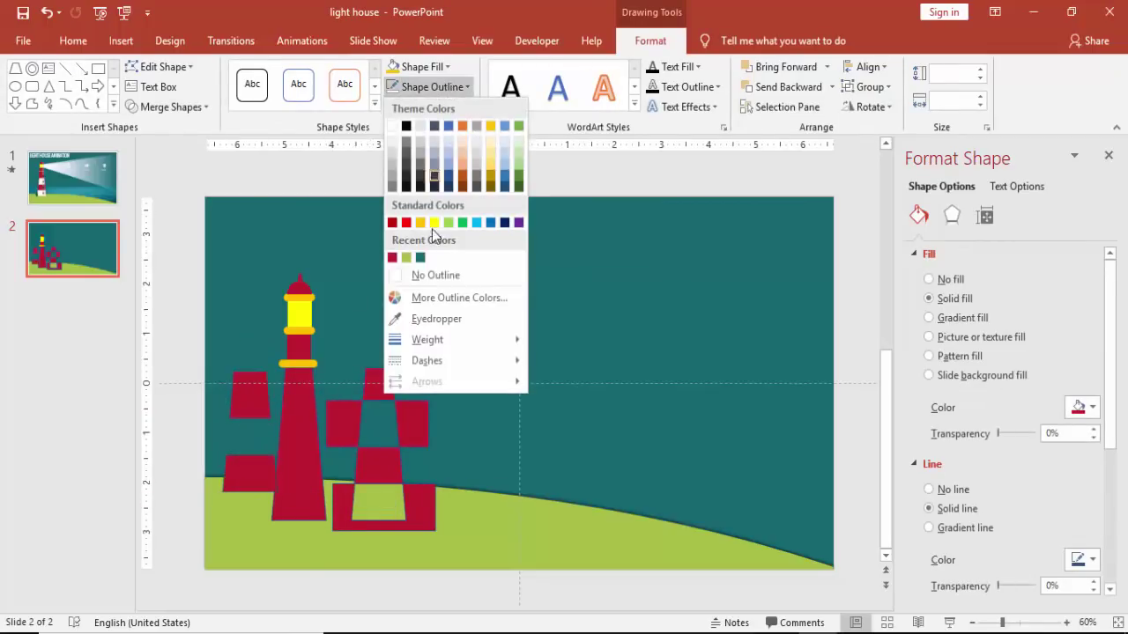
click(441, 274)
click(429, 68)
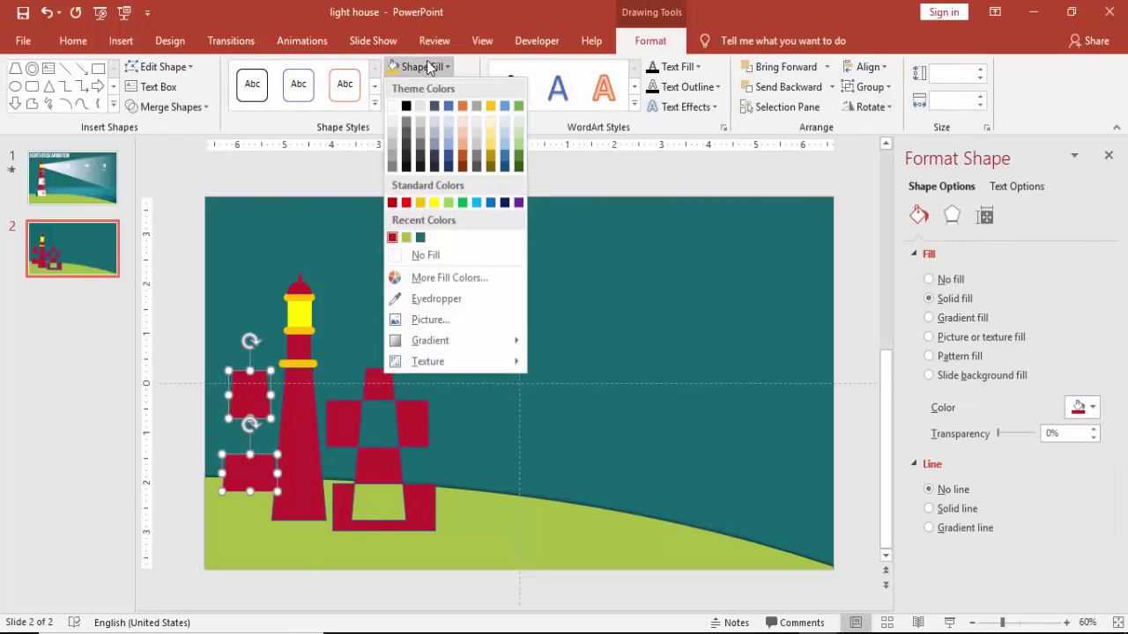
click(398, 106)
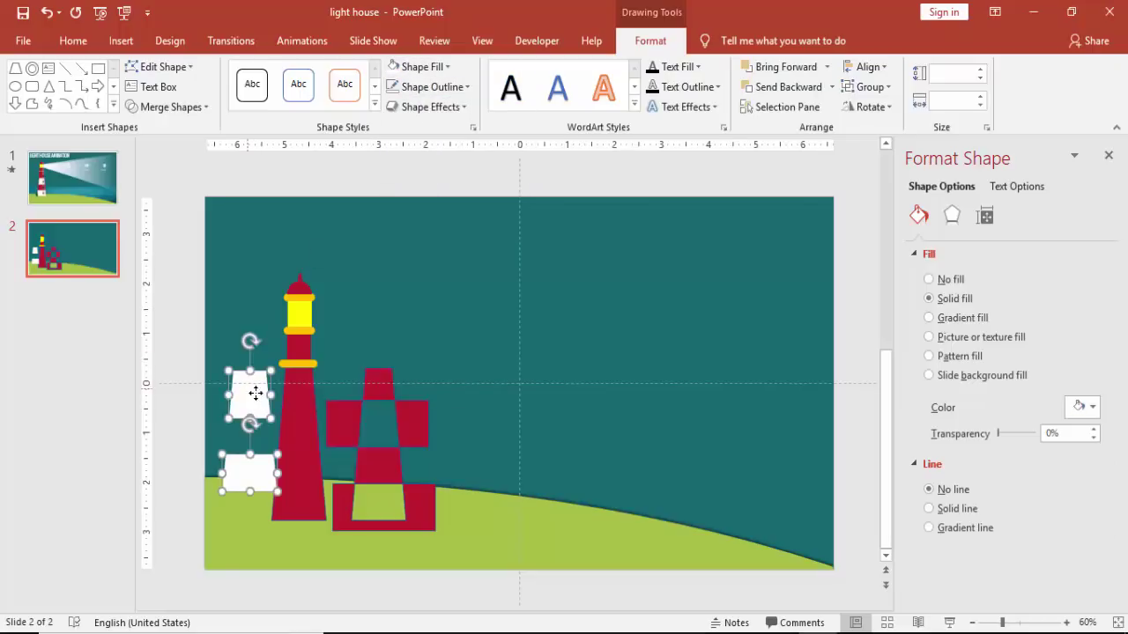
Place the two white bands over the lighthouse tower and delete the leftover red fragments beside it.
drag(256, 393, 297, 421)
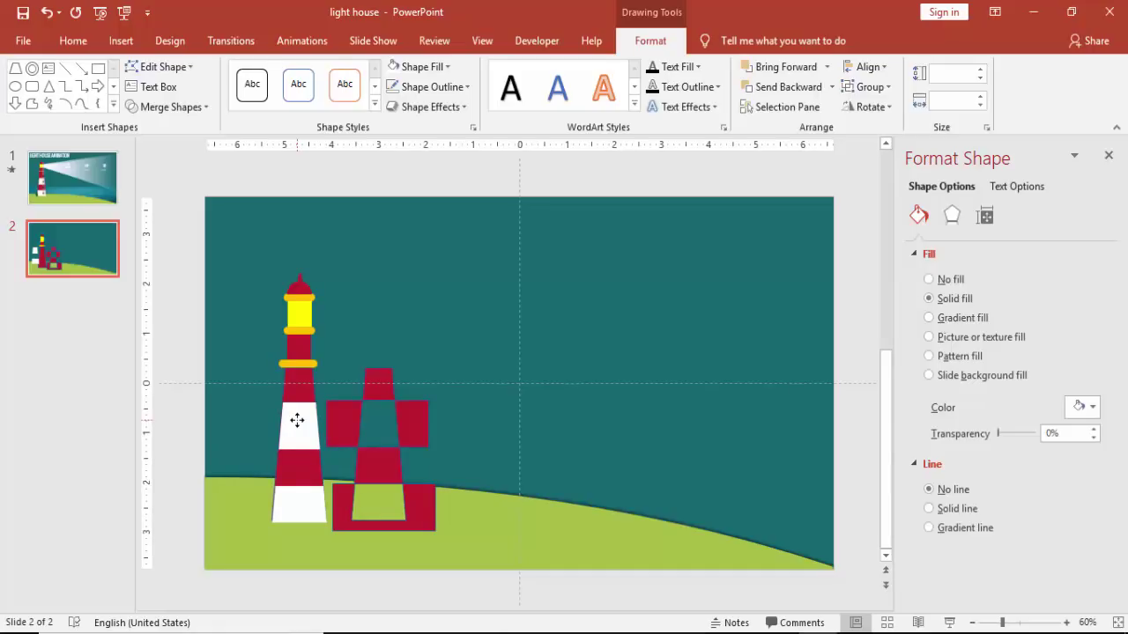
drag(297, 420, 297, 420)
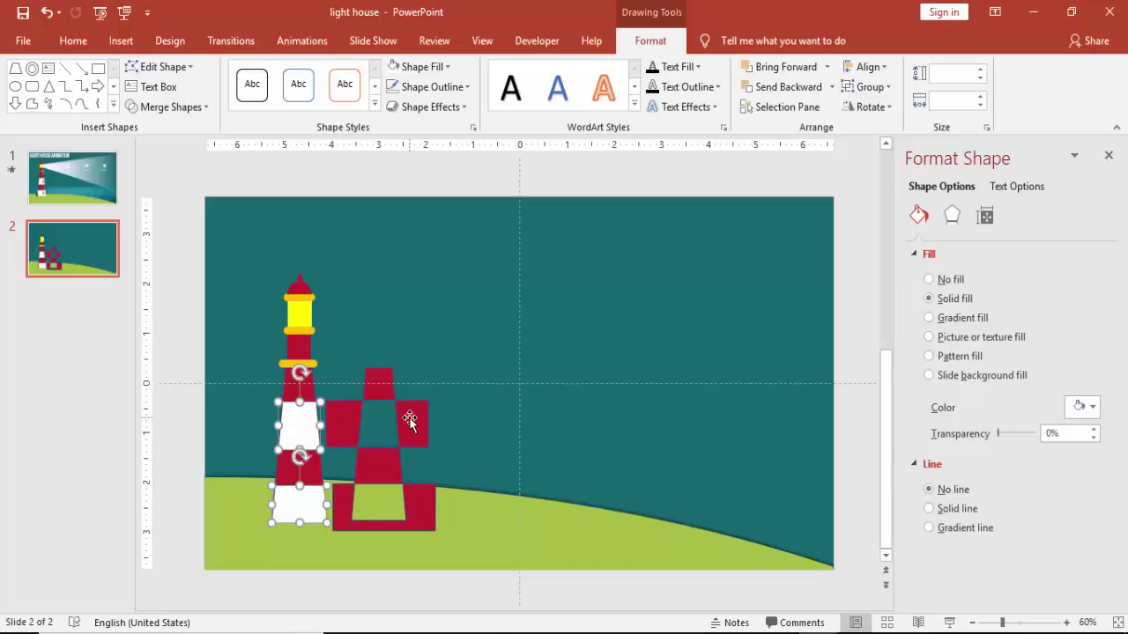
drag(446, 337, 357, 569)
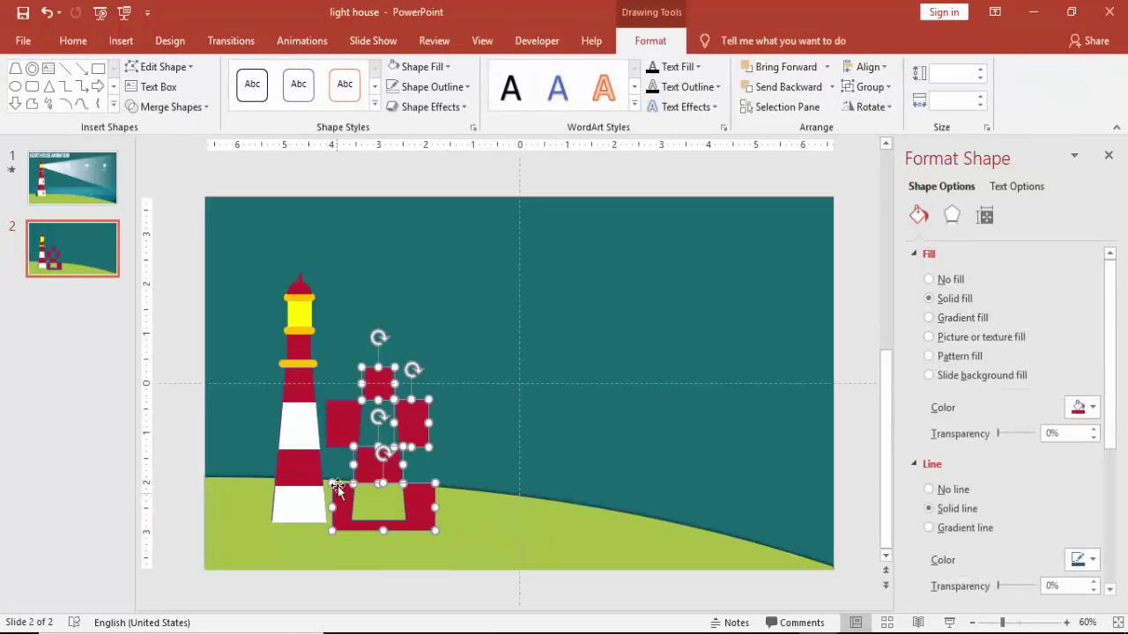
key(Delete)
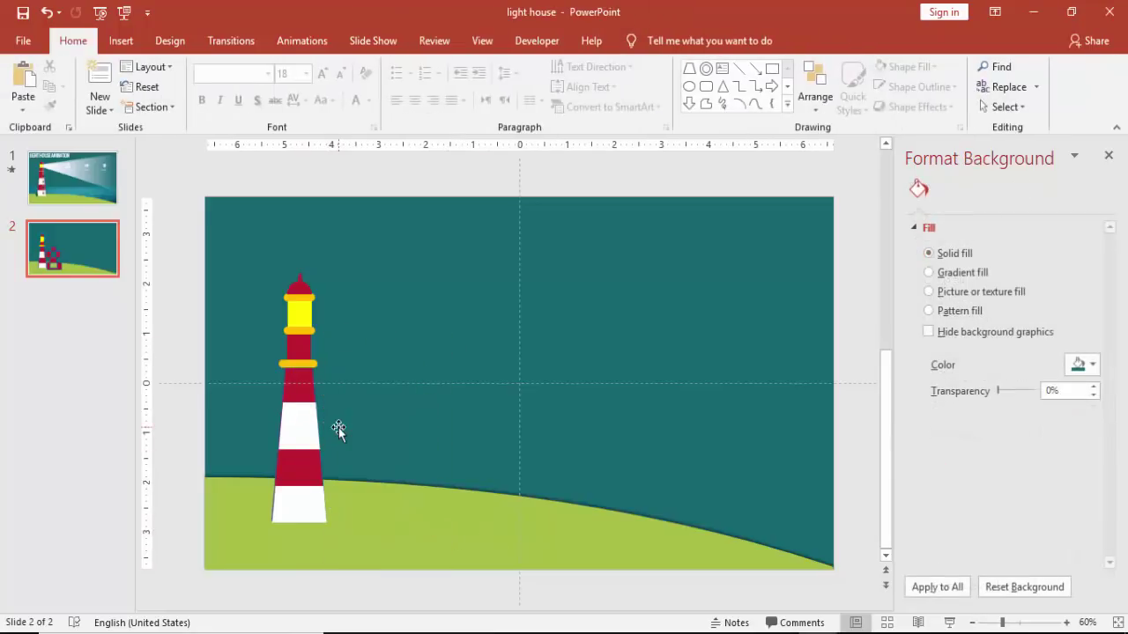
Nudge the bottom white band sideways over the tower's base.
click(300, 502)
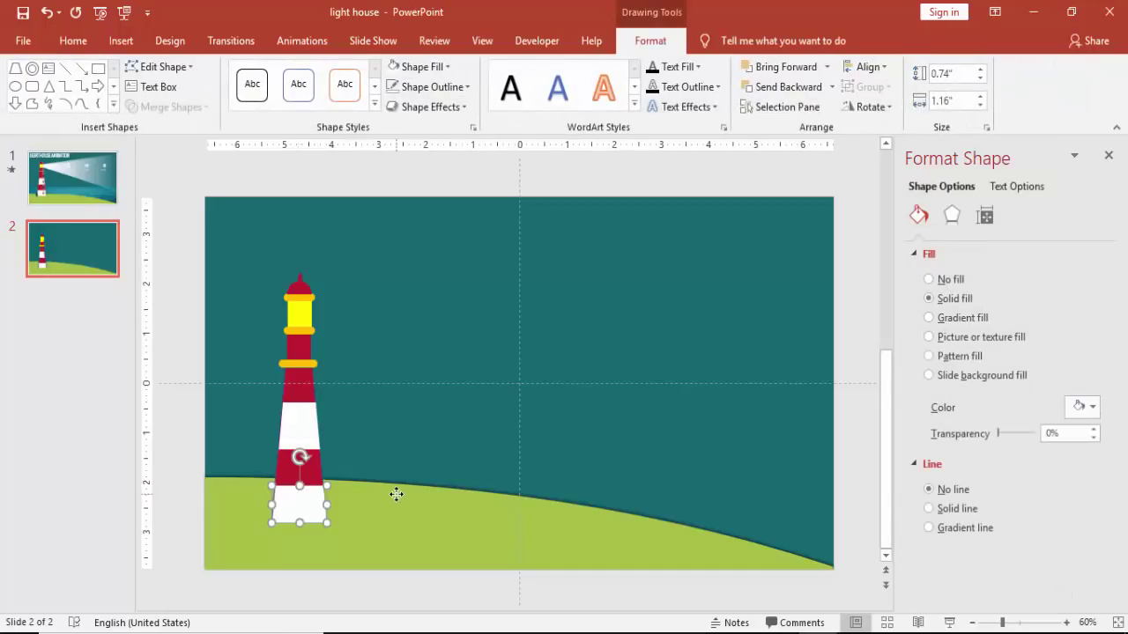
key(ctrl+Left)
key(ctrl+Right)
click(396, 475)
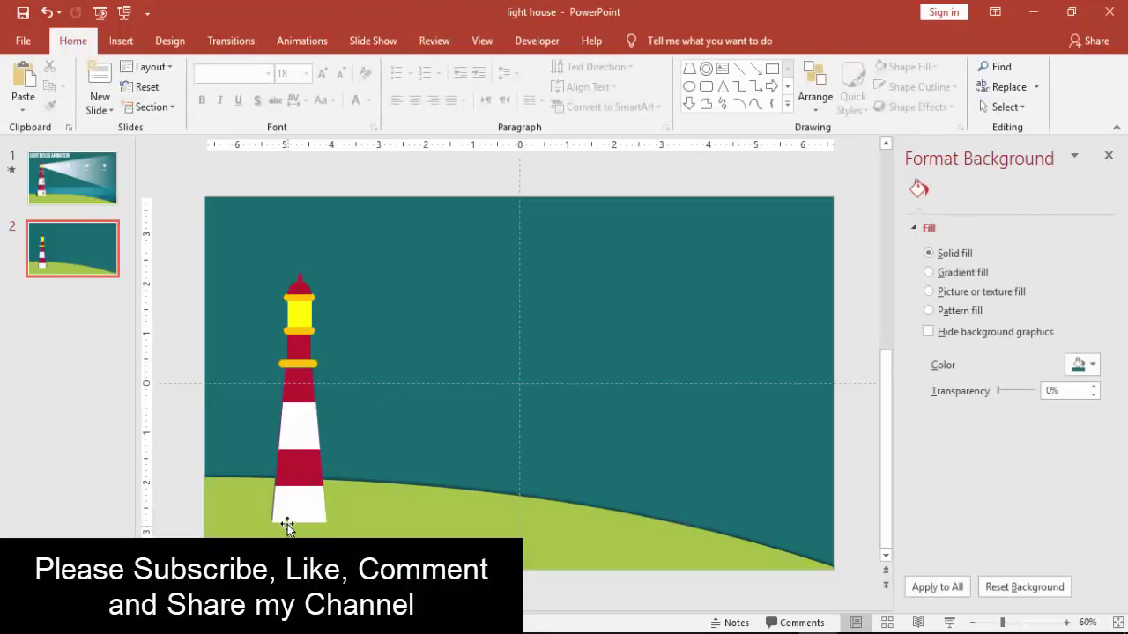
Remove the outline from the red tapered tower shape behind the white bands.
click(286, 503)
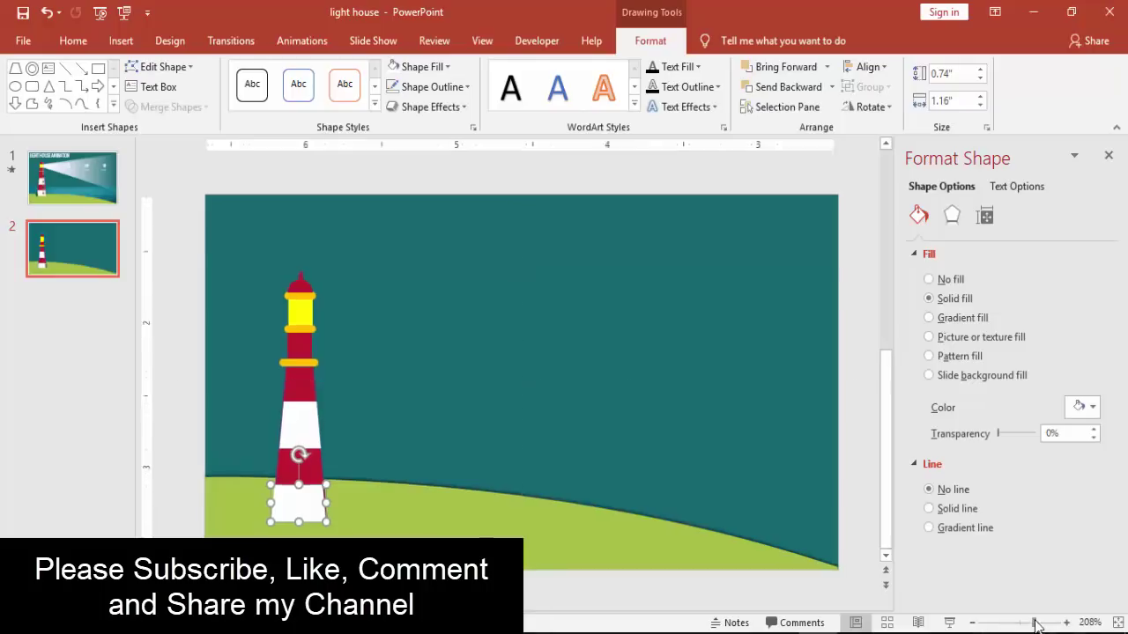
ctrl+scroll(368, 529, up, 5)
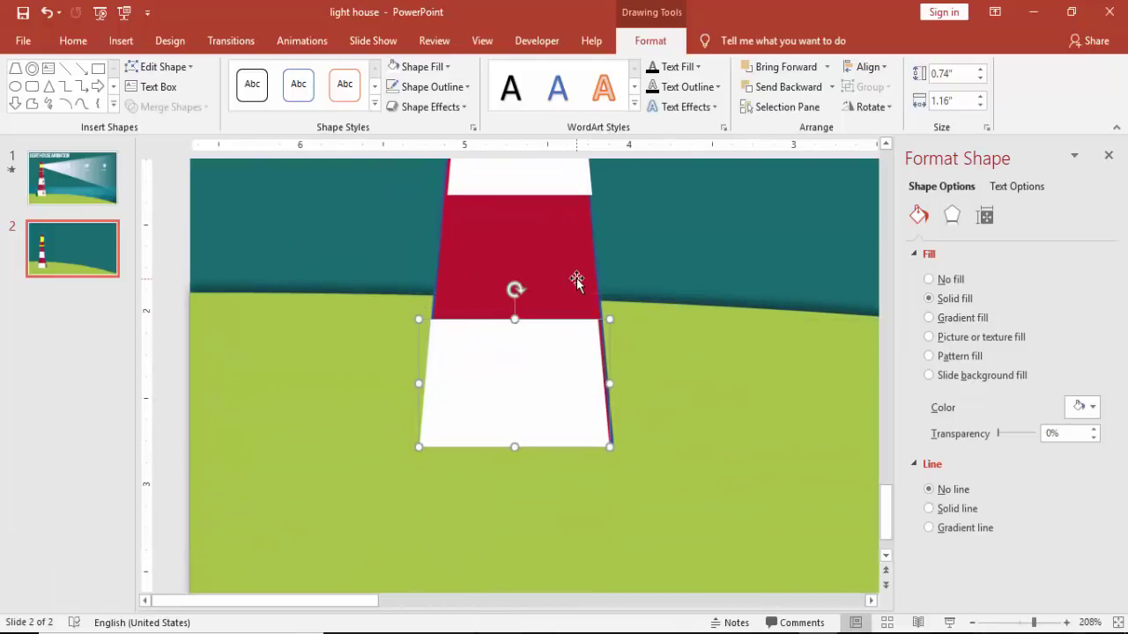
click(578, 238)
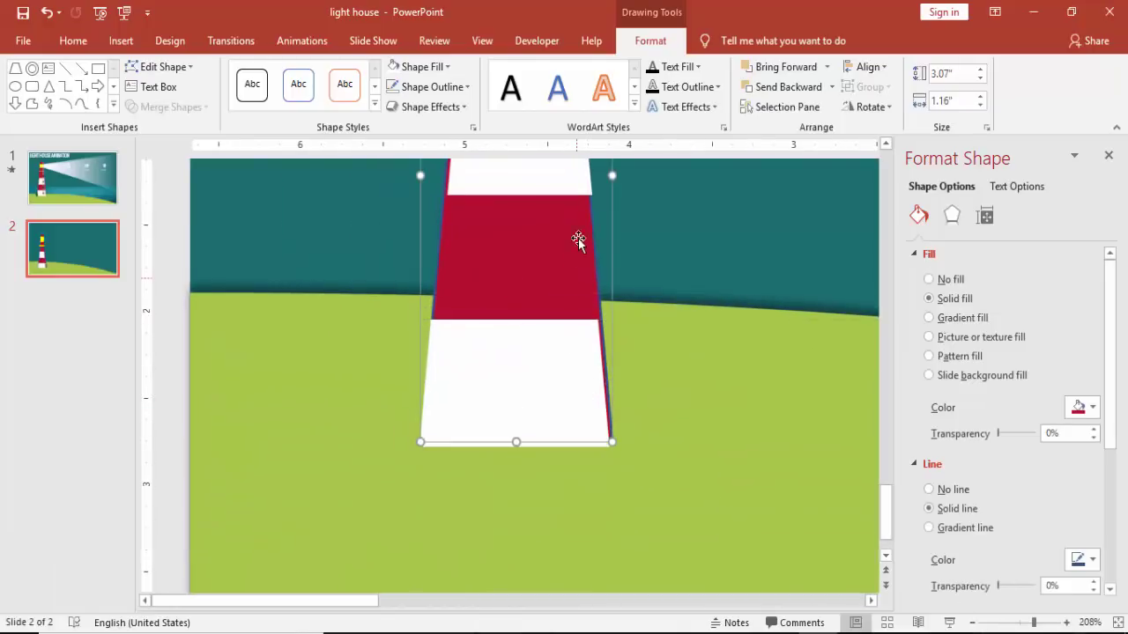
click(443, 87)
click(448, 275)
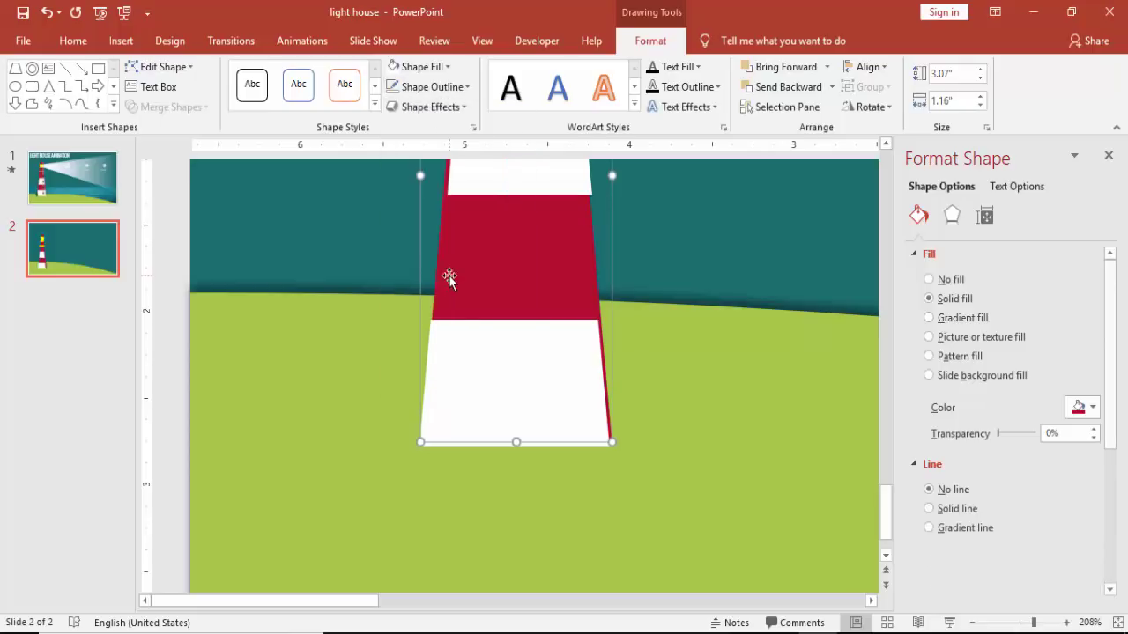
Align the bottom and middle white bands with the tower's sloping edges and base.
click(520, 390)
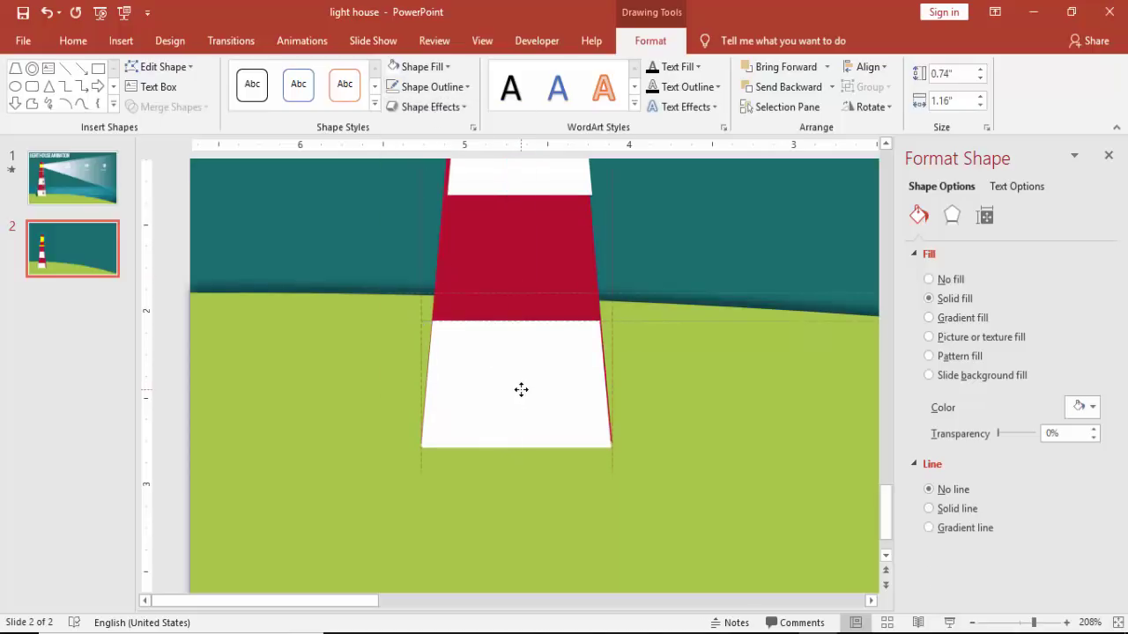
drag(520, 389, 521, 382)
key(ctrl+z)
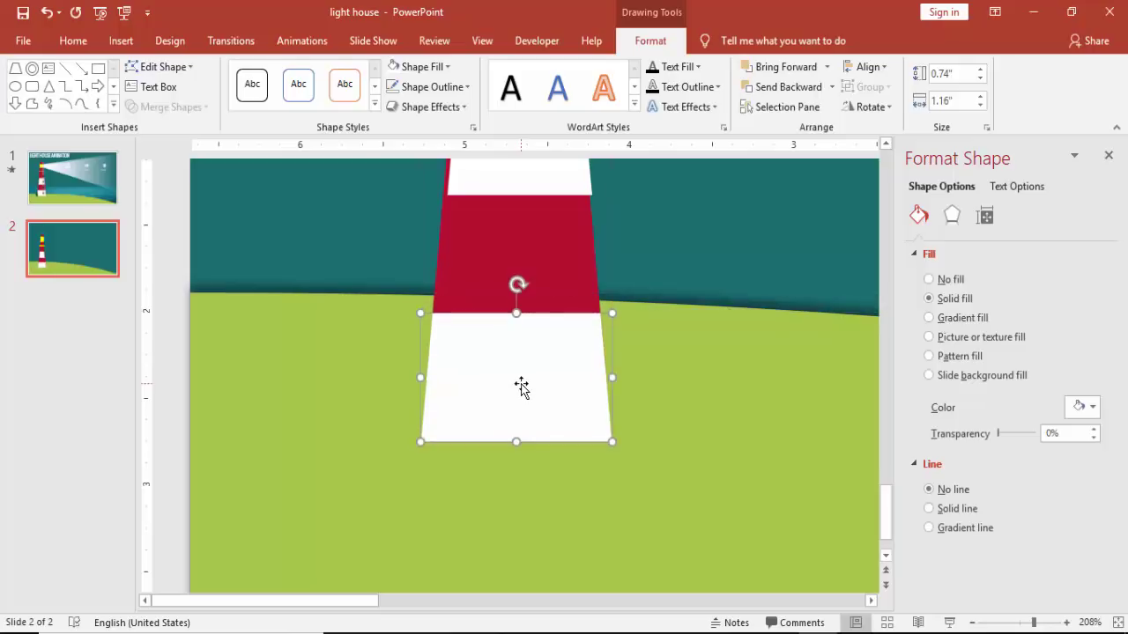
scroll(616, 268, up, 3)
click(546, 244)
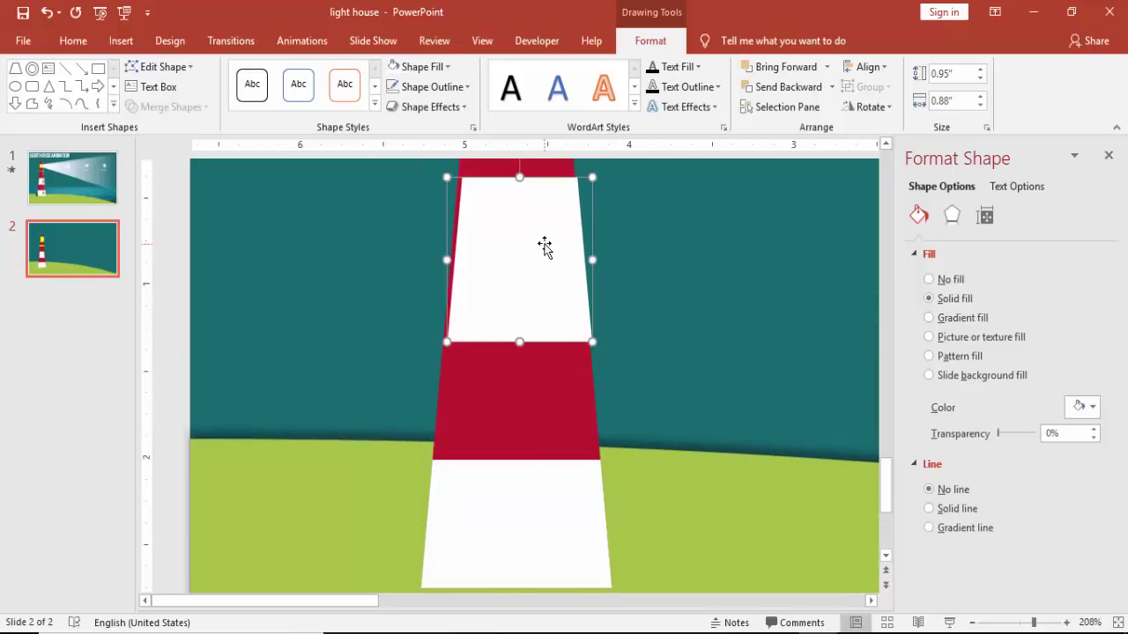
drag(553, 255, 551, 255)
click(627, 249)
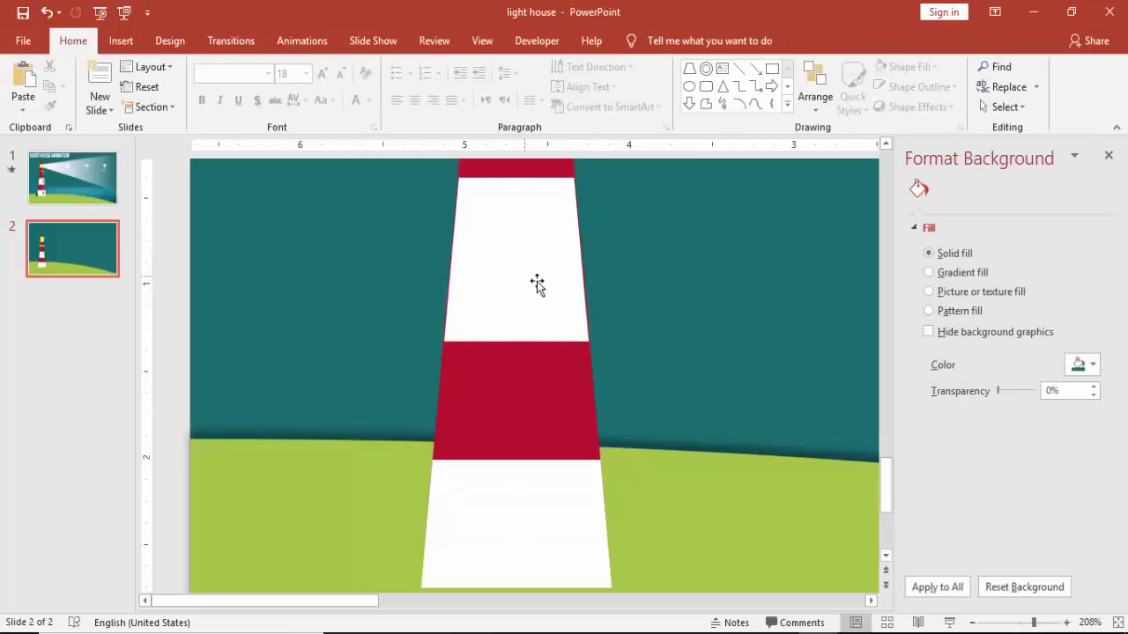
Nudge the uppermost orange cap slightly to the right to centre it between the dome and the yellow lamp.
click(975, 623)
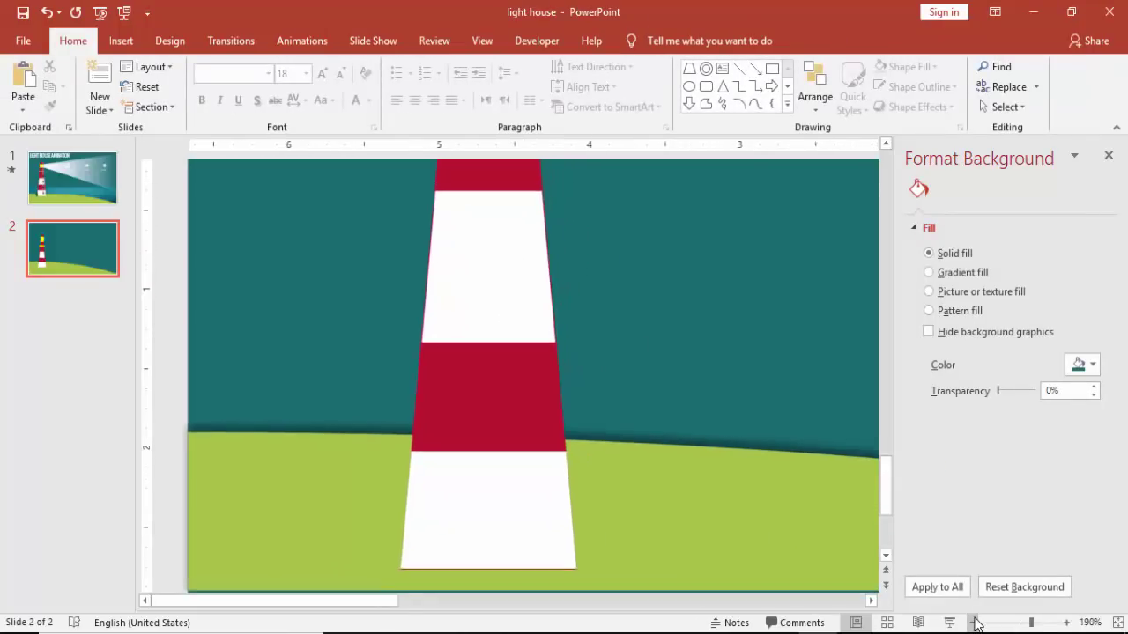
click(974, 623)
click(974, 623)
click(974, 623)
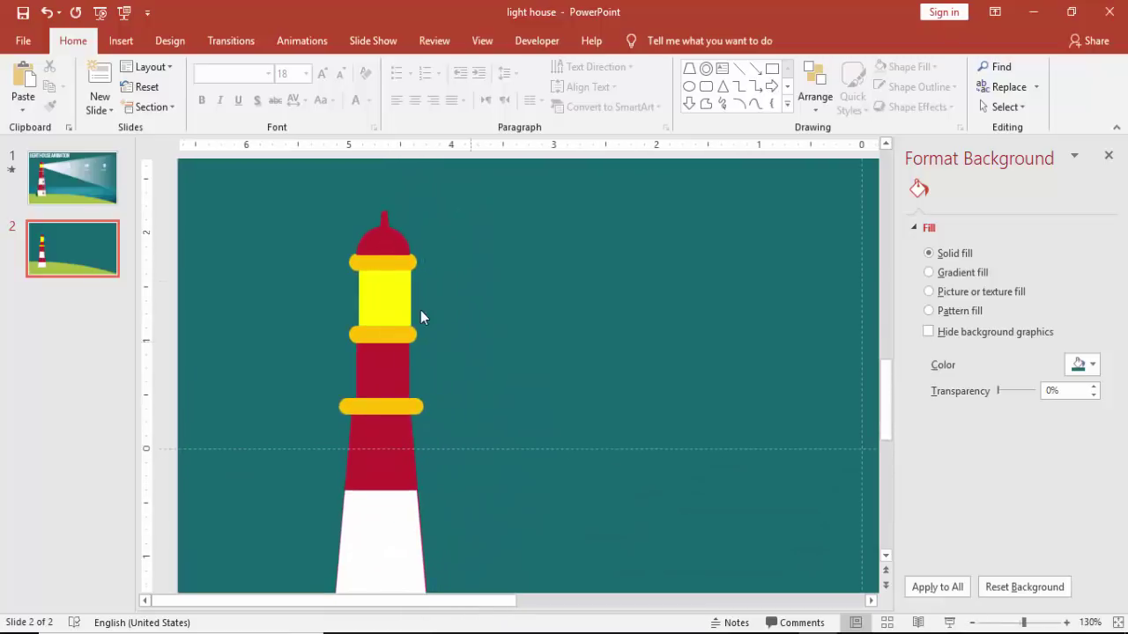
click(387, 262)
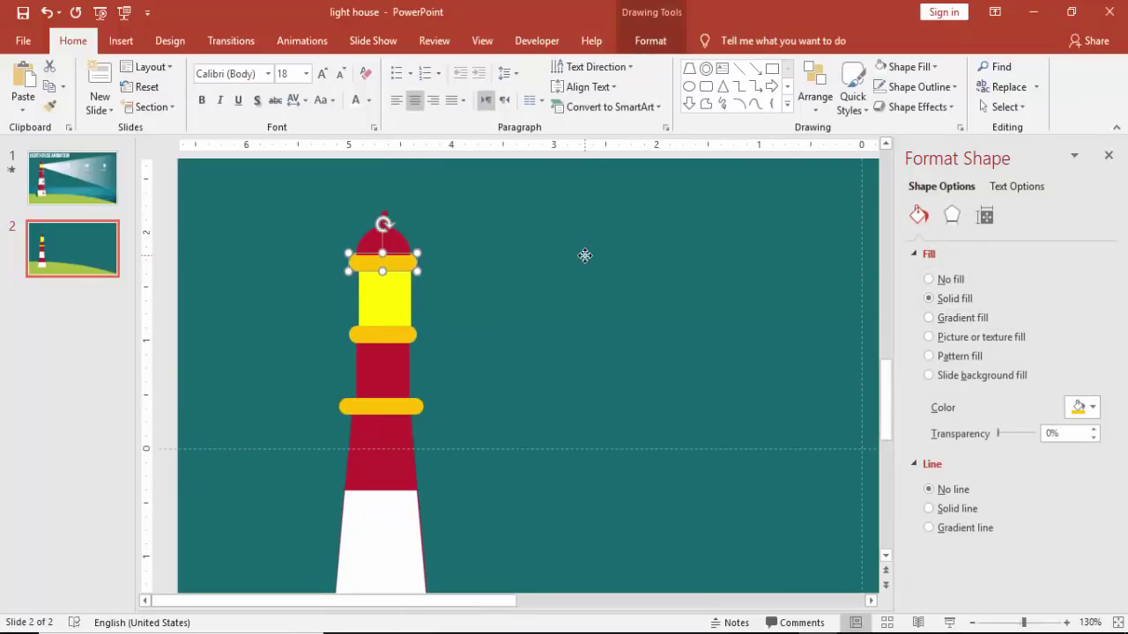
key(Right)
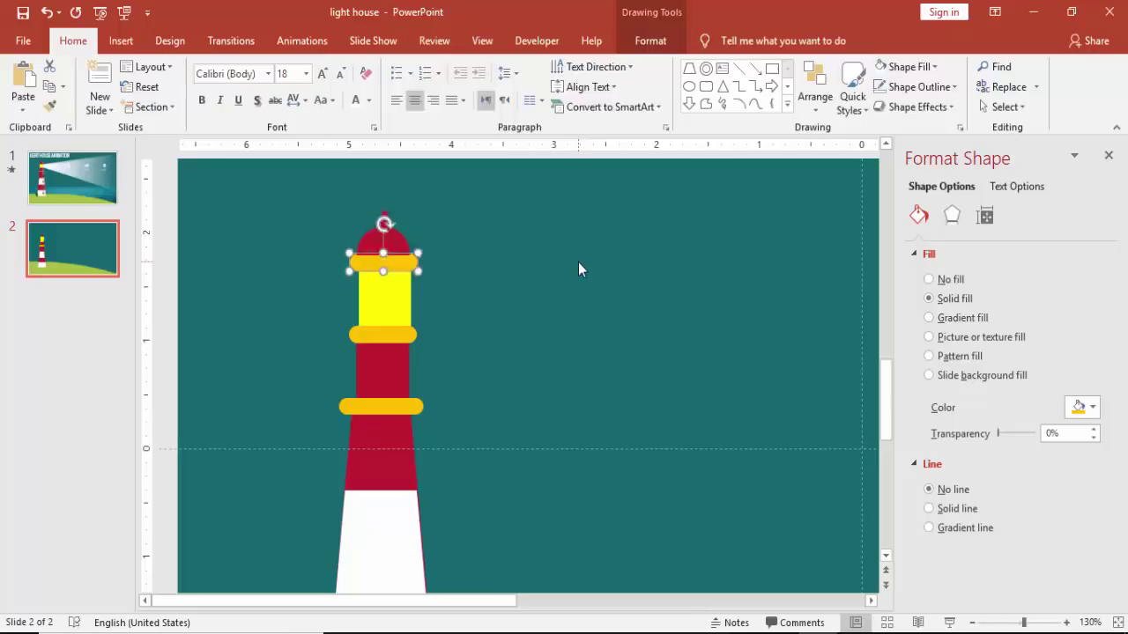
click(522, 259)
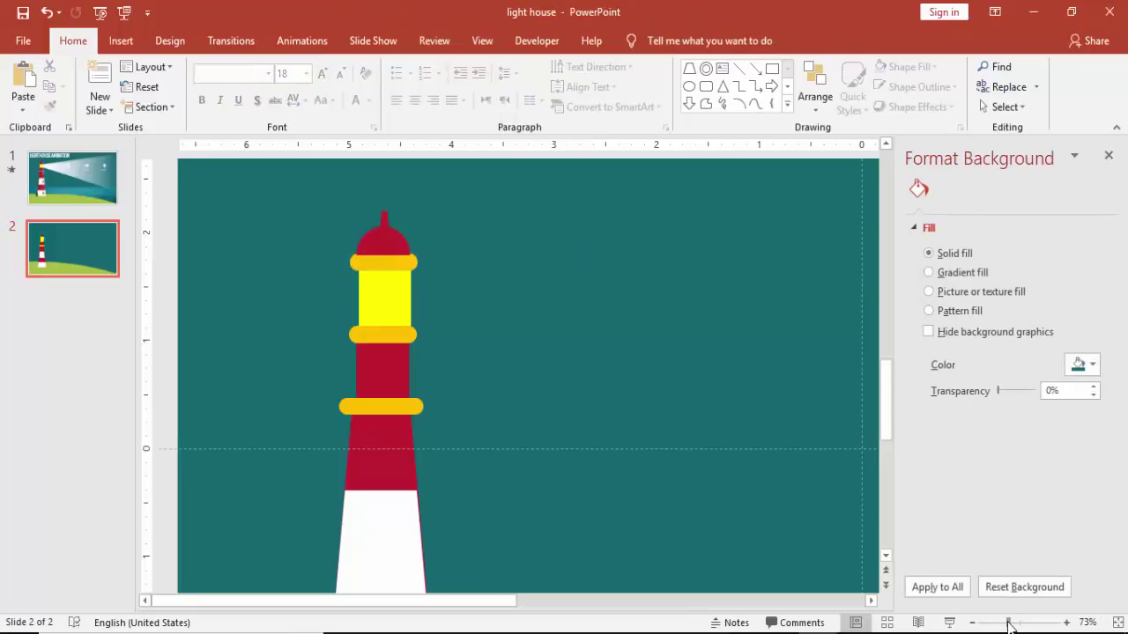
Select all parts of the lighthouse and duplicate them to the right of the original.
drag(1009, 623, 999, 623)
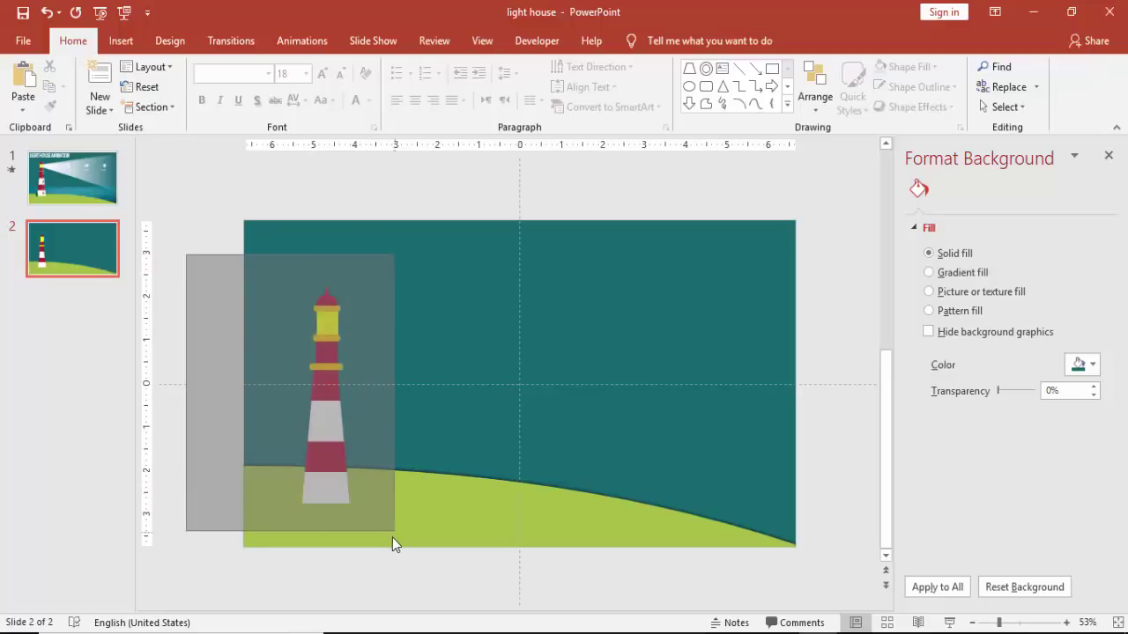
drag(393, 540, 391, 540)
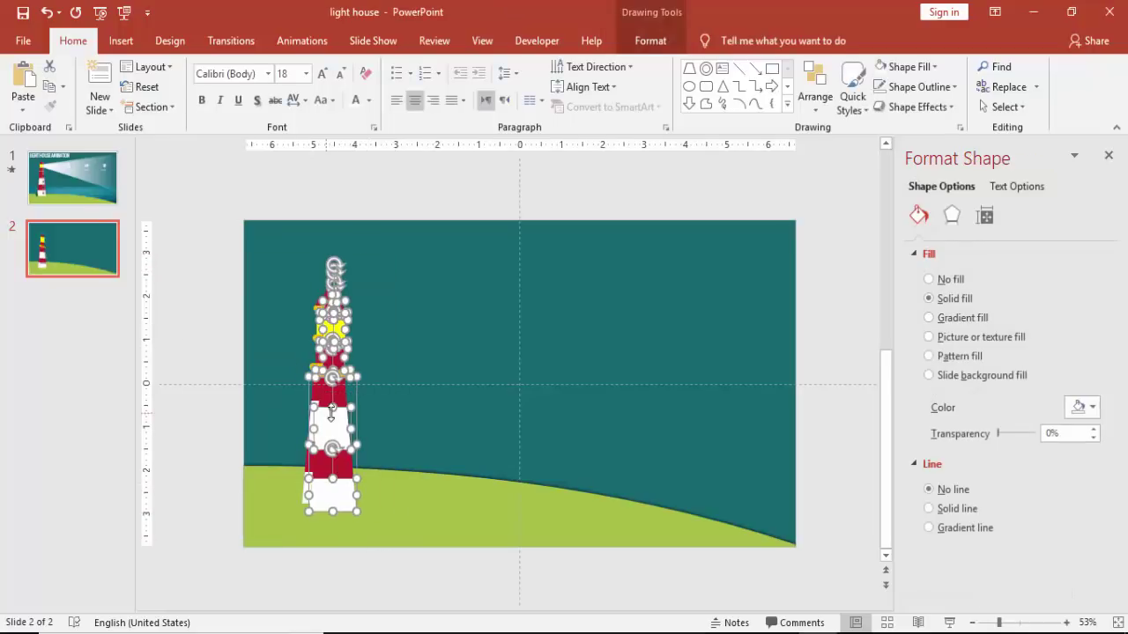
drag(331, 427, 451, 421)
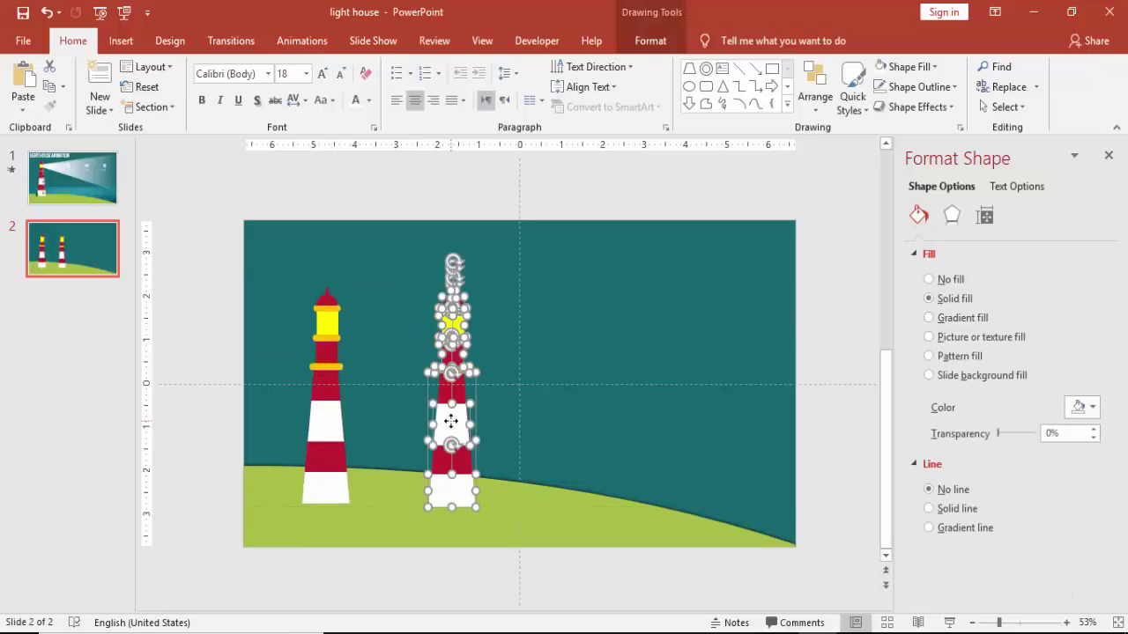
Unite the duplicate's parts into one silhouette with Union and centre it on the slide's vertical guide.
click(656, 41)
click(195, 108)
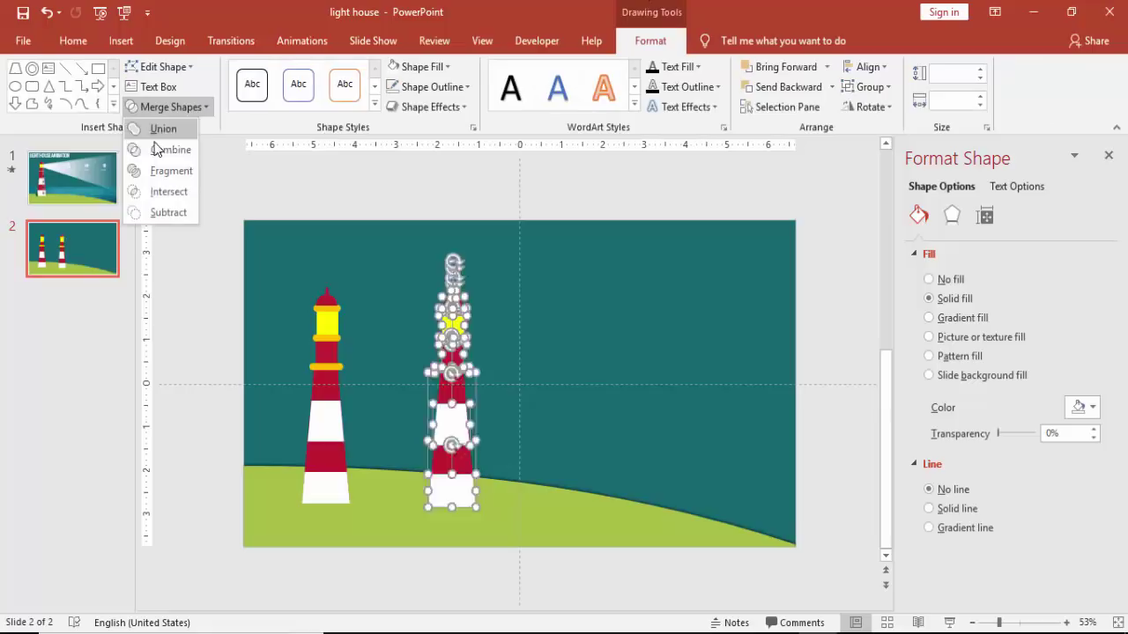
click(163, 129)
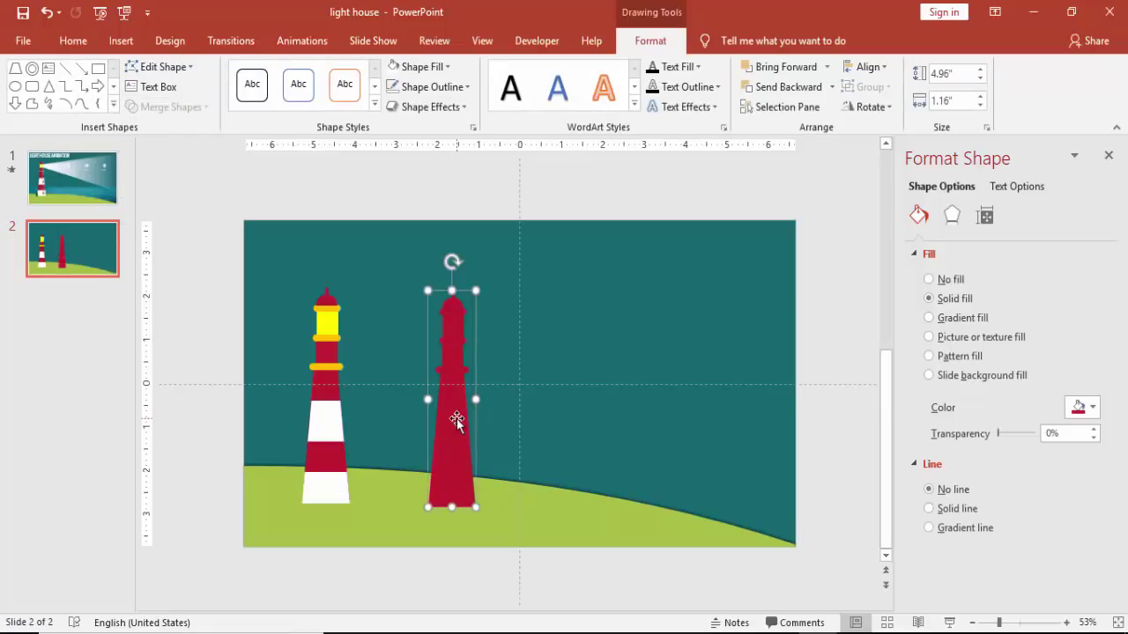
drag(456, 423, 524, 420)
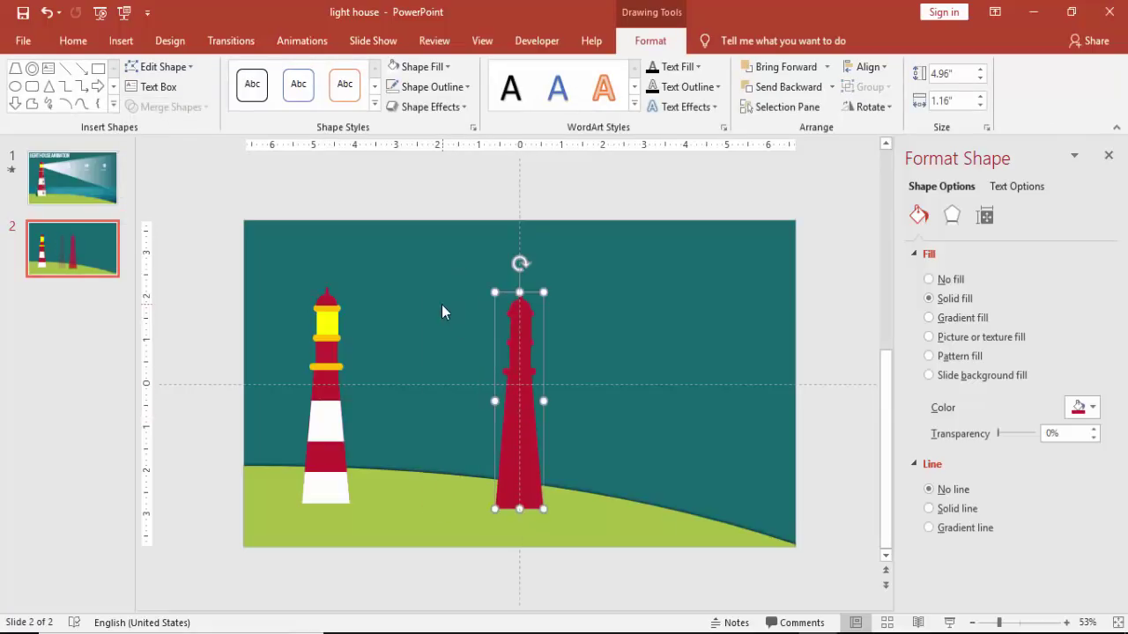
Draw a rectangle about 6.94 by 2.11 inches covering the silhouette's left half up to the vertical guide.
click(445, 305)
click(121, 41)
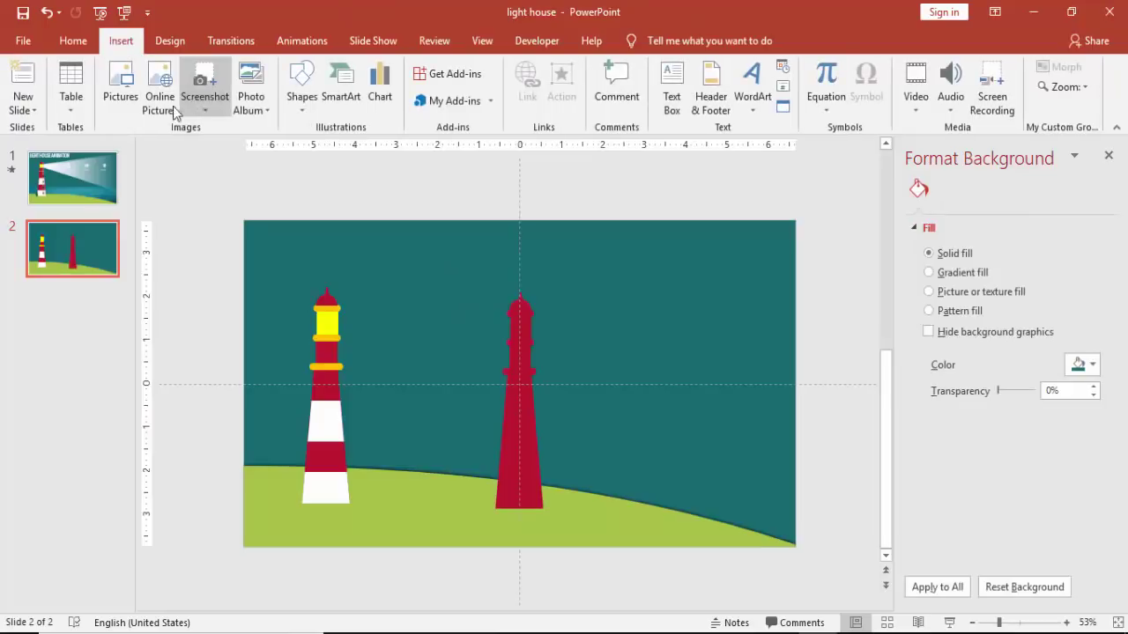
click(302, 88)
click(377, 146)
drag(433, 246, 521, 546)
Subtract the rectangle from the lighthouse silhouette to keep only its right half.
click(532, 440)
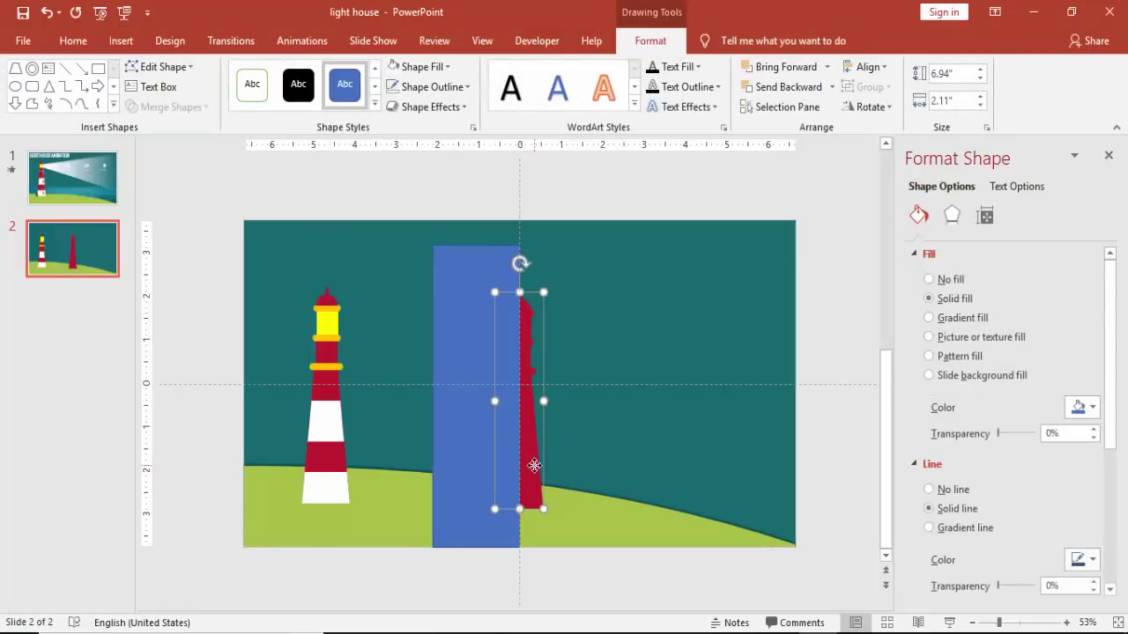
shift+click(459, 336)
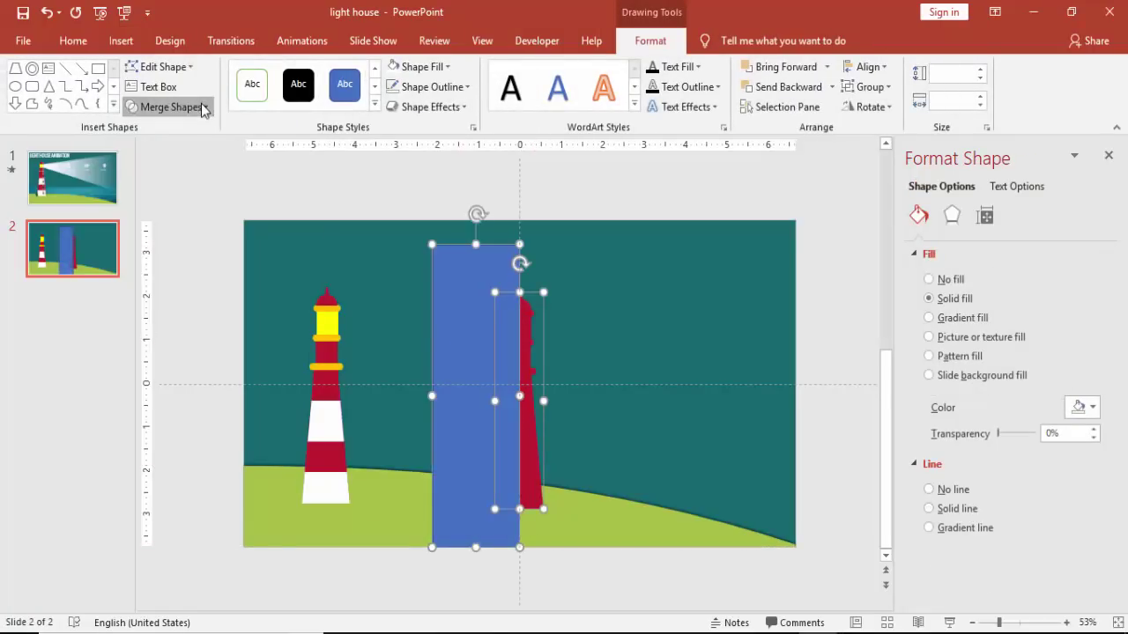
click(198, 108)
click(178, 206)
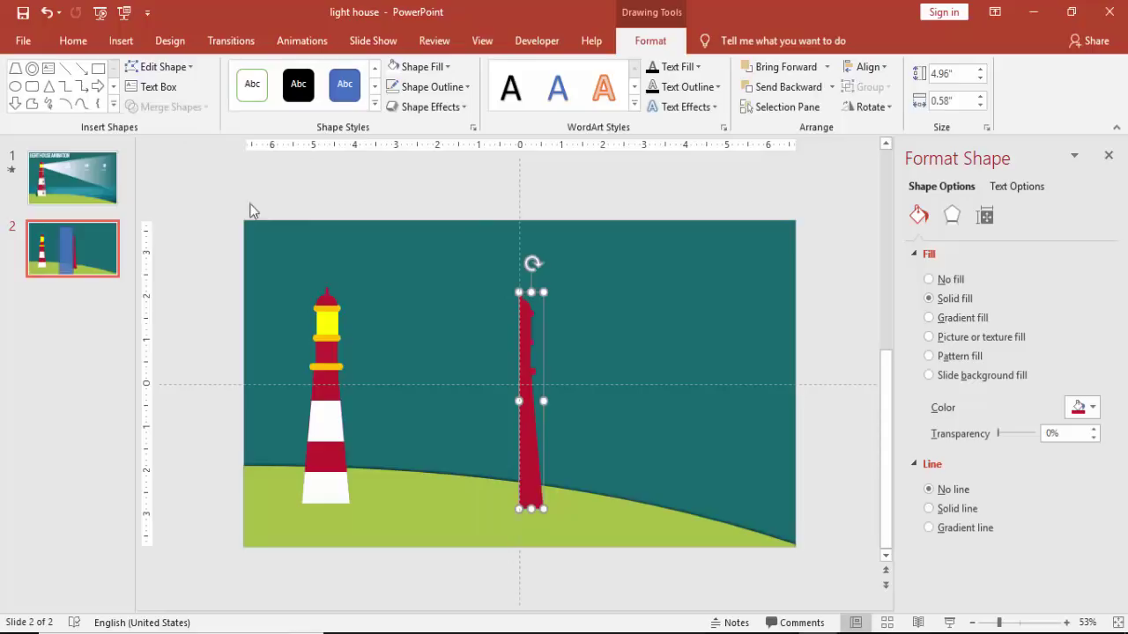
Fill the half silhouette with light gray and set its transparency to 73%.
click(1092, 407)
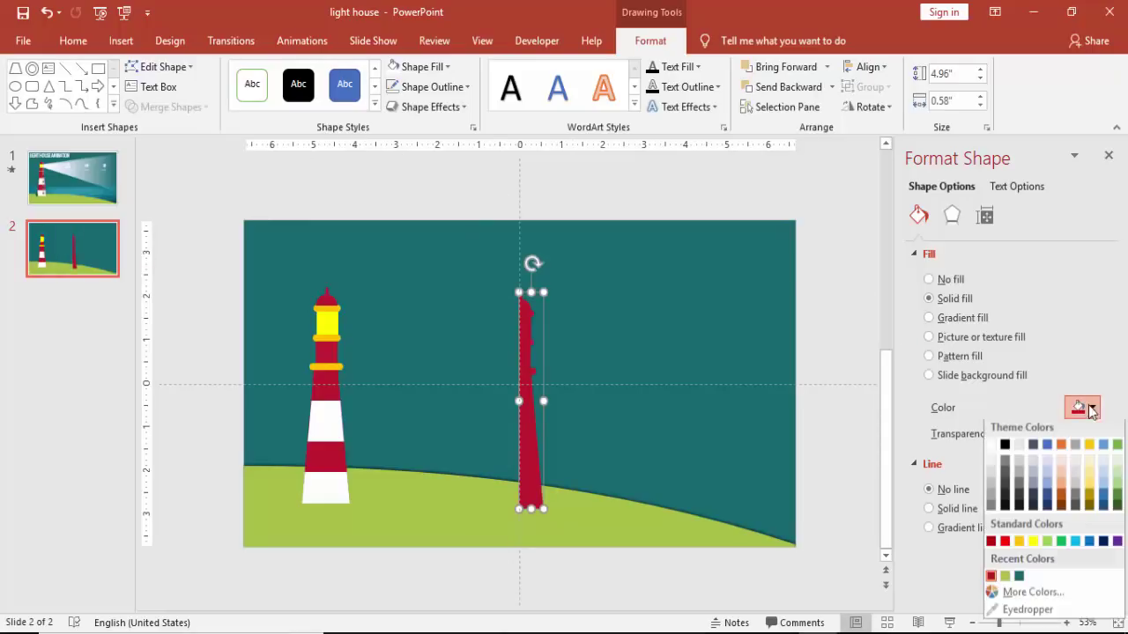
click(992, 477)
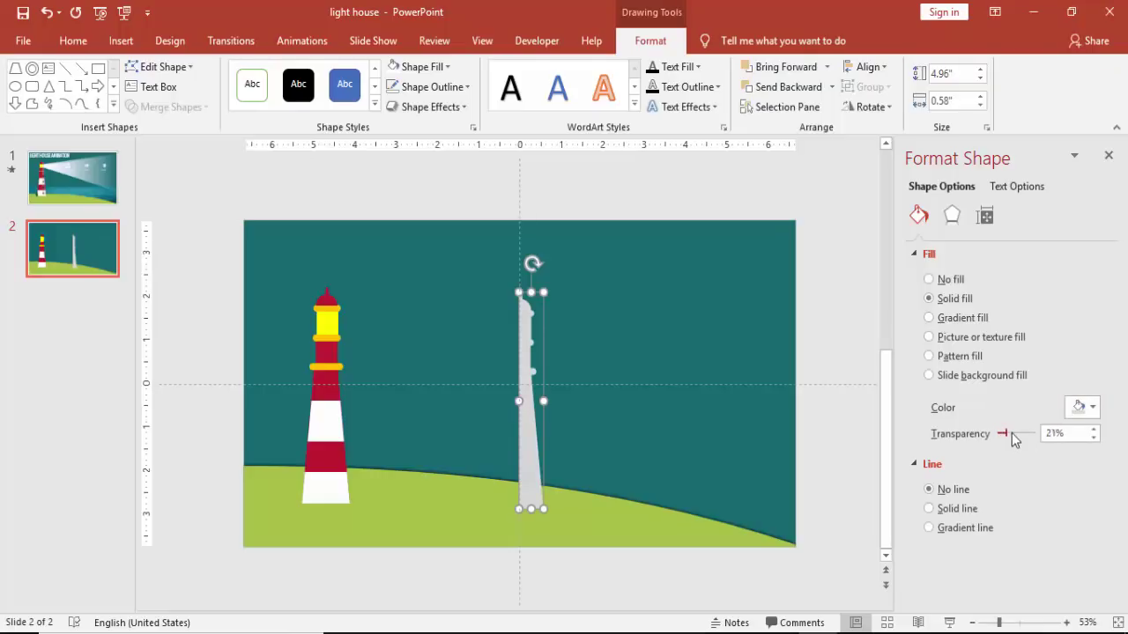
drag(1012, 432, 1028, 438)
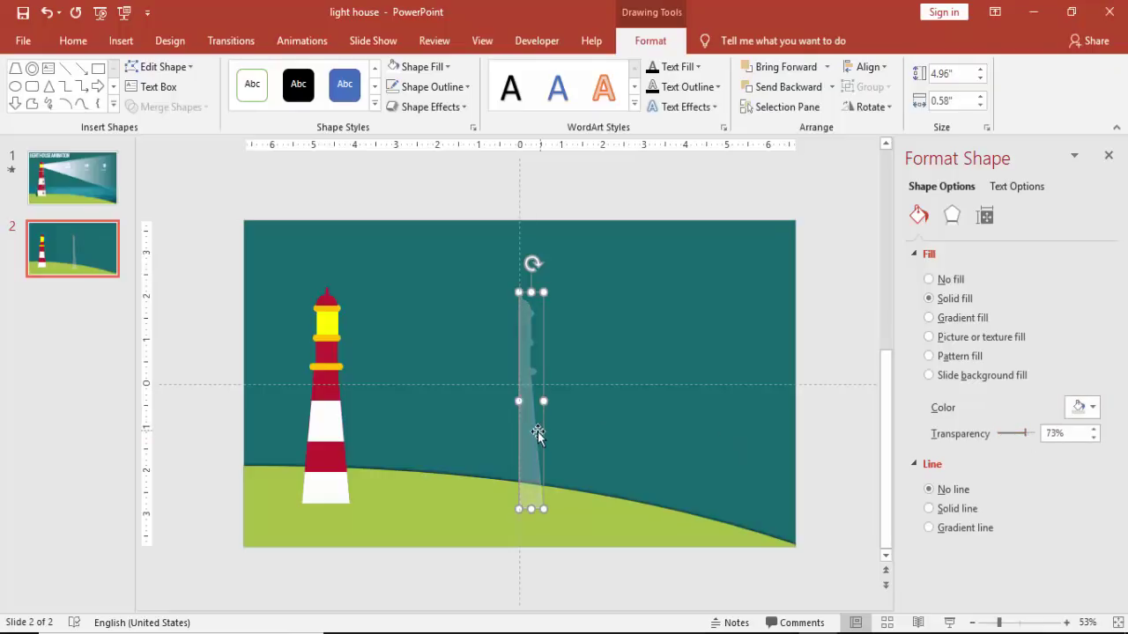
Place the translucent half silhouette over the right half of the striped lighthouse and nudge it up into alignment.
drag(517, 435, 330, 433)
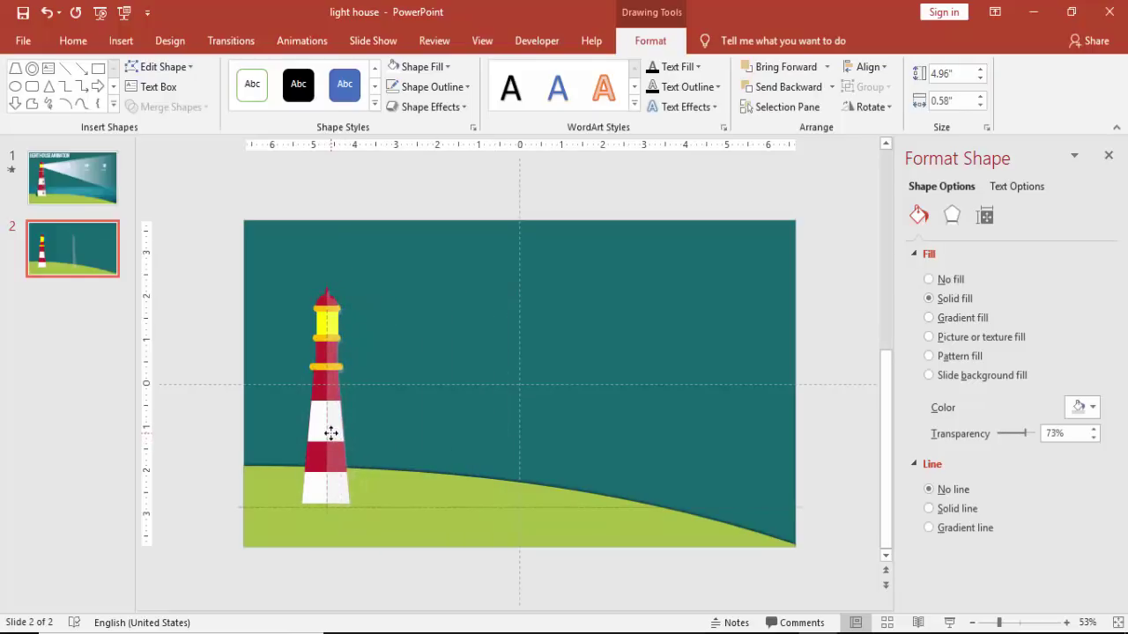
click(414, 212)
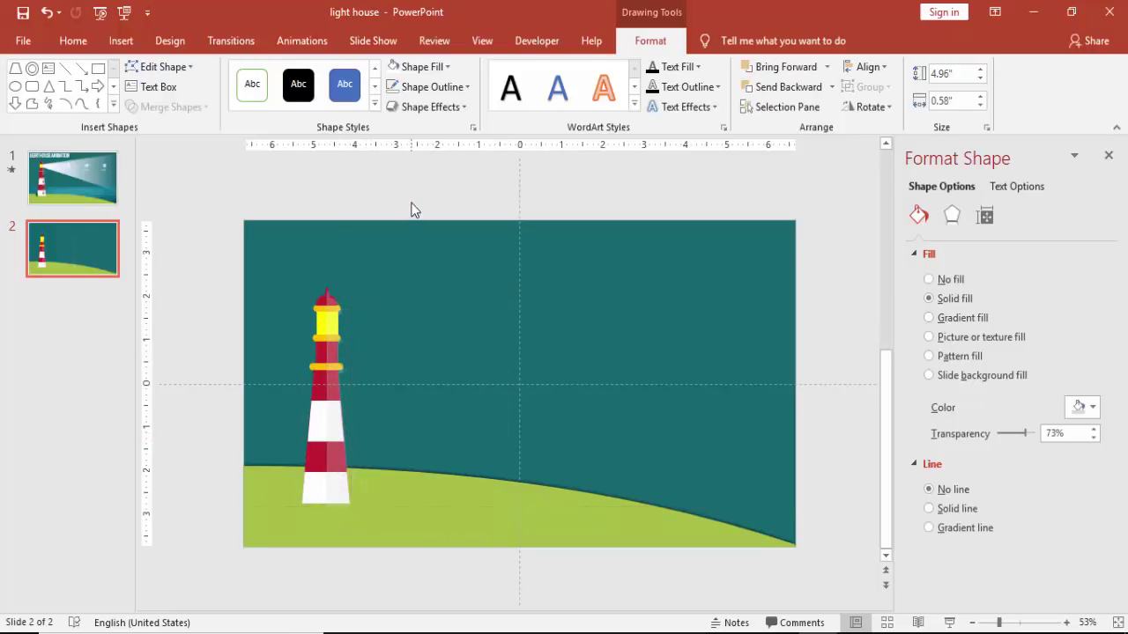
click(330, 438)
key(Up)
key(Up)
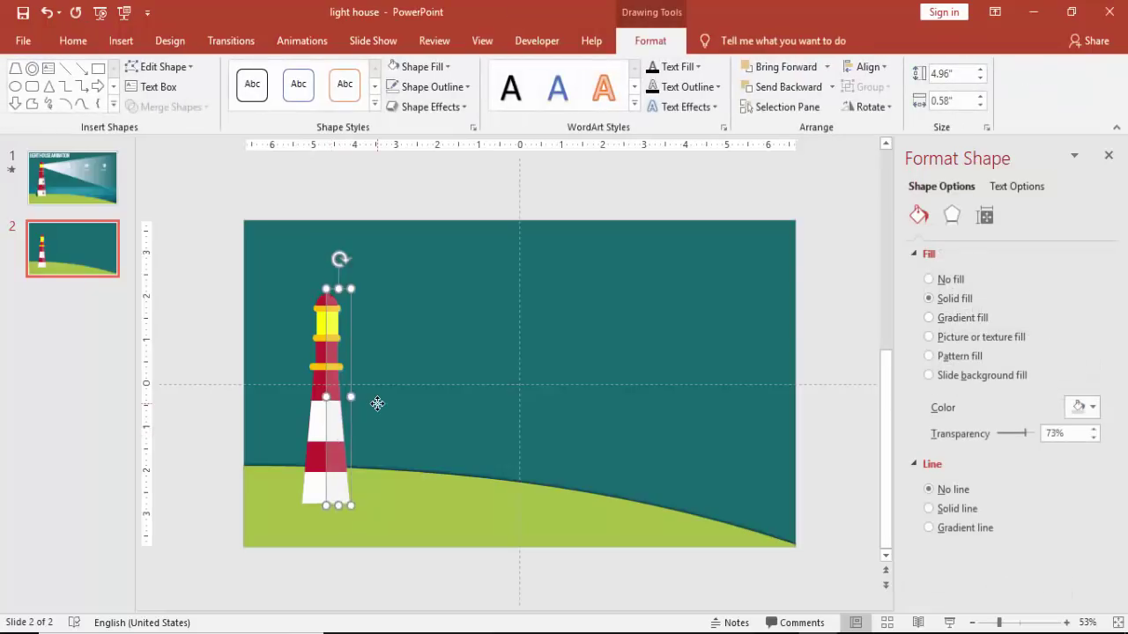
Nudge the translucent half silhouette slightly left and up so it lines up with the right half of the striped tower.
click(383, 204)
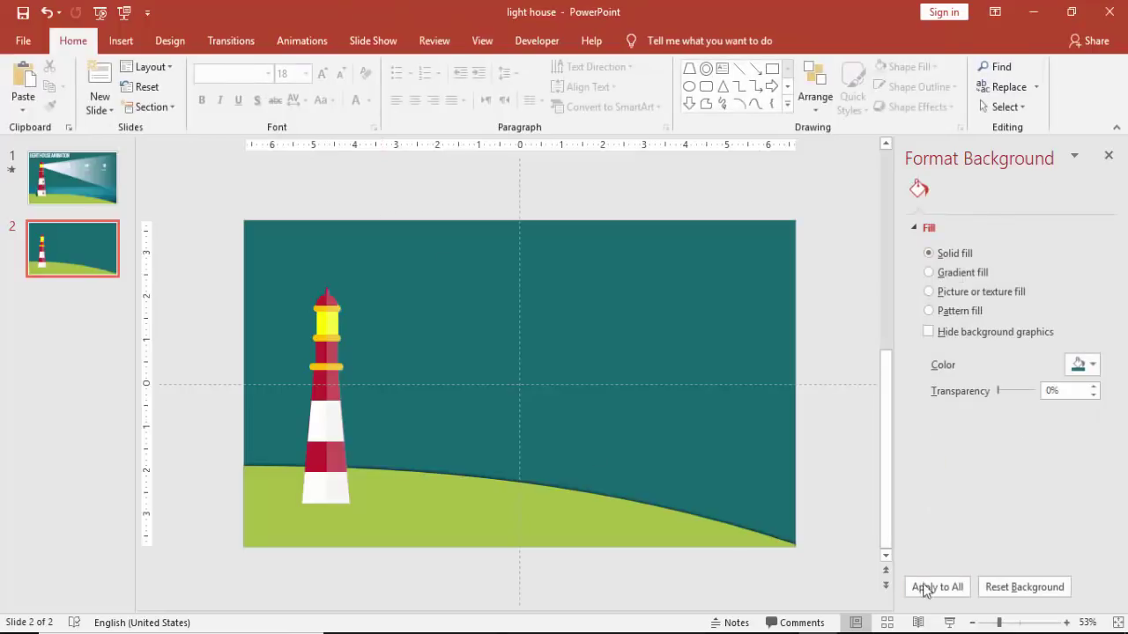
click(1017, 623)
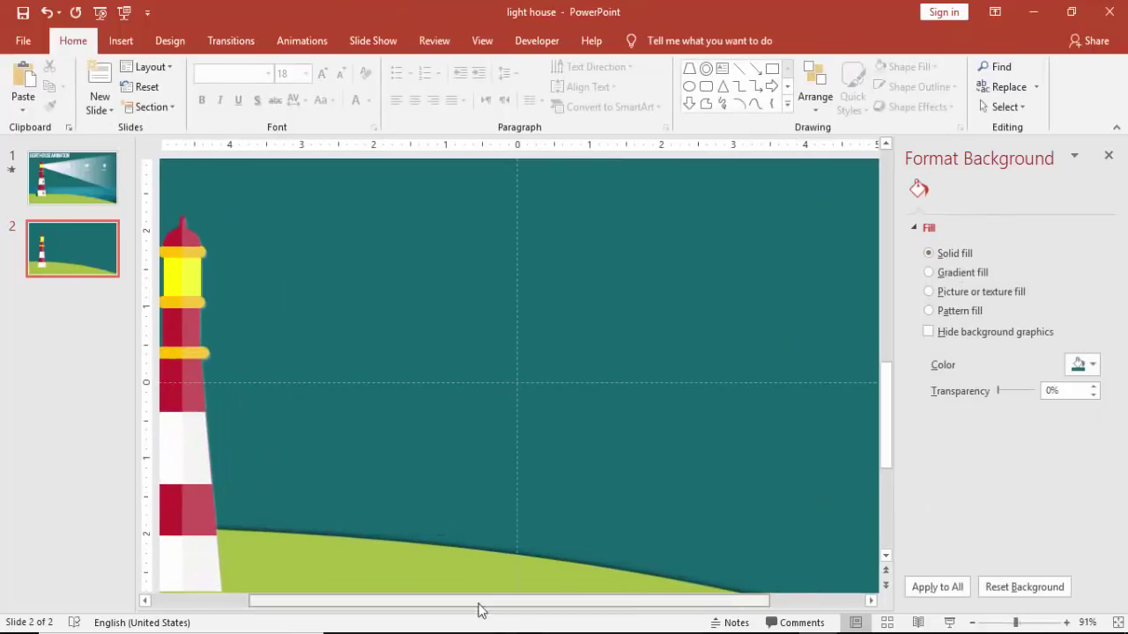
drag(479, 607, 378, 607)
click(326, 343)
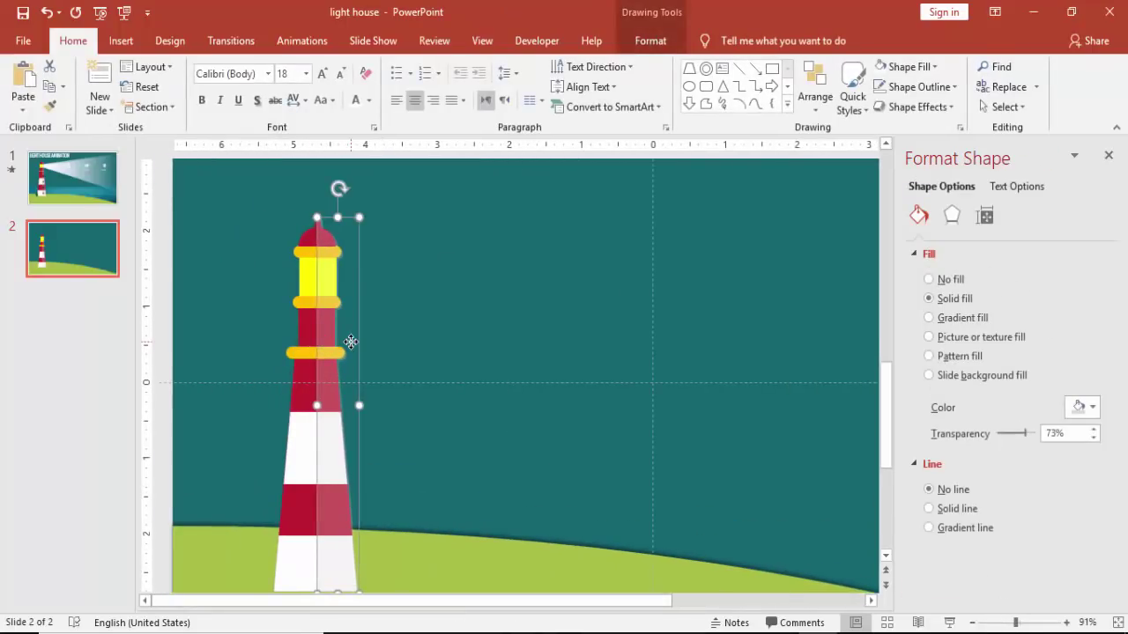
key(ctrl+Left)
key(ctrl+Up)
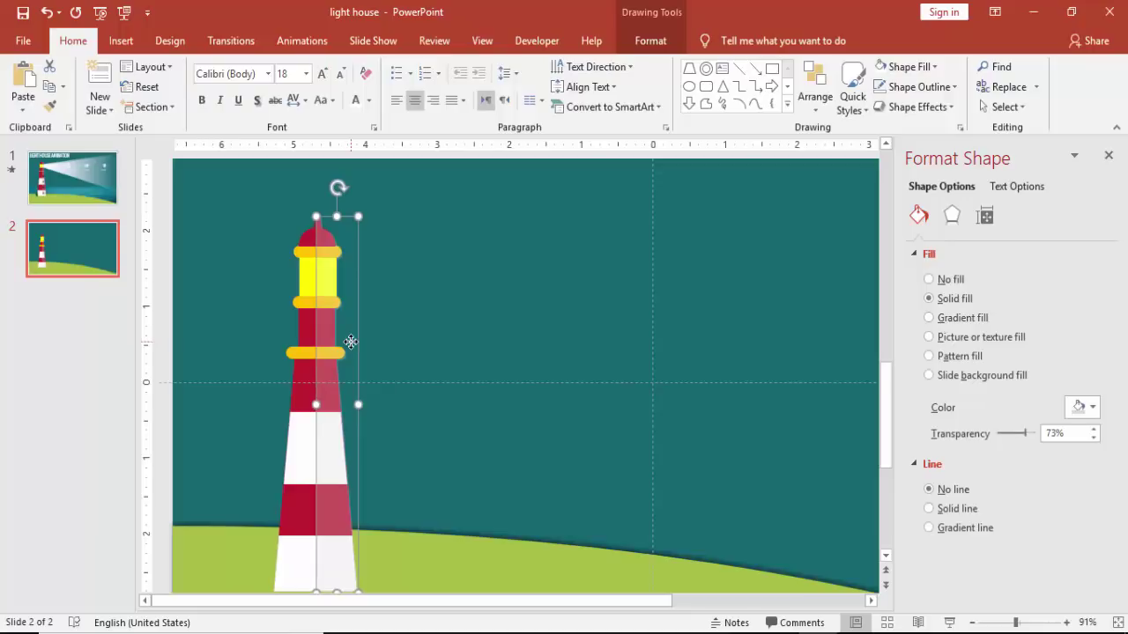
key(ctrl+Left)
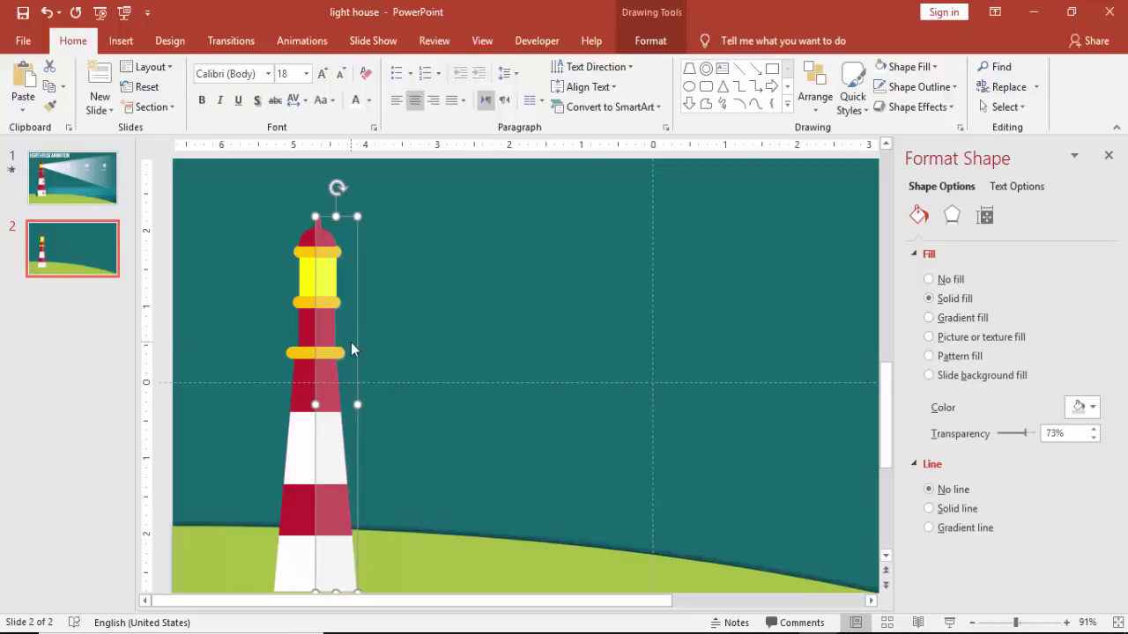
click(242, 230)
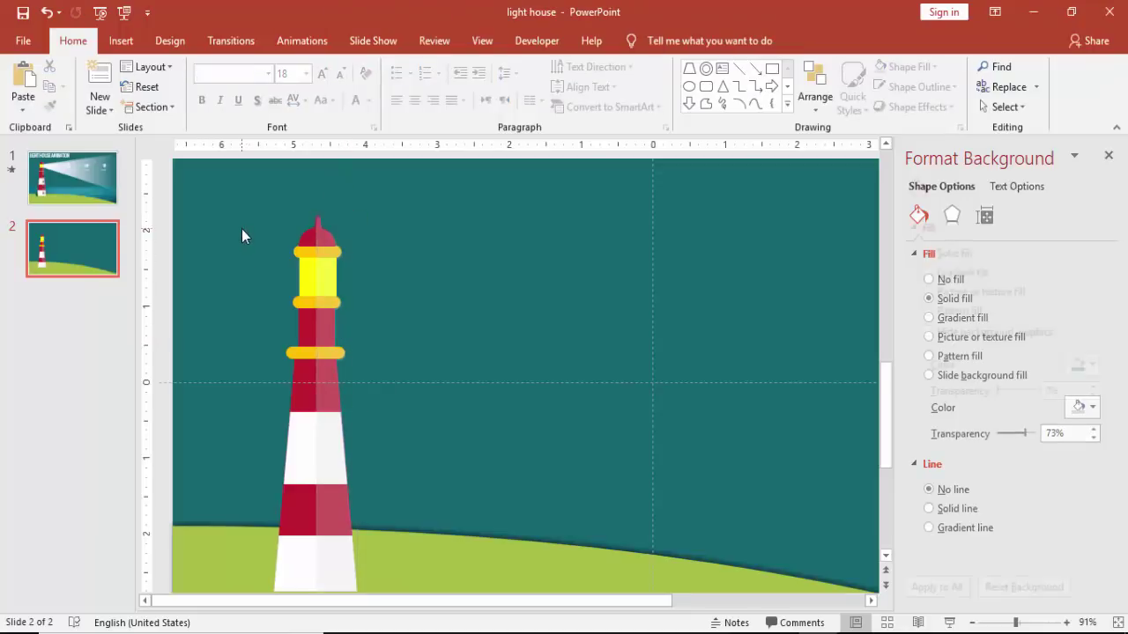
Draw a circle about 0.29 inches across to the right of the lighthouse and fill it with black.
click(121, 40)
click(302, 103)
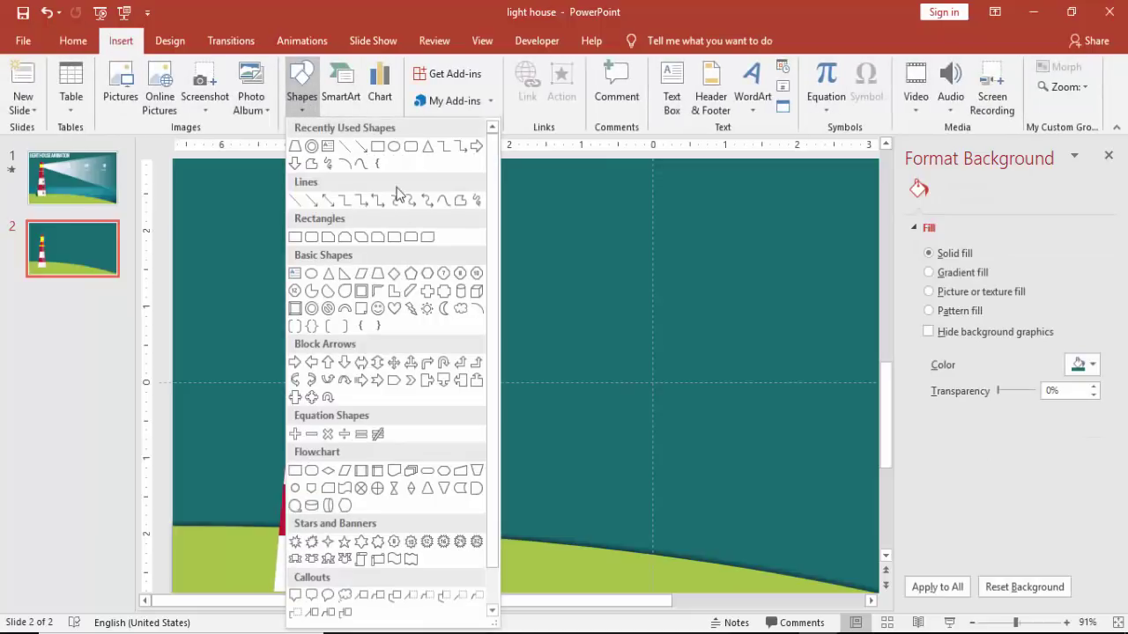
click(311, 273)
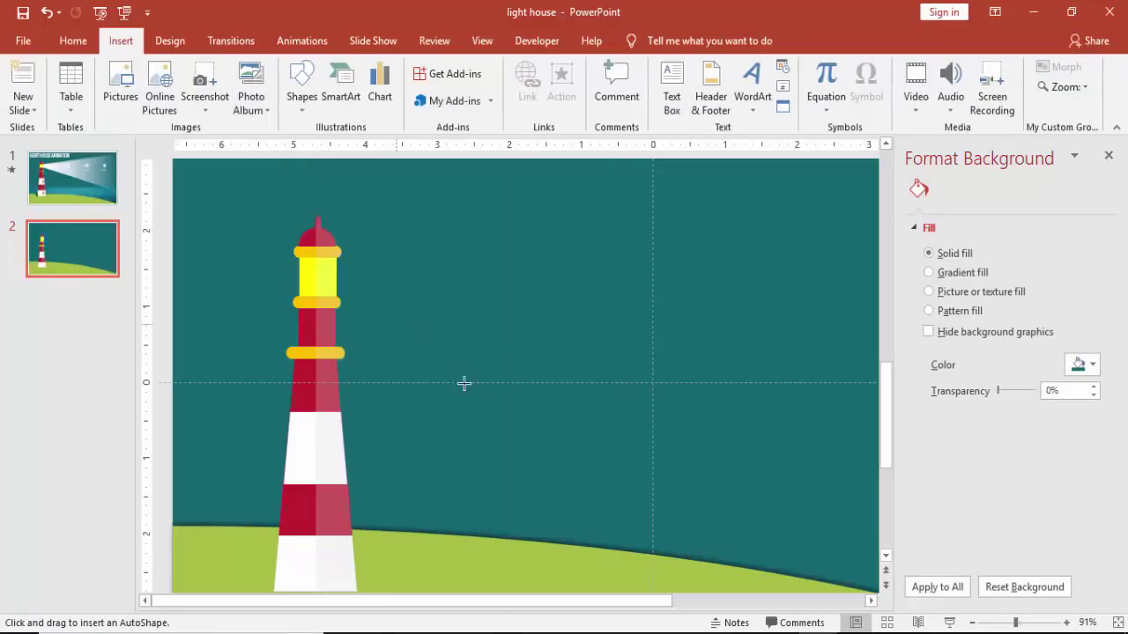
drag(471, 448, 545, 523)
drag(471, 448, 521, 500)
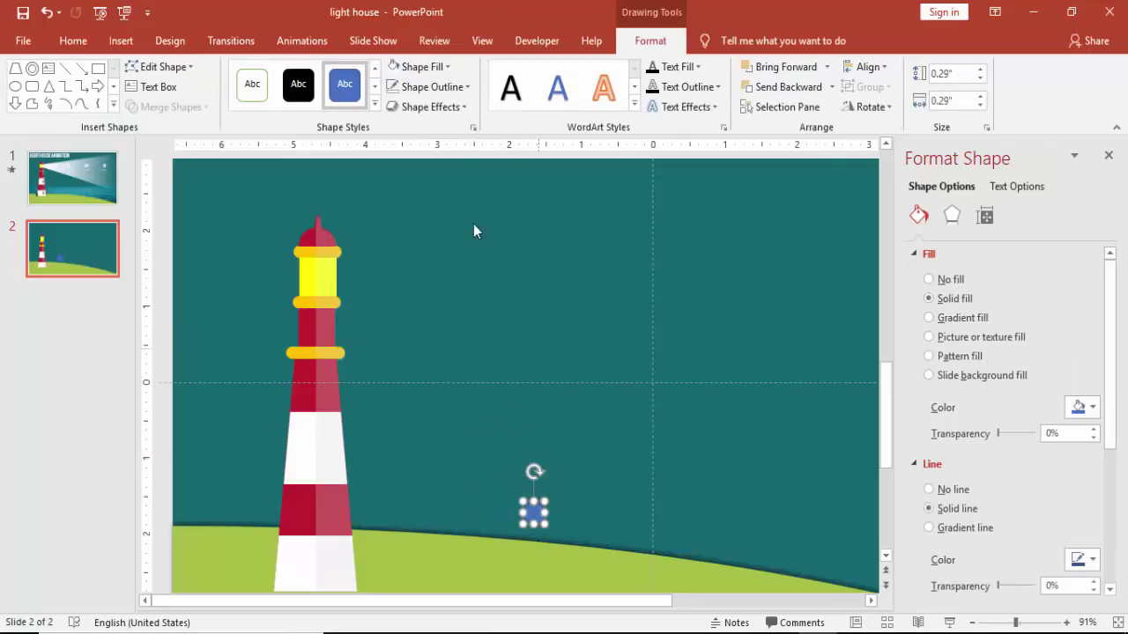
click(420, 67)
click(407, 106)
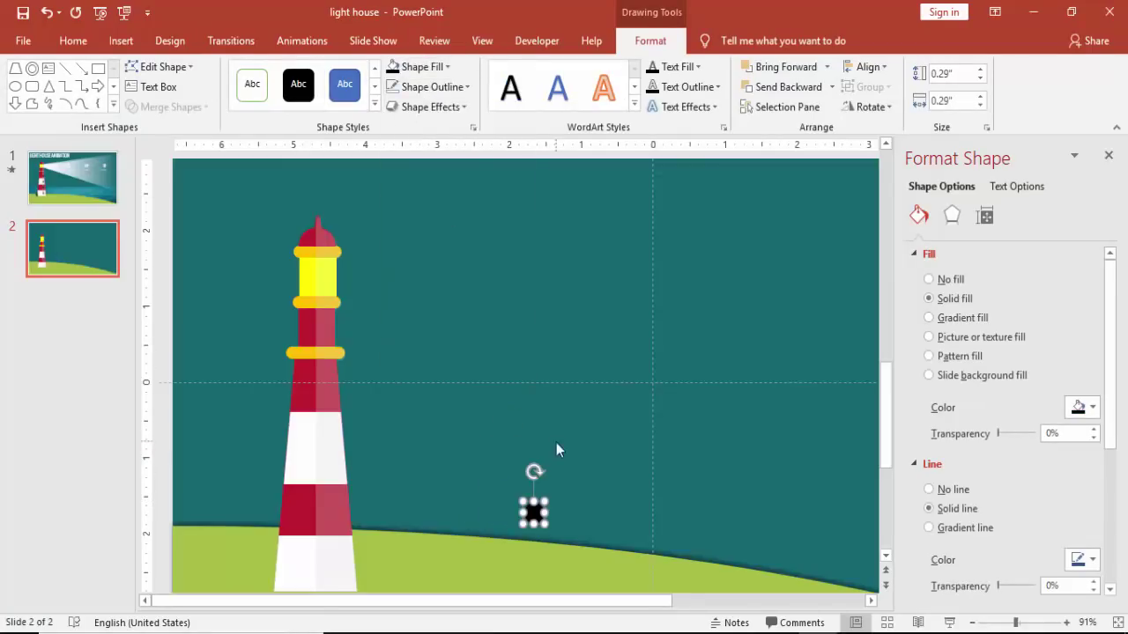
Shrink the black circle to 0.19 inches, place it on the lowest white stripe and duplicate it upward into a column of four windows.
drag(534, 511, 336, 561)
key(ctrl+d)
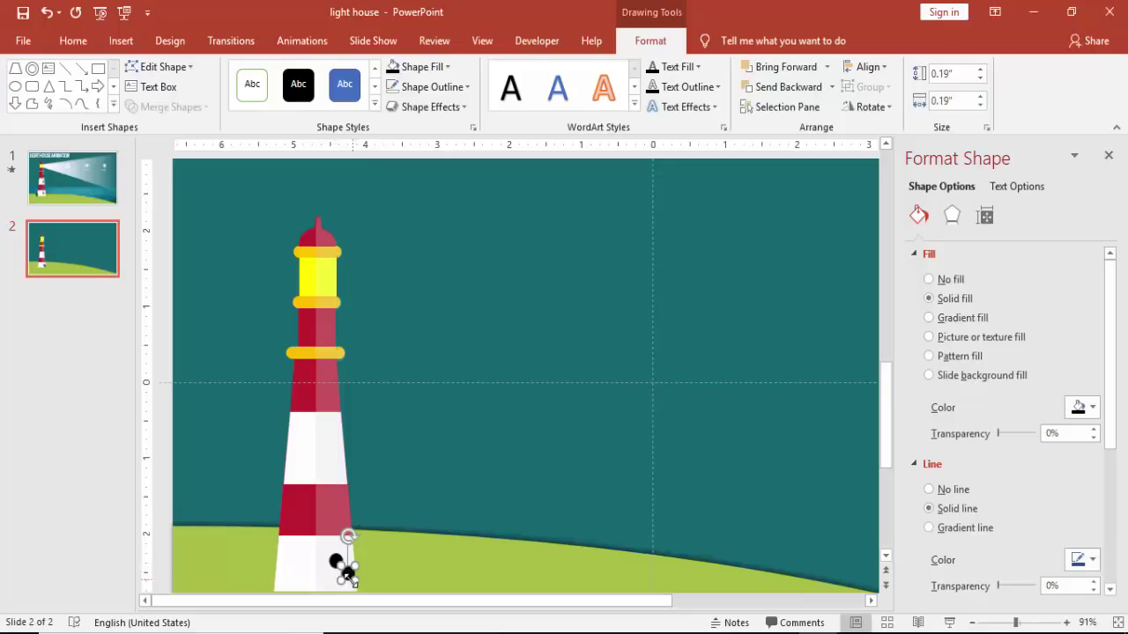
key(Delete)
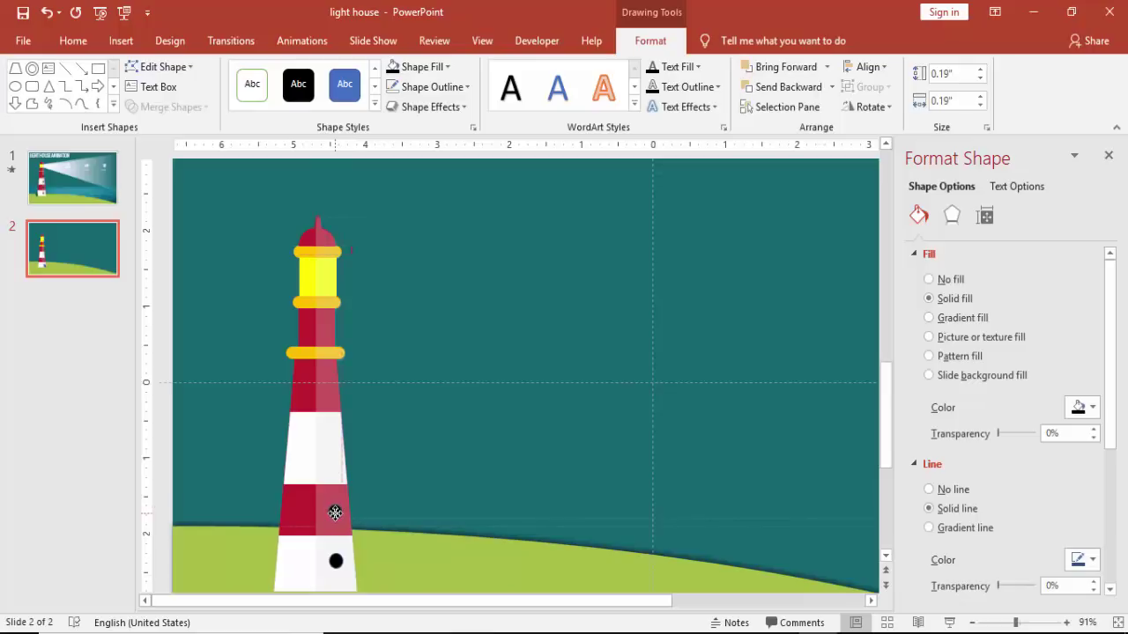
drag(334, 512, 335, 512)
key(ctrl+d)
key(ctrl+d)
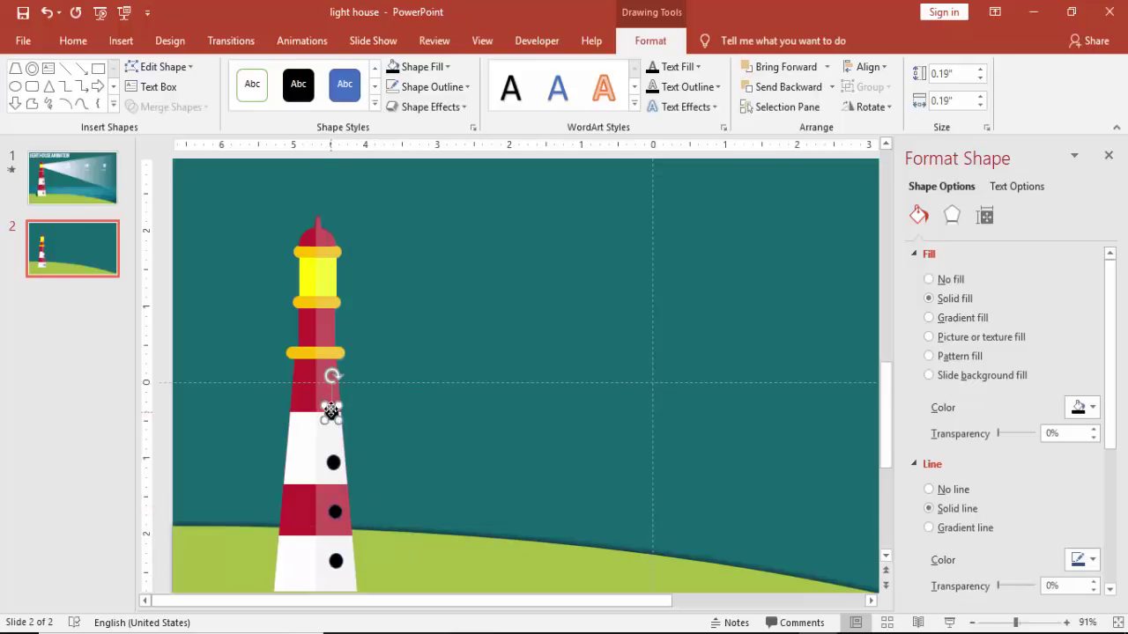
Reposition the four black circles so one sits on each of the four lowest tower stripes, just right of the center line.
drag(329, 412, 328, 395)
mouse_move(334, 467)
mouse_down()
mouse_move(329, 421)
mouse_move(330, 454)
mouse_up()
drag(335, 516, 327, 514)
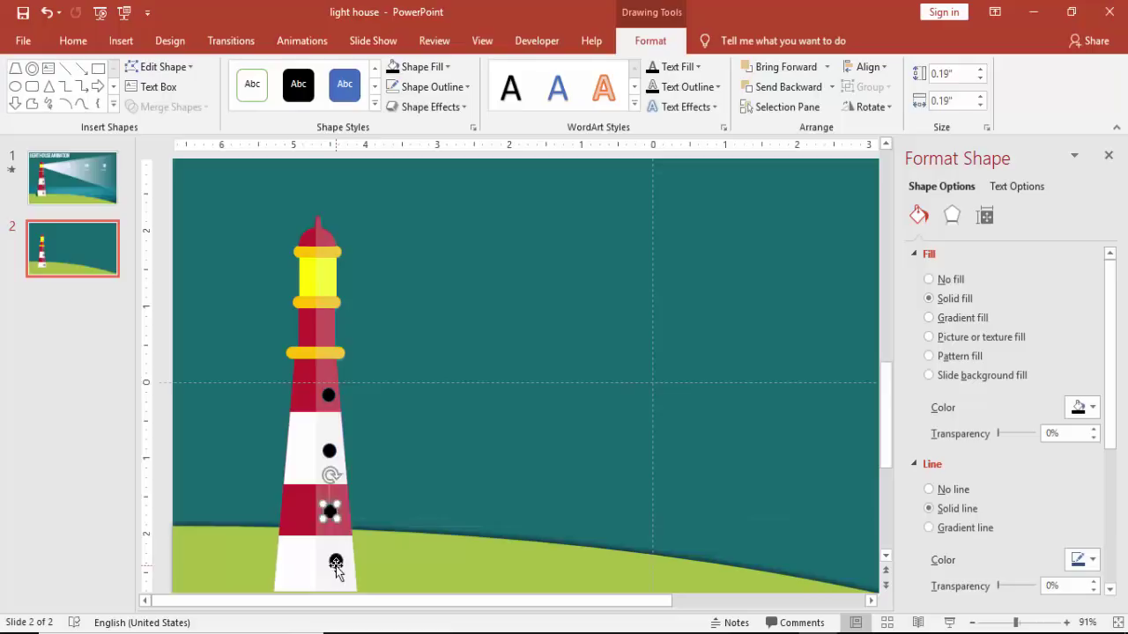
drag(335, 563, 330, 564)
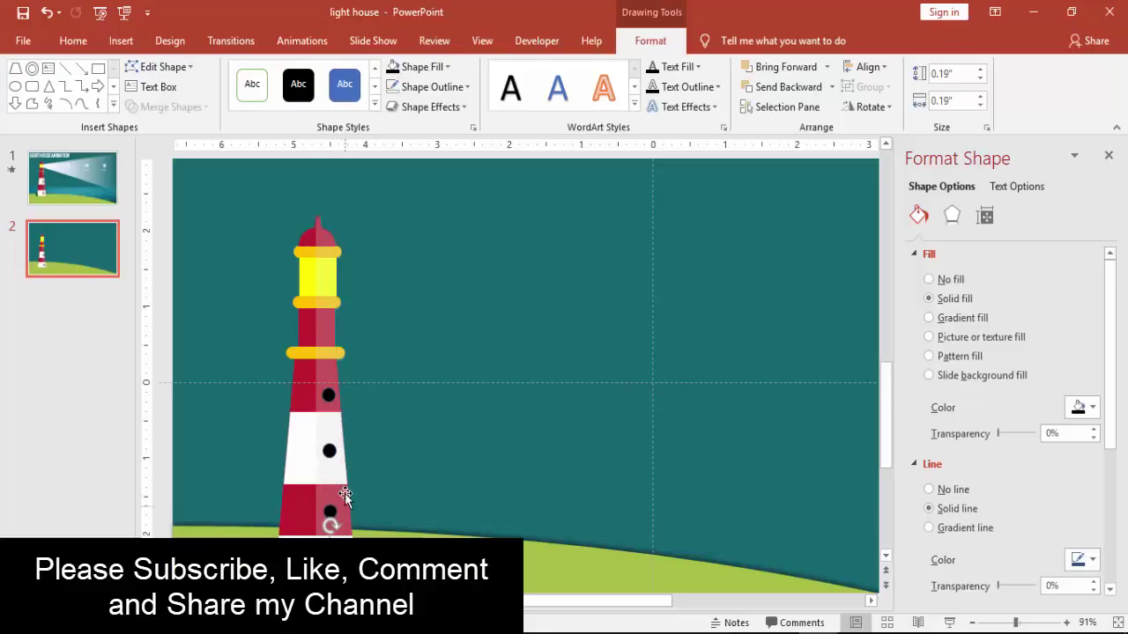
Remove the outline from all four black window circles and align them by their left edges.
shift+click(334, 509)
shift+click(329, 452)
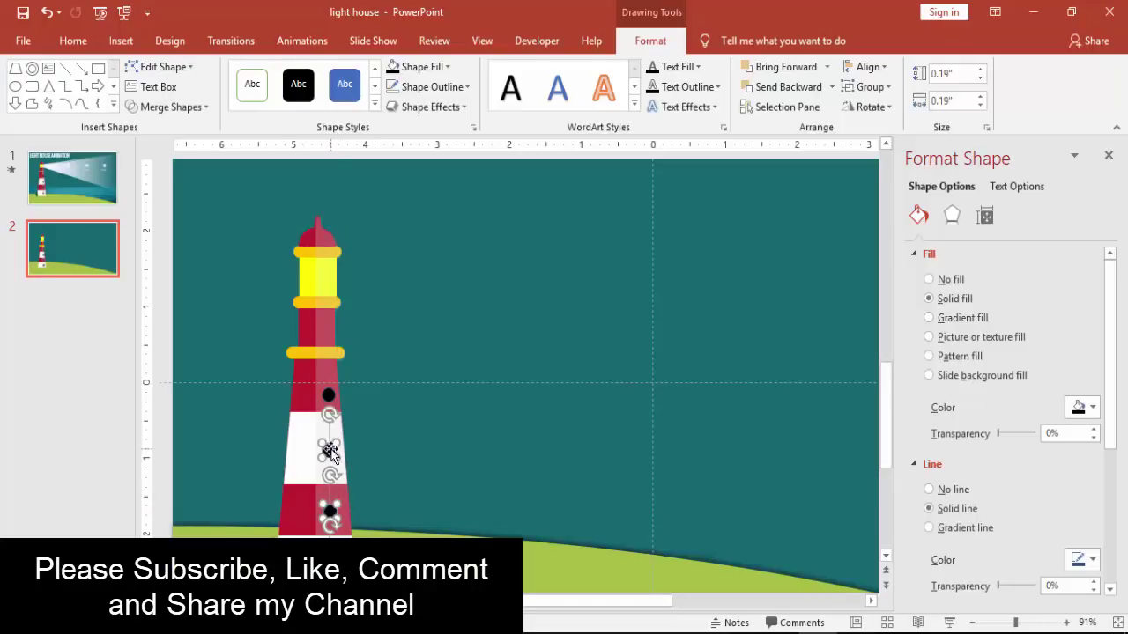
shift+click(330, 395)
click(431, 86)
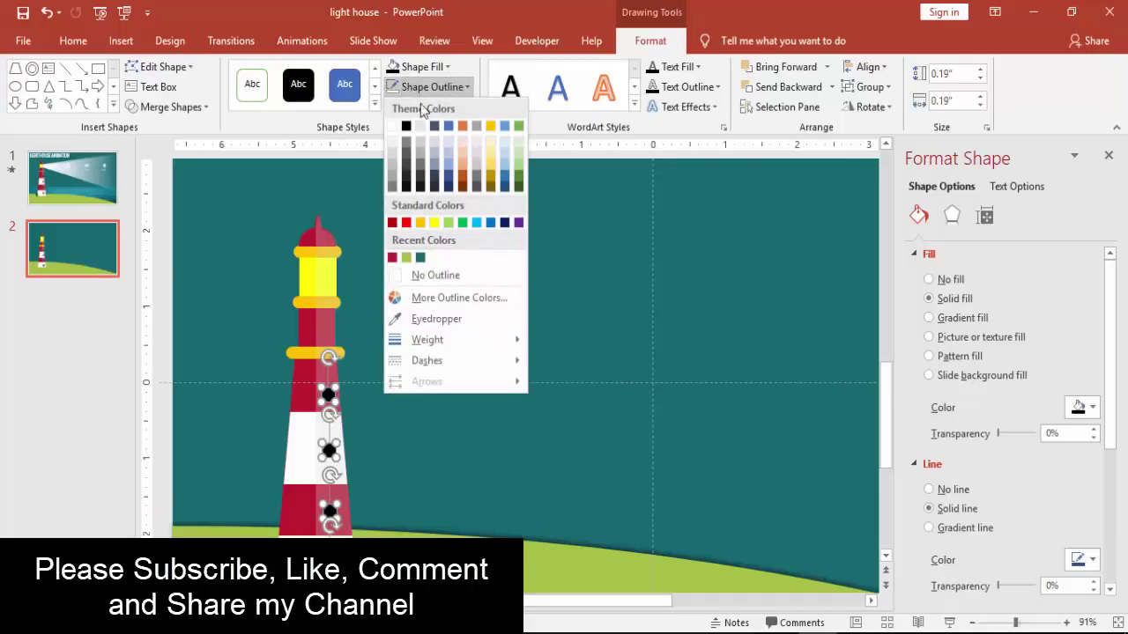
click(445, 274)
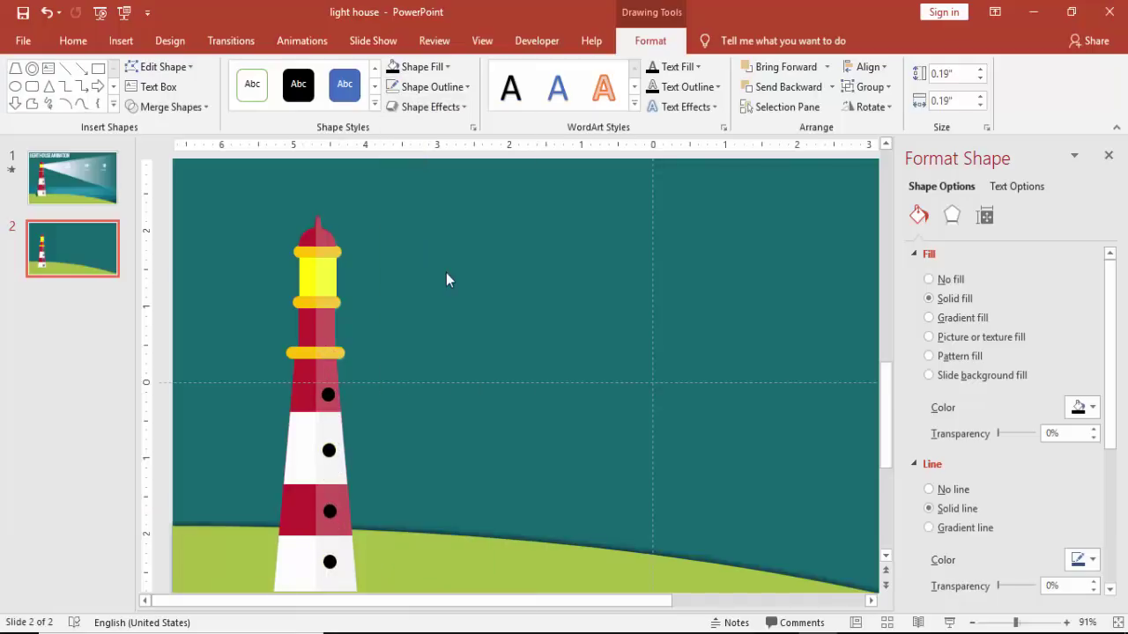
click(867, 67)
click(877, 89)
click(511, 276)
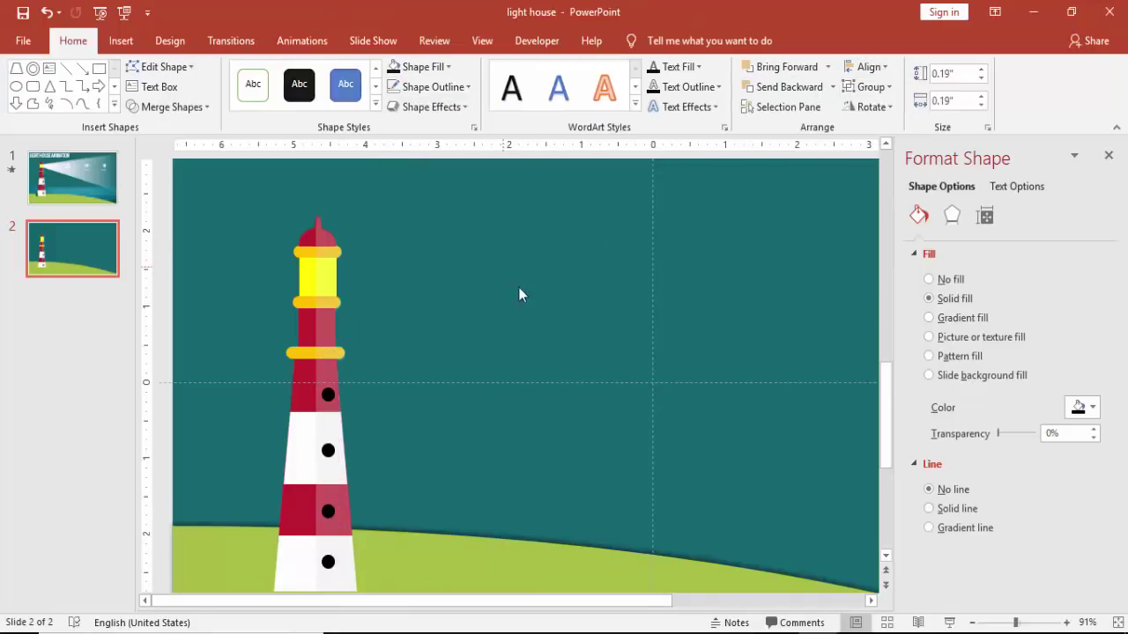
Copy the sea water picture from slide 1 of the Road timelines presentation and paste it onto slide 2 of the light house presentation.
click(971, 623)
click(971, 623)
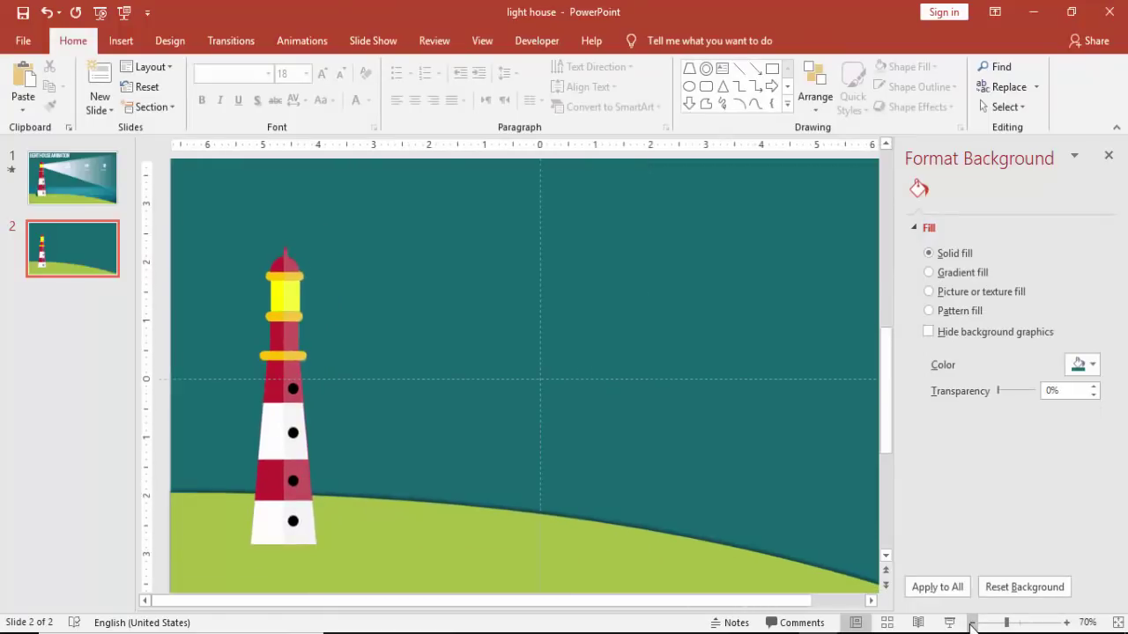
click(971, 623)
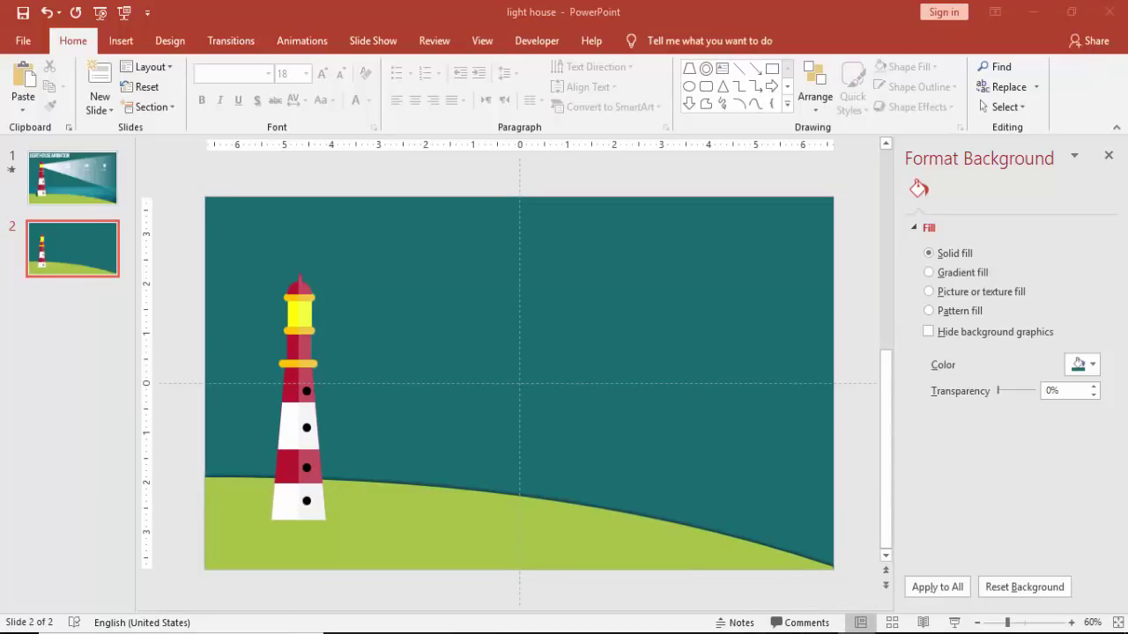
click(888, 578)
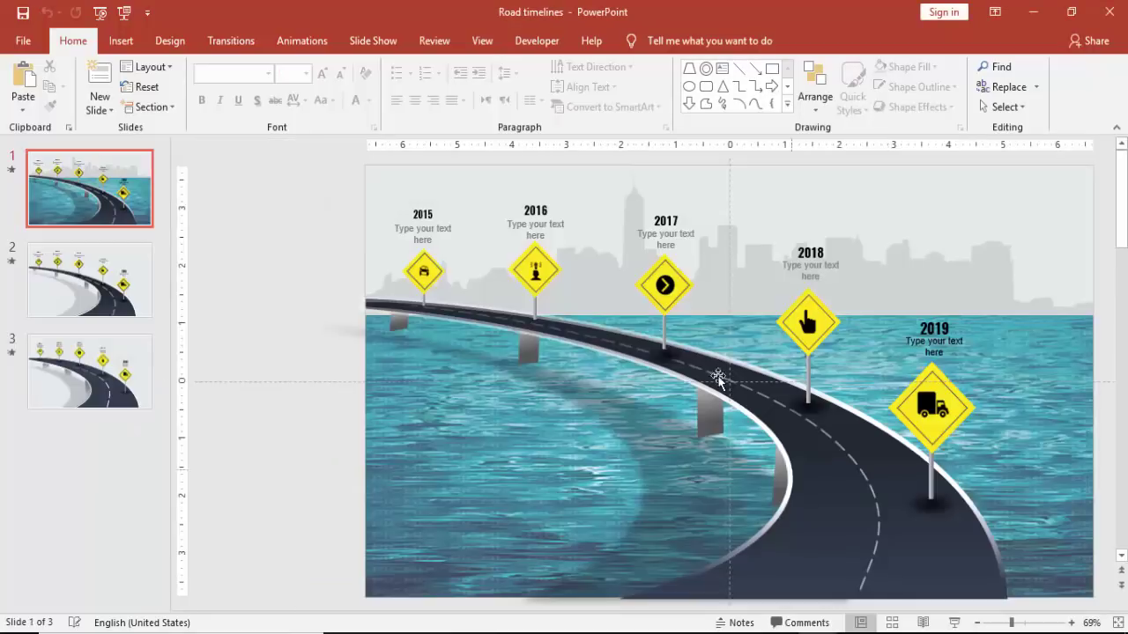
click(596, 405)
click(1034, 352)
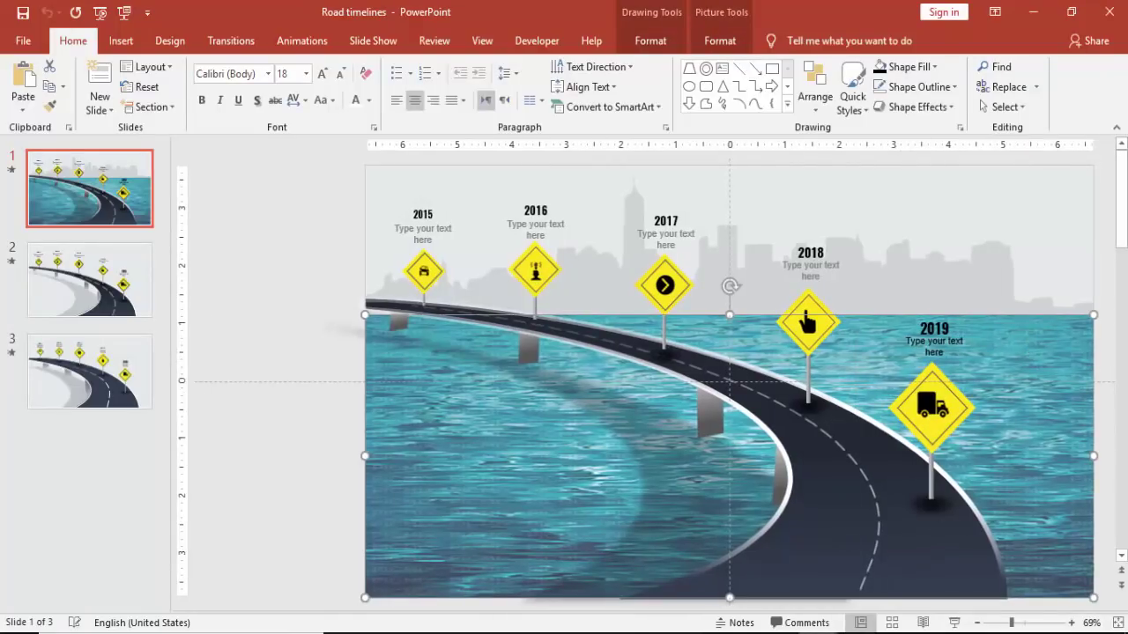
click(731, 571)
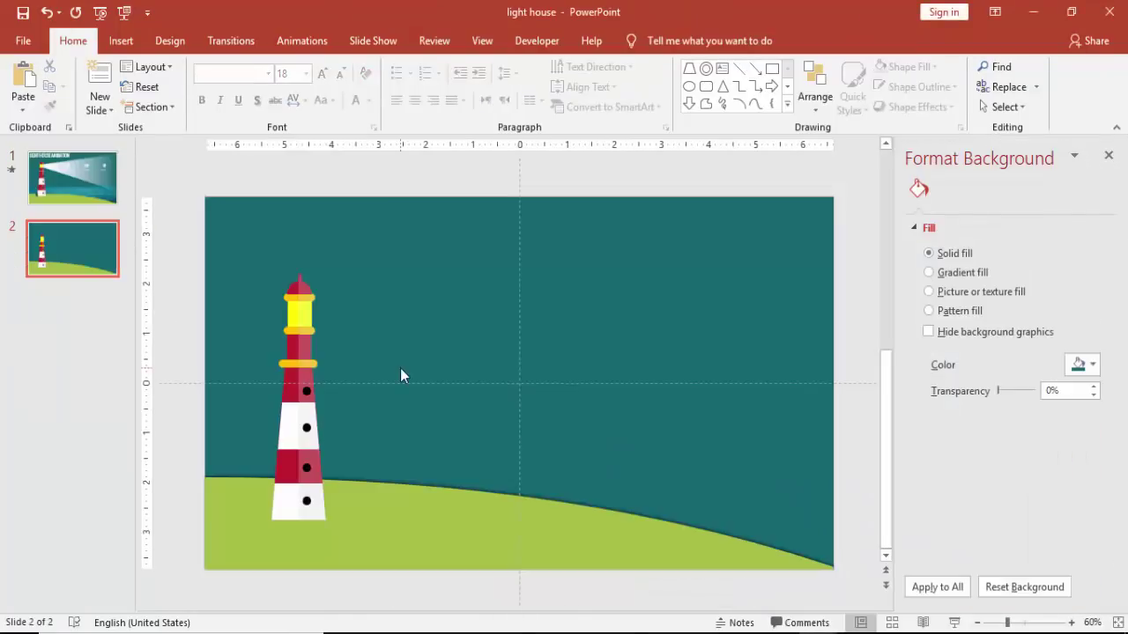
key(ctrl+v)
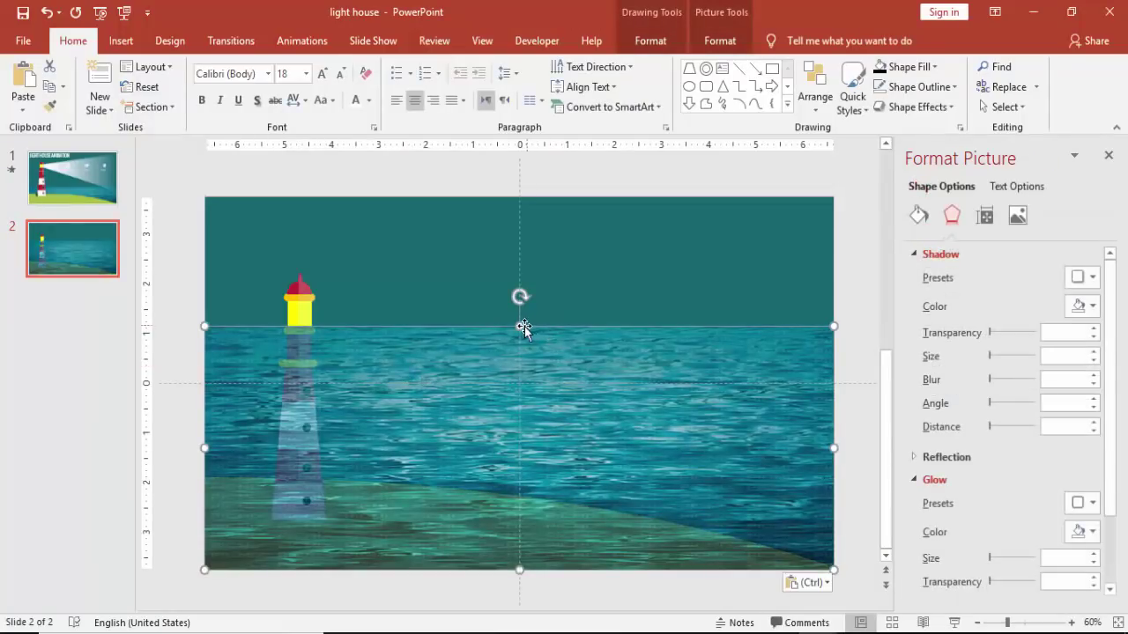
Send the water picture to the back and lower its top edge to just above the crest of the green hill.
click(719, 41)
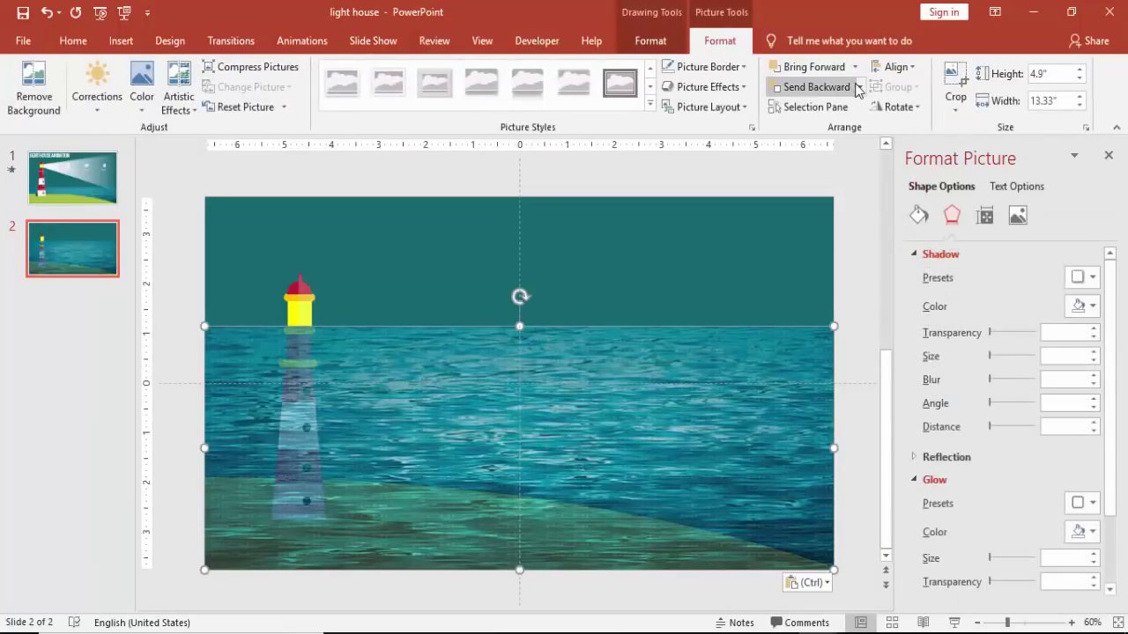
click(859, 86)
click(826, 109)
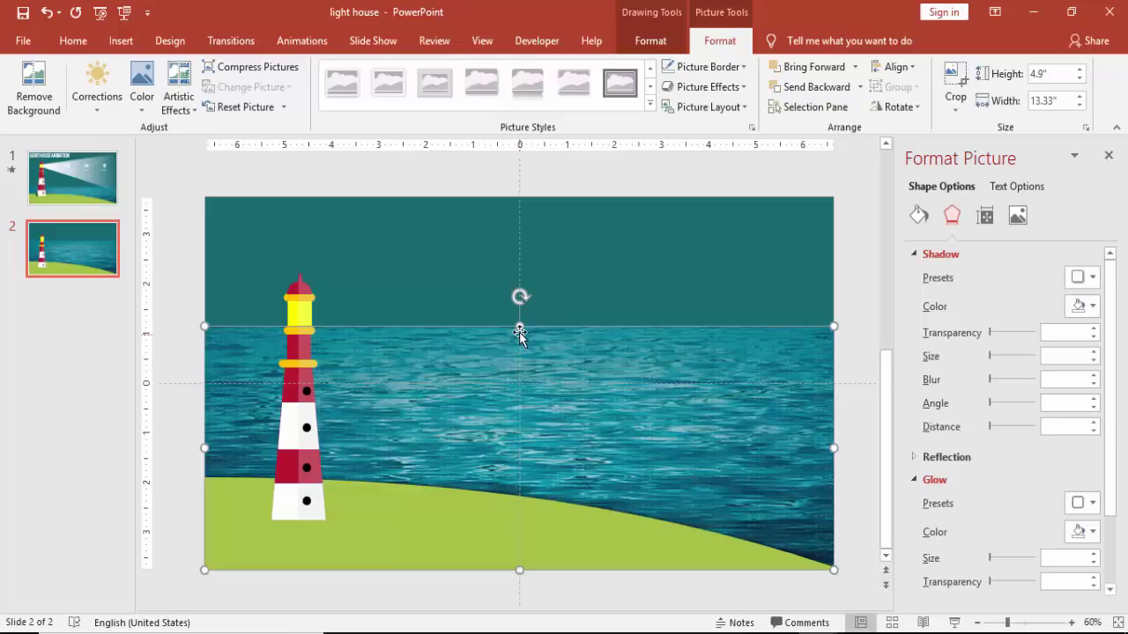
drag(520, 329, 519, 444)
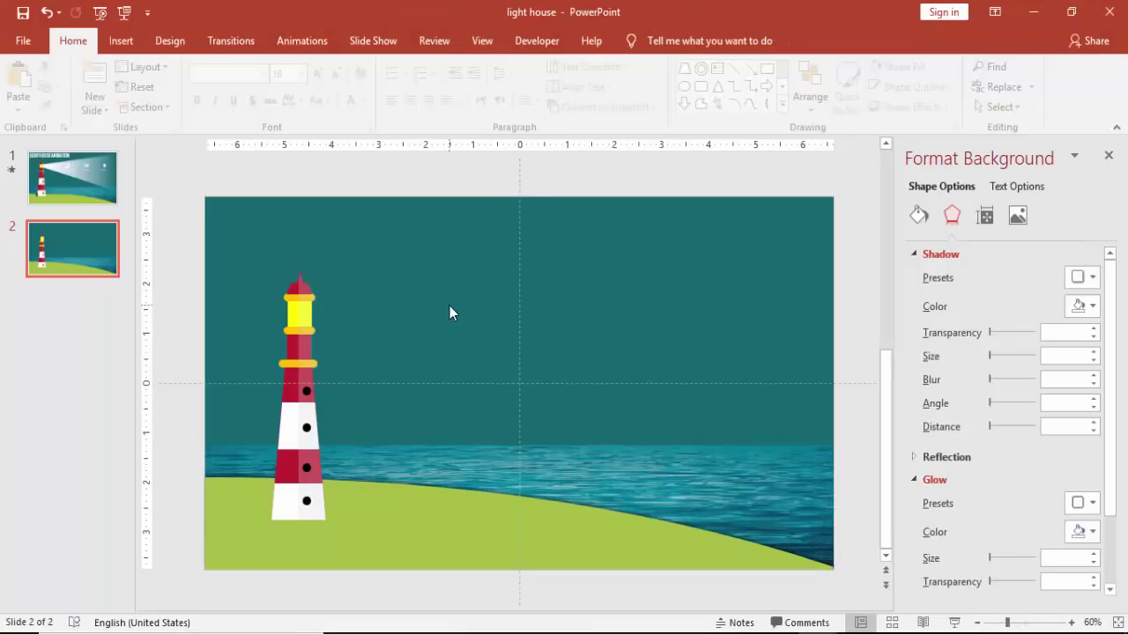
Draw a trapezoid about 4.96 inches high and 4.67 inches wide to the right of the lighthouse.
click(124, 41)
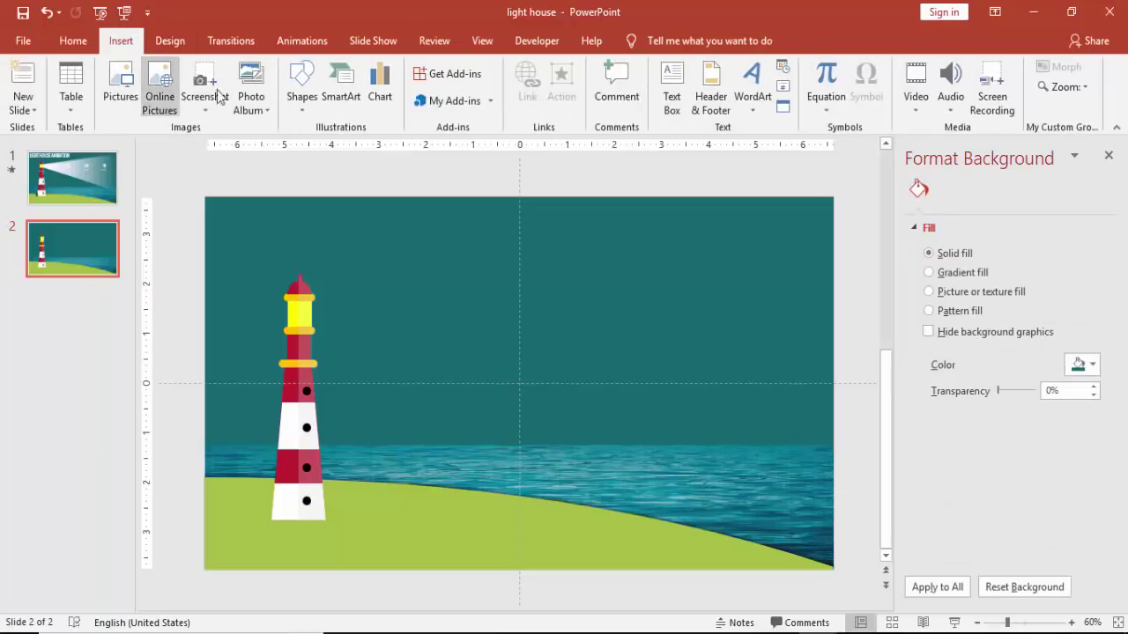
click(299, 106)
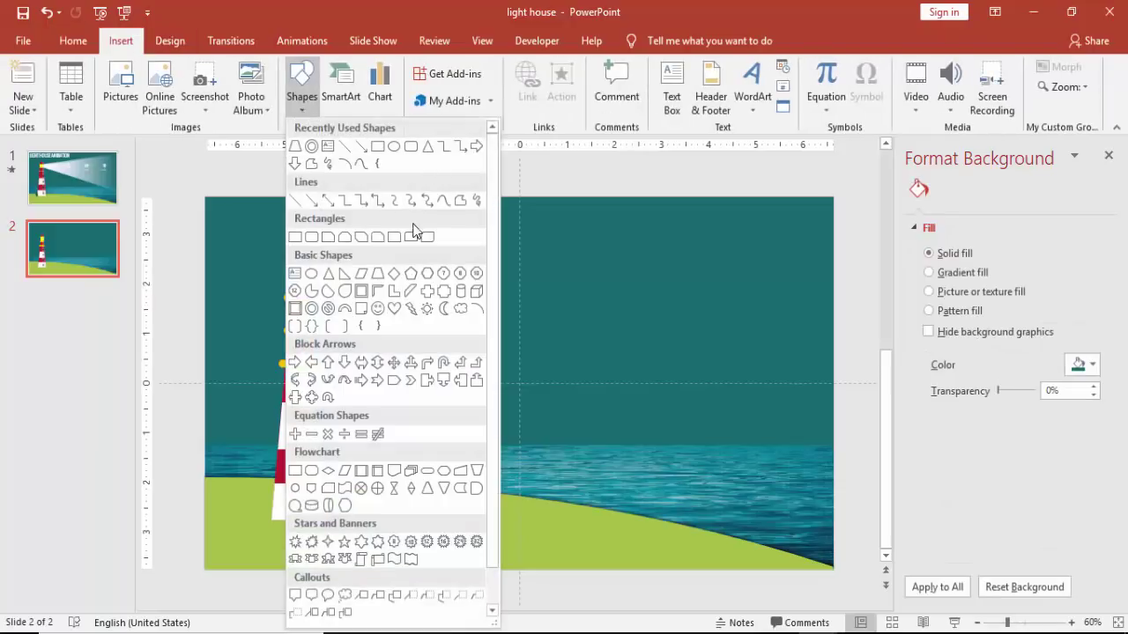
click(379, 276)
mouse_move(383, 261)
mouse_down()
mouse_move(644, 367)
mouse_move(635, 468)
mouse_move(605, 496)
mouse_up()
Rotate the trapezoid left 90° and place its narrow end against the right side of the lighthouse.
click(867, 107)
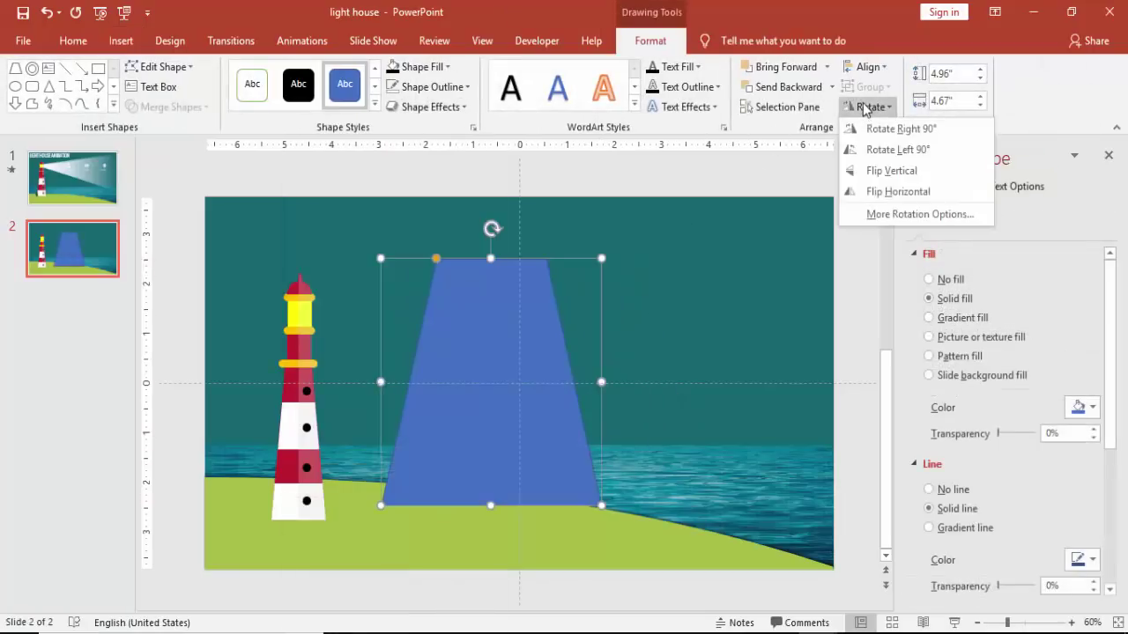
click(894, 151)
drag(507, 360, 445, 312)
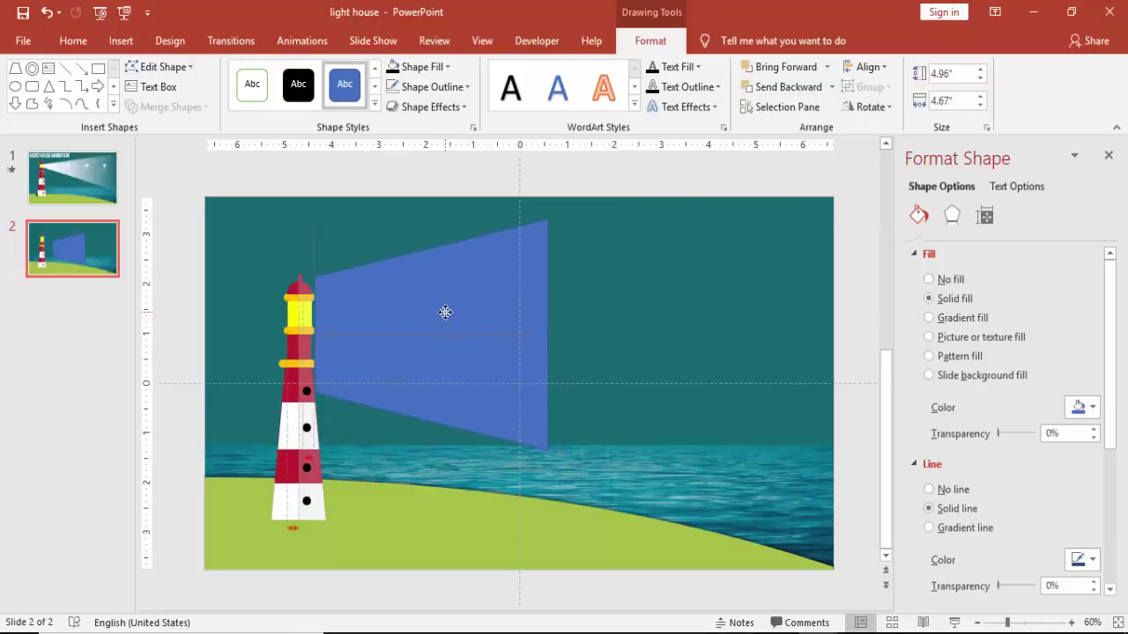
Stretch the trapezoid beam to the slide's right edge and widen it vertically, to about 11.03 by 5.8 inches.
drag(547, 335, 833, 346)
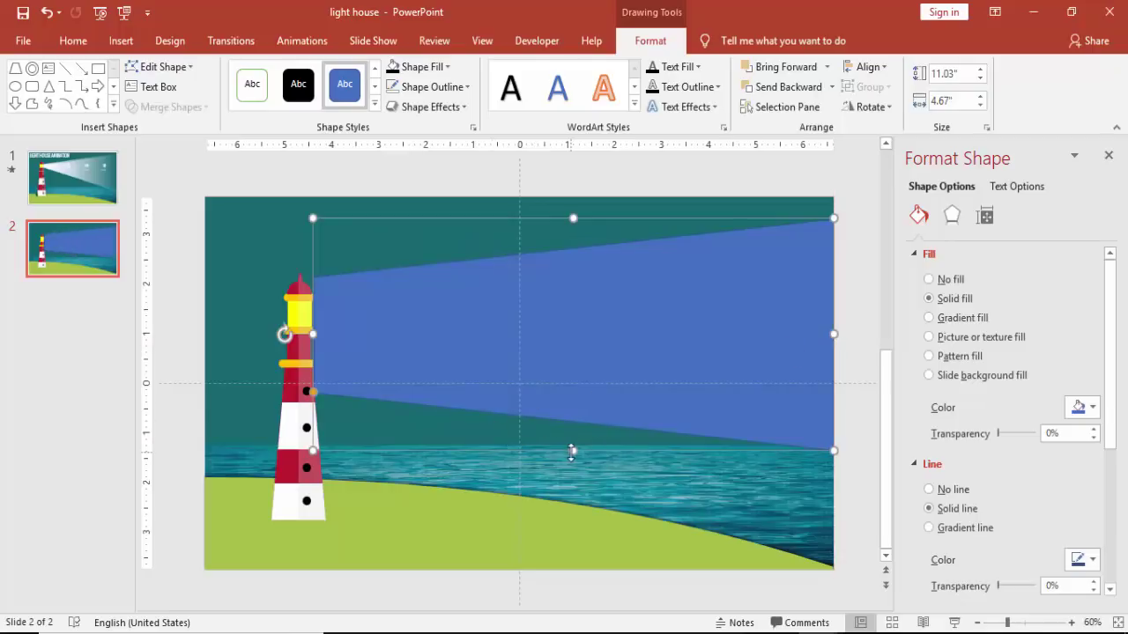
drag(573, 454, 574, 496)
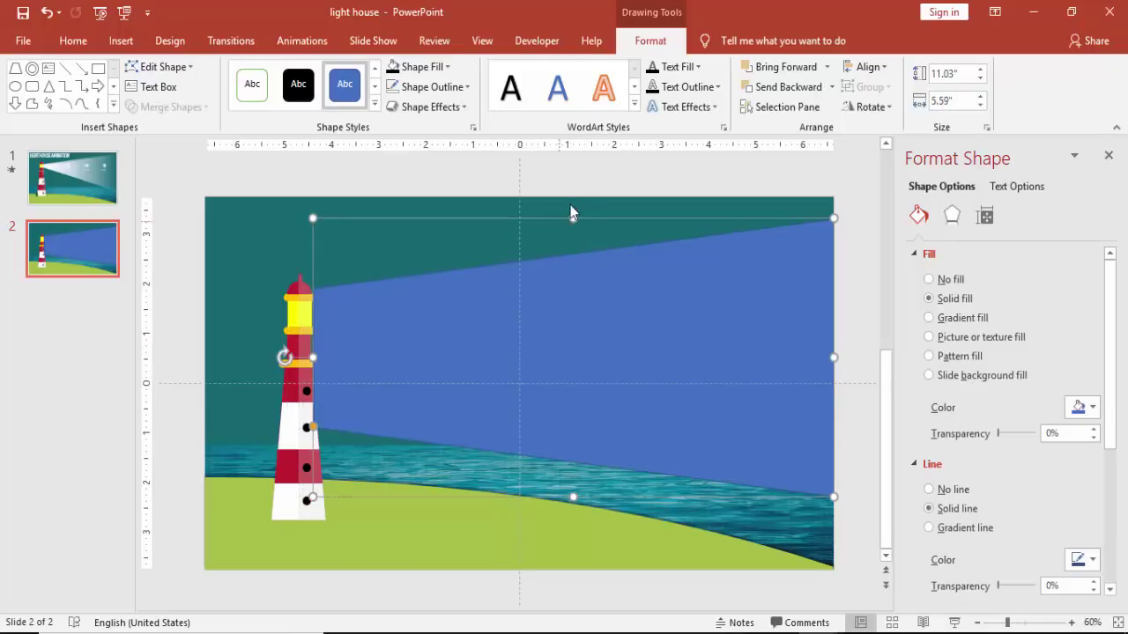
drag(574, 215, 574, 207)
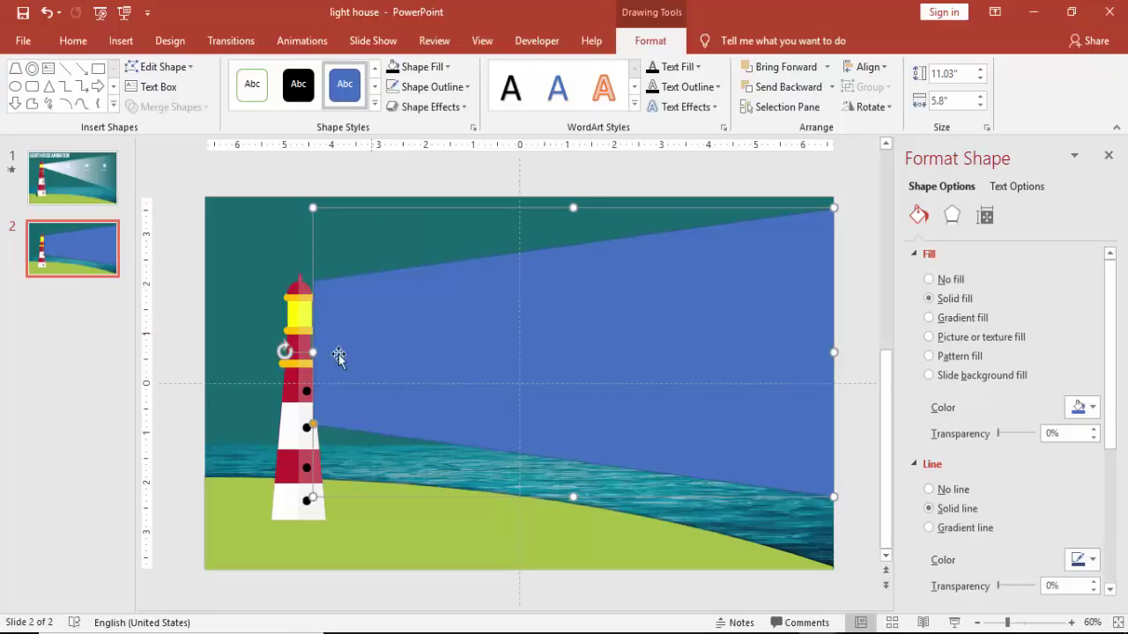
Lengthen the beam at its narrow end to 11.08 inches and give it a white fill with no outline.
drag(312, 354, 309, 353)
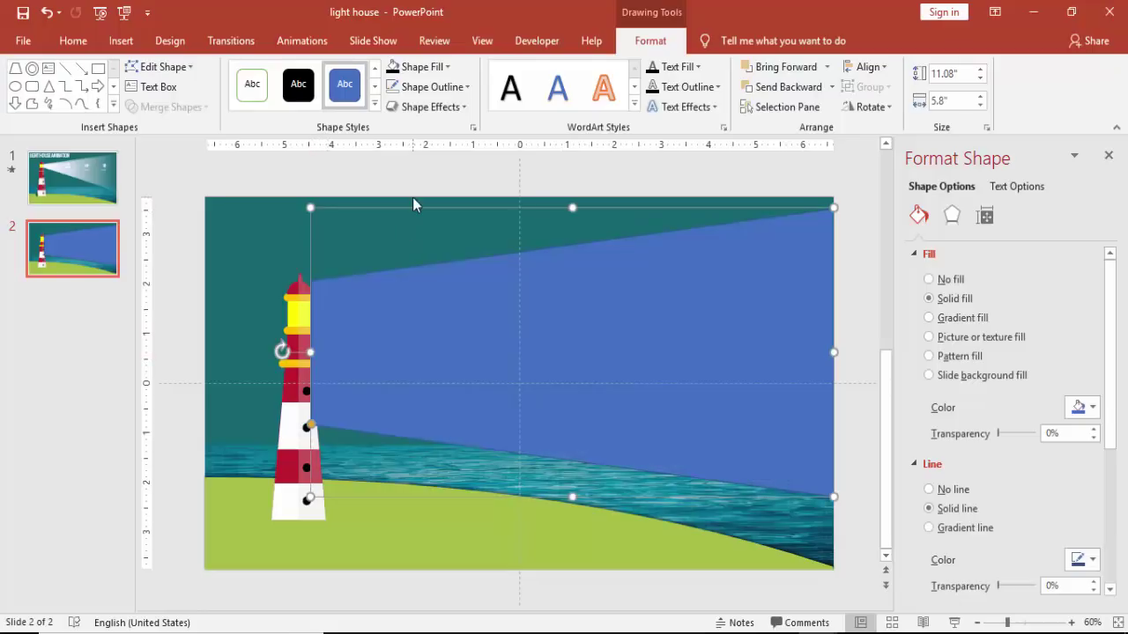
click(438, 72)
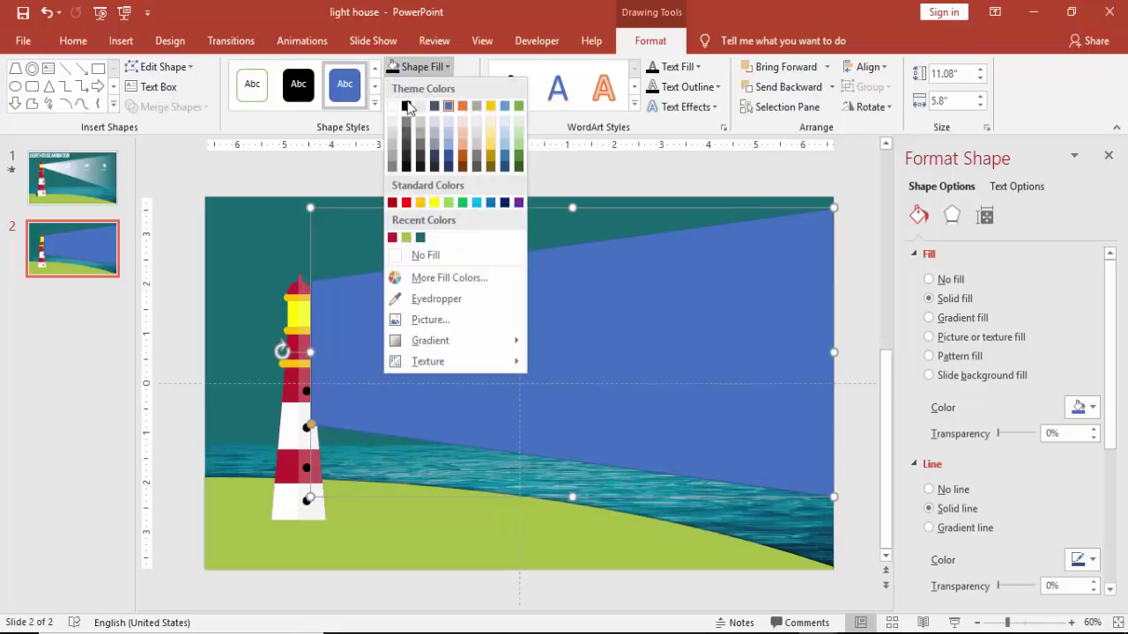
click(402, 105)
click(449, 86)
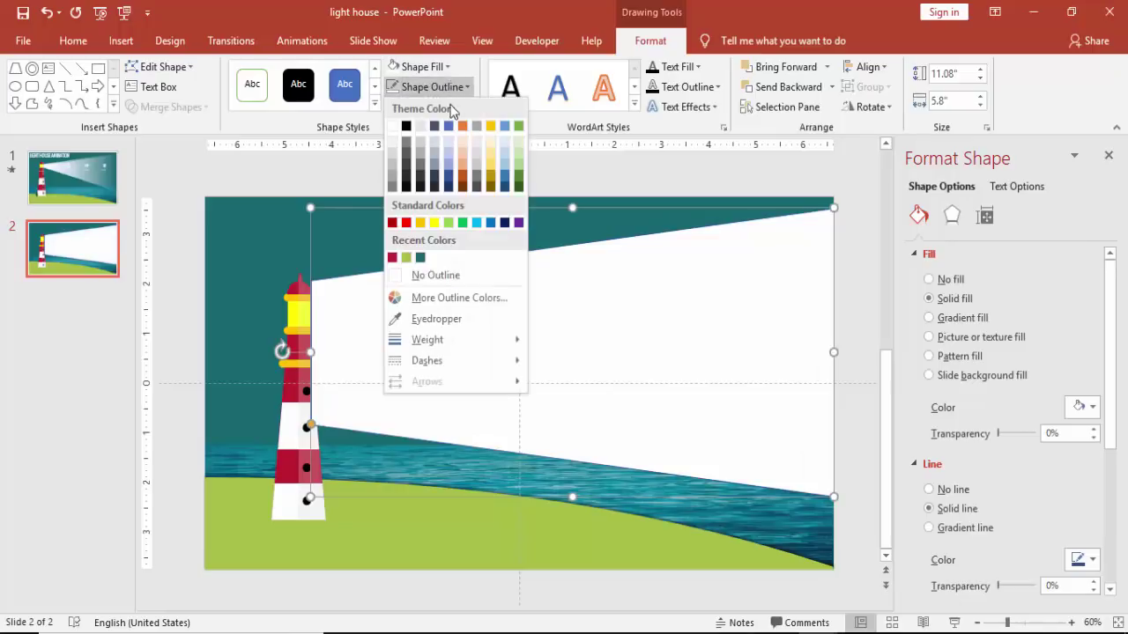
click(456, 275)
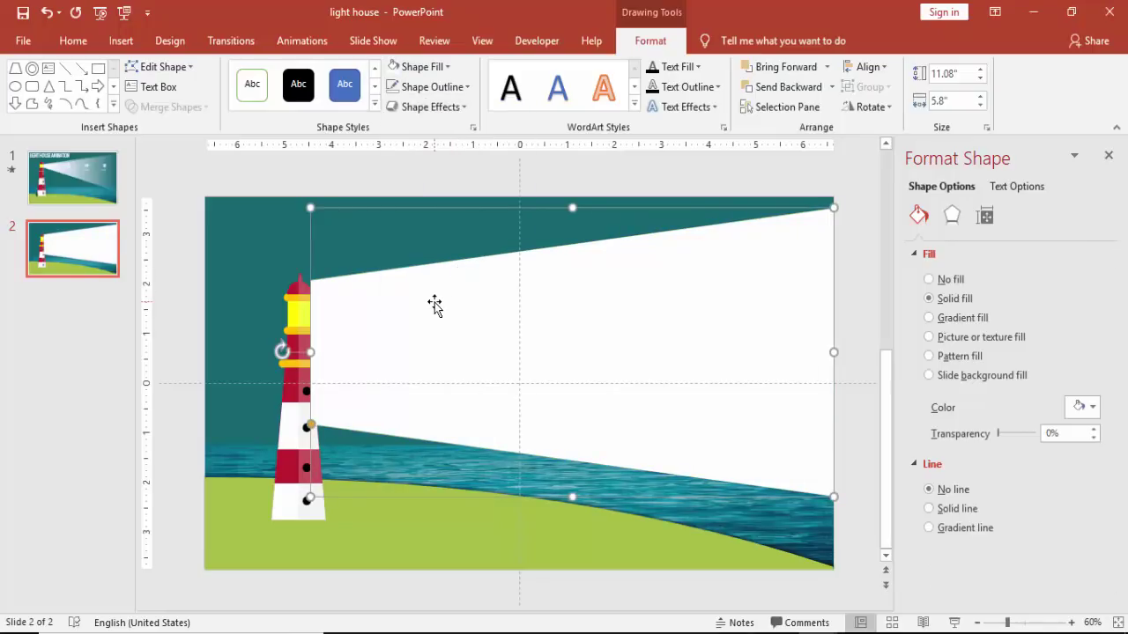
Edit the beam's points so its narrow end spans only the yellow lamp room, between the two upper orange rails.
right_click(434, 301)
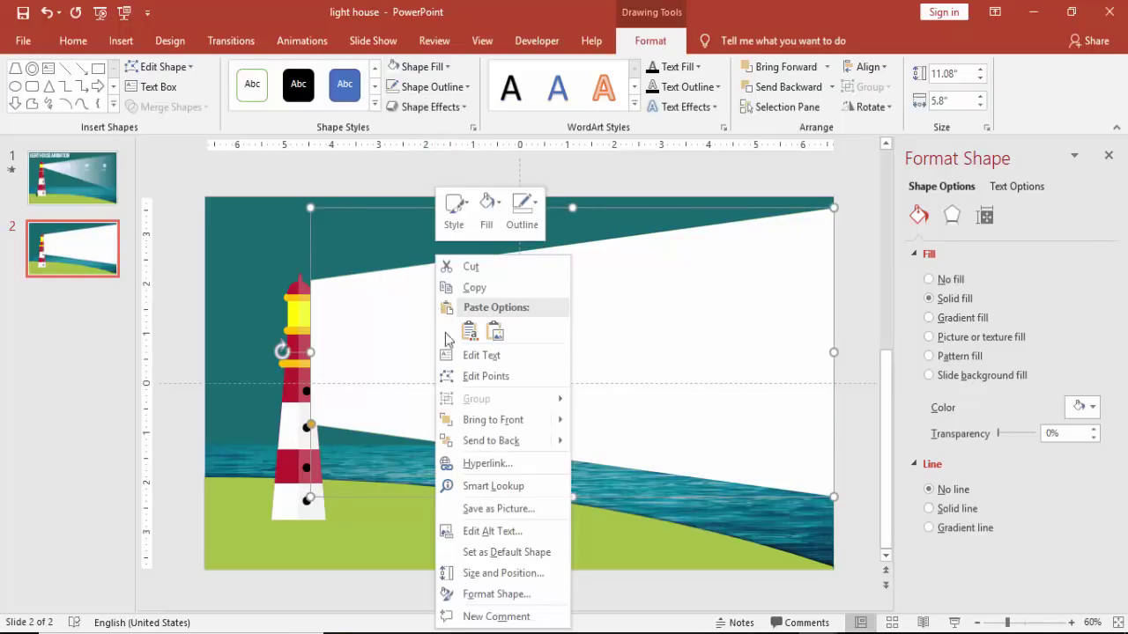
click(480, 376)
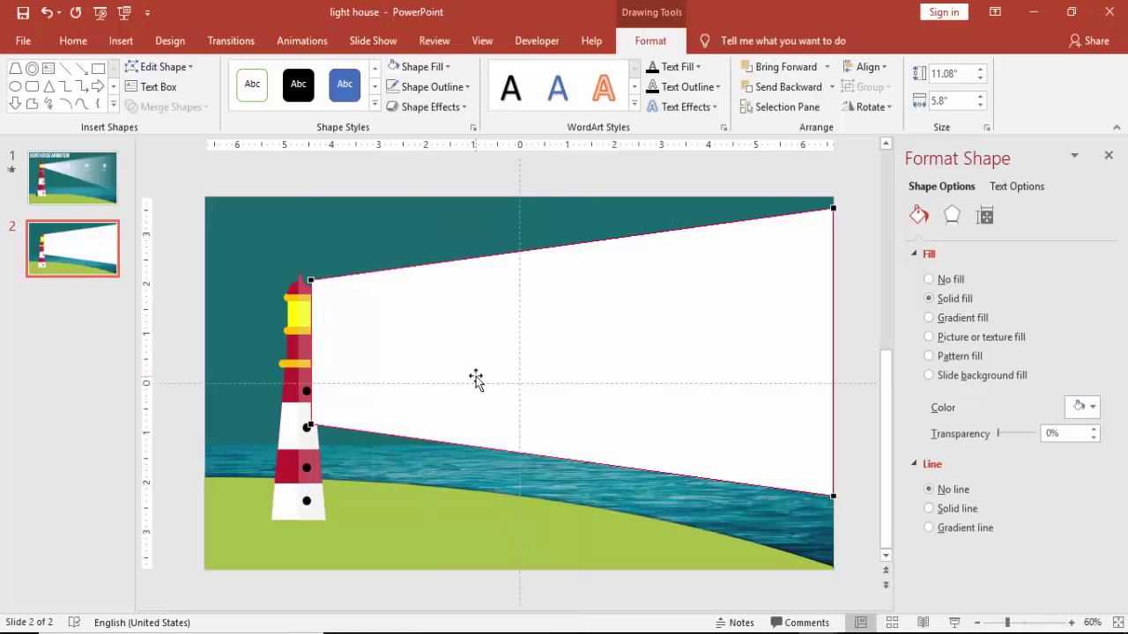
click(1036, 624)
scroll(243, 613, left, 5)
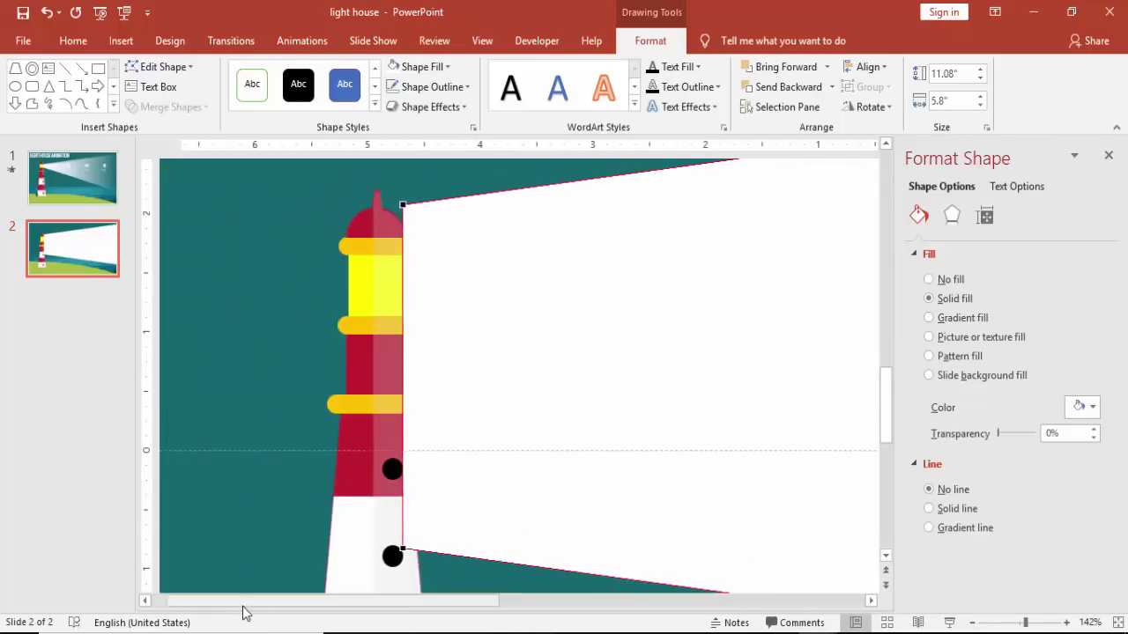
drag(434, 548, 434, 315)
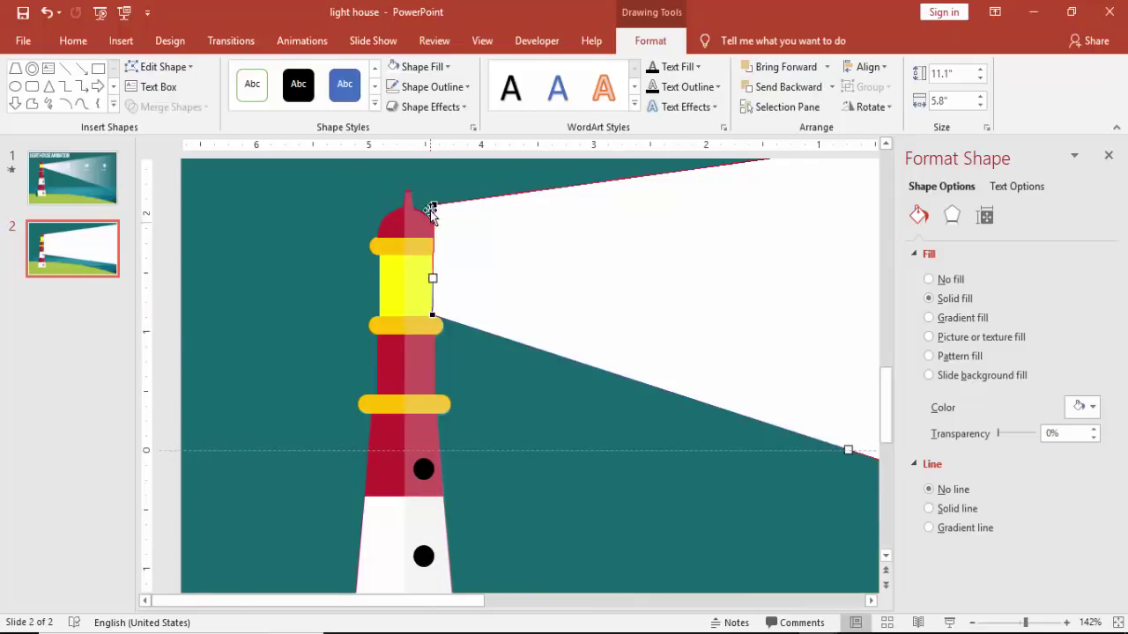
drag(433, 202, 433, 252)
click(480, 374)
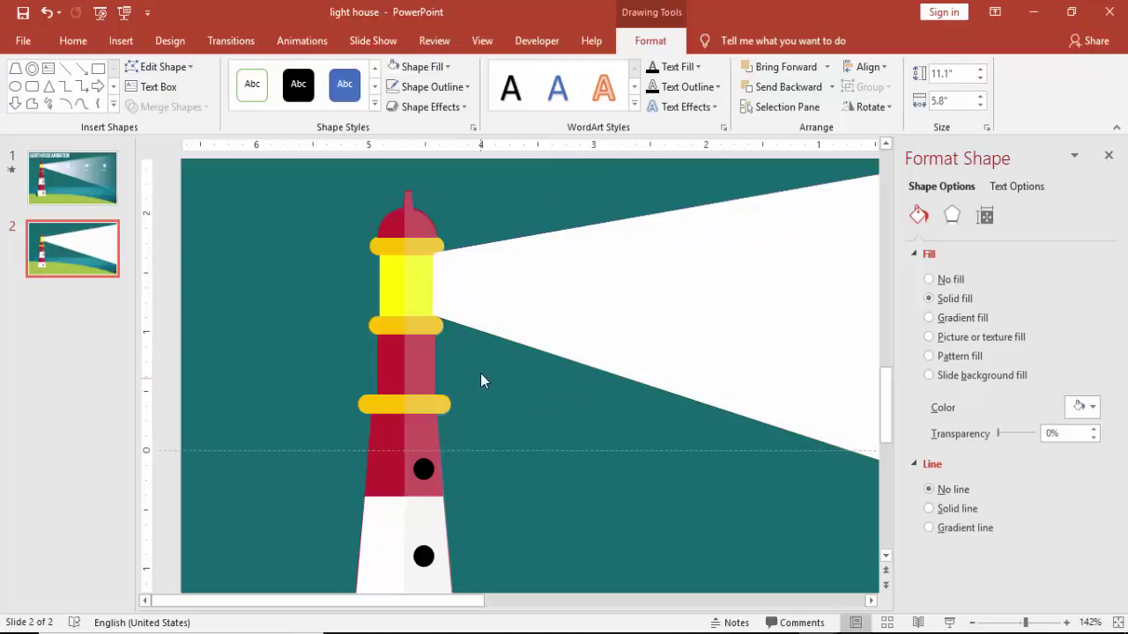
Apply a linear 90° gradient fill to the beam, from white at 5% with 12% transparency to a fully transparent stop at 100%.
click(996, 623)
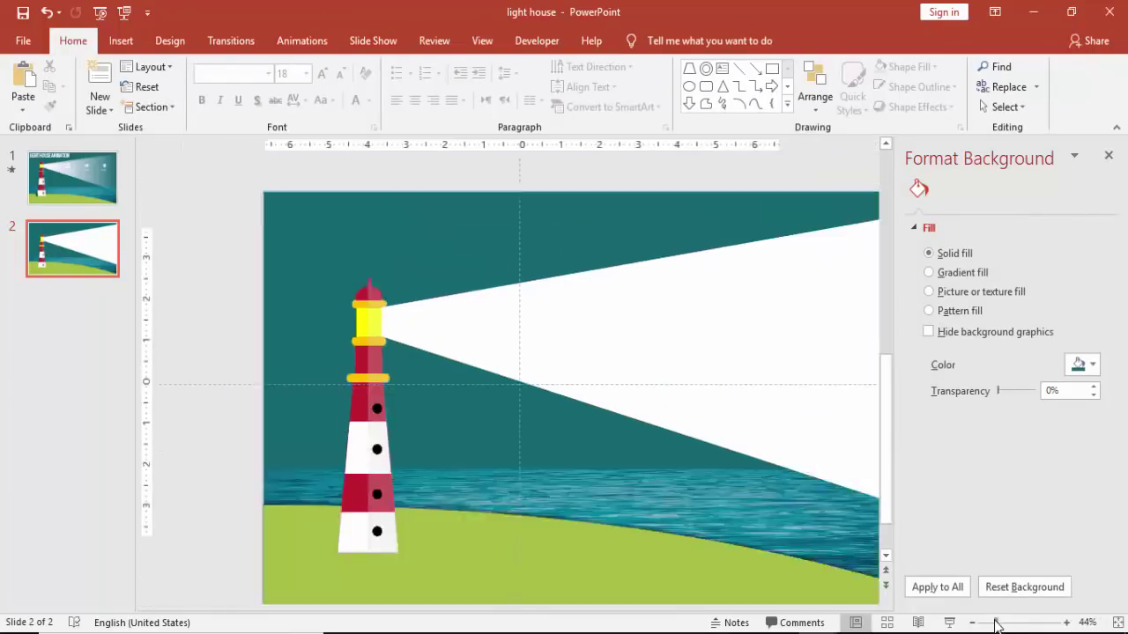
click(710, 425)
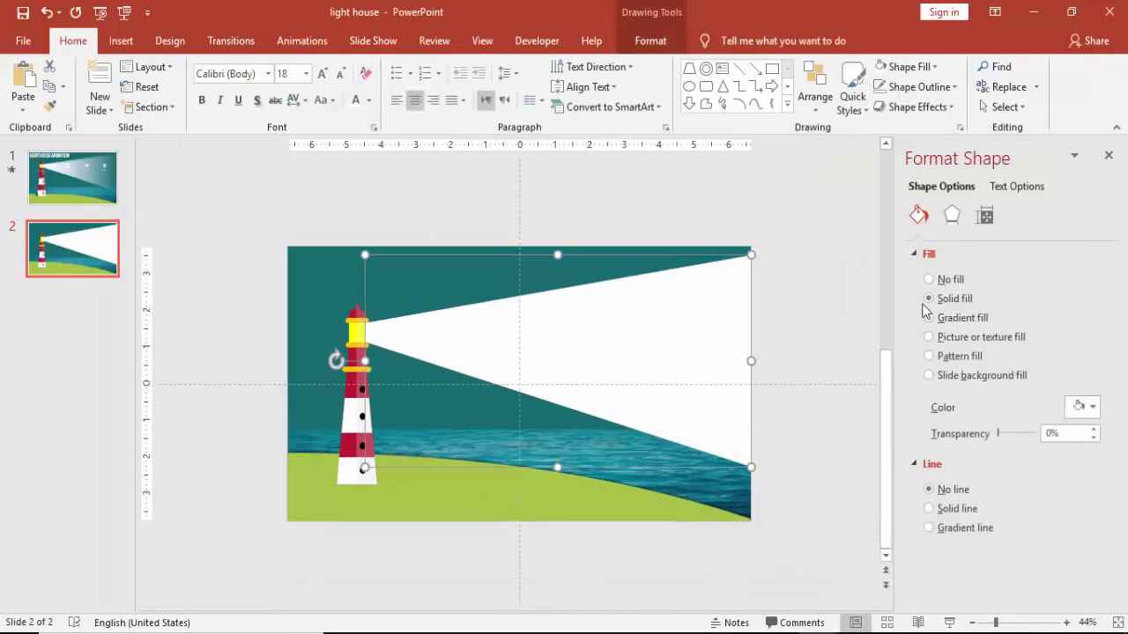
click(977, 319)
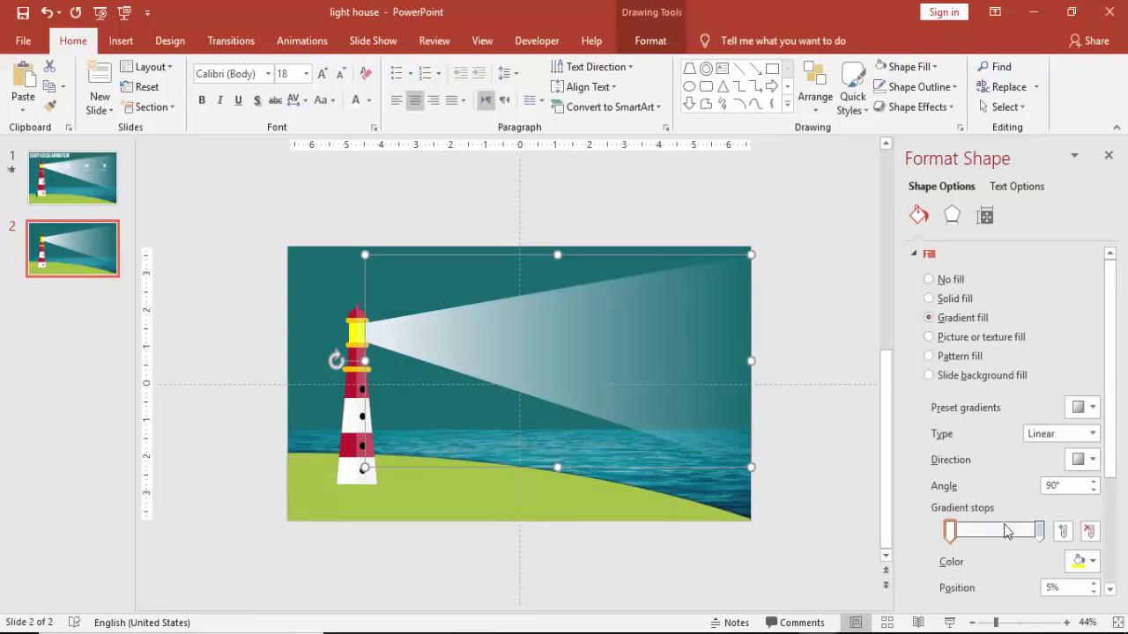
click(1038, 531)
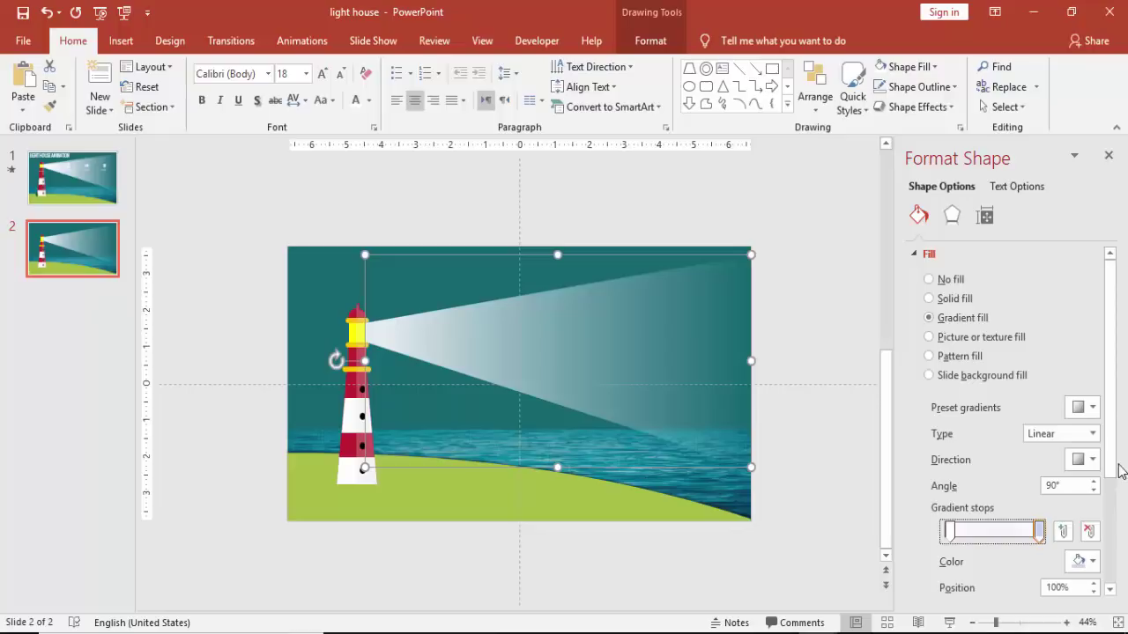
scroll(1117, 525, down, 1)
scroll(1116, 525, down, 1)
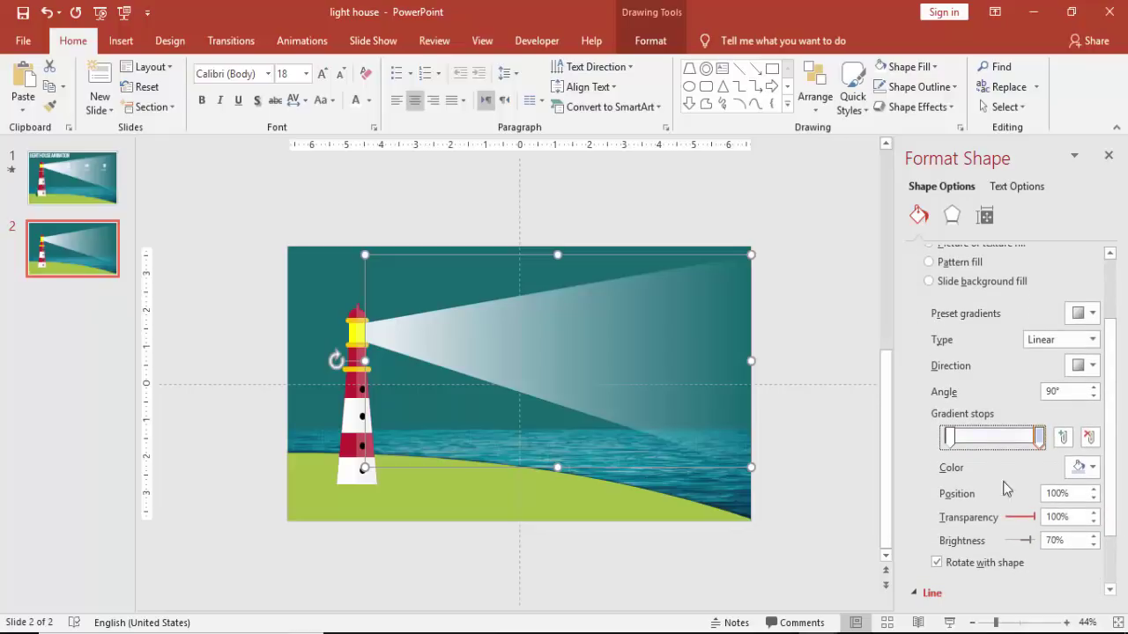
click(948, 438)
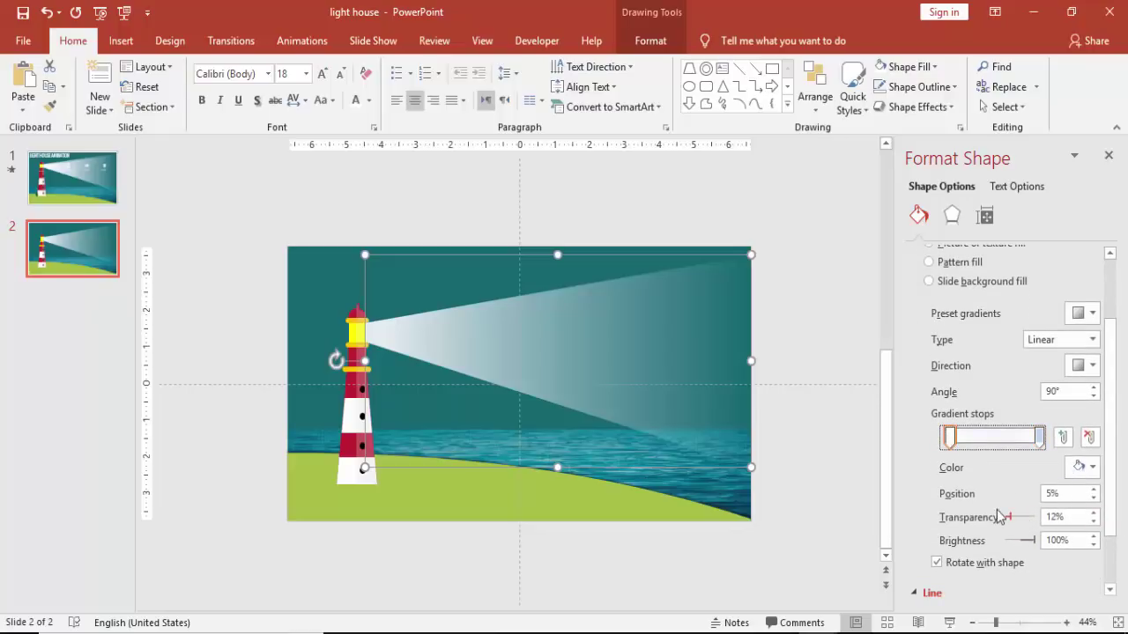
click(527, 208)
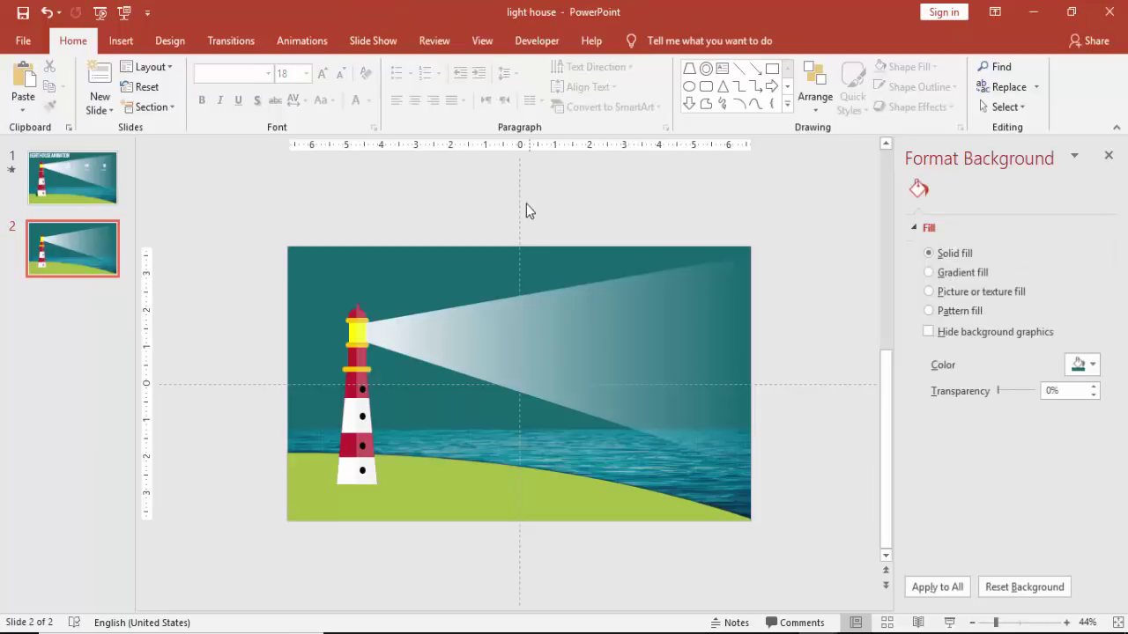
Replace the Format Shape pane with the Animation Pane and give the beam a Wipe entrance animation running From Left.
click(454, 336)
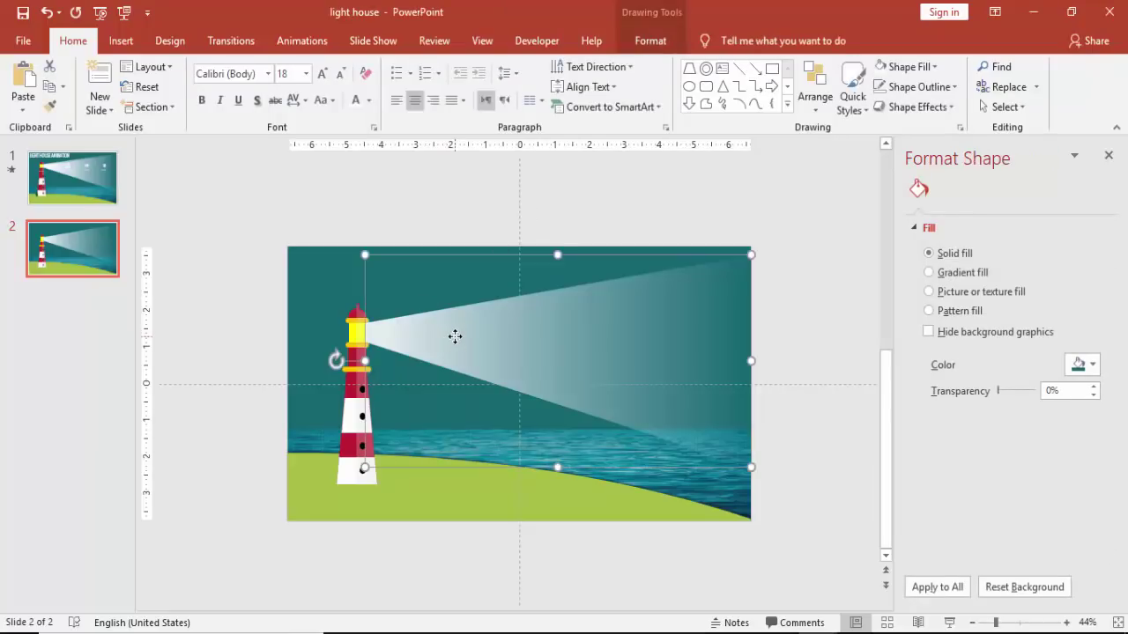
click(1107, 157)
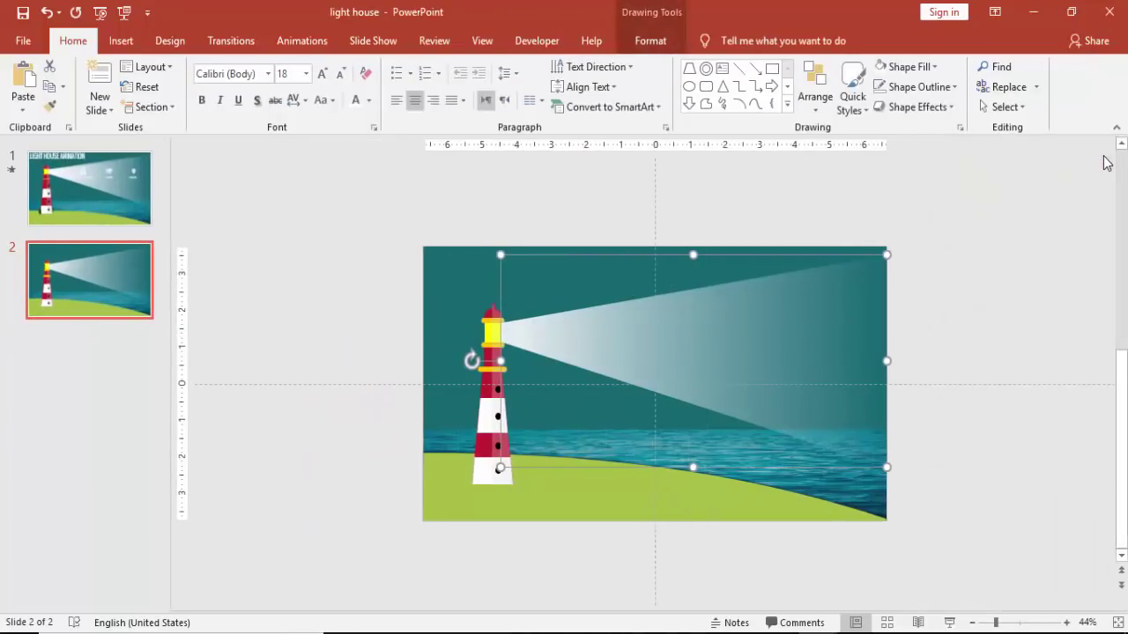
click(312, 44)
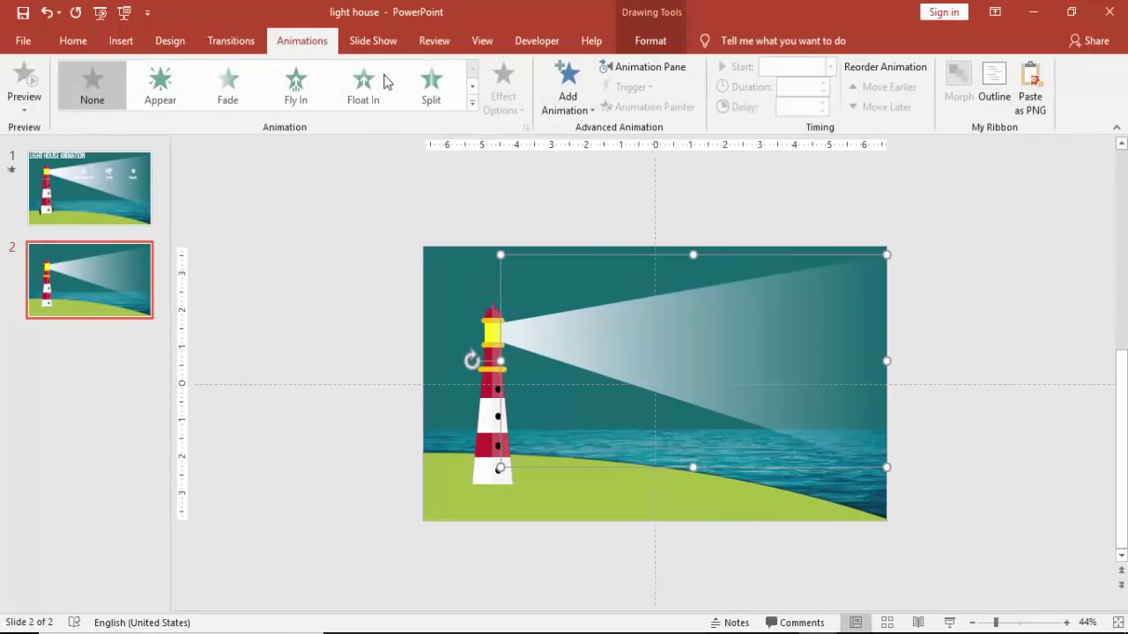
click(568, 101)
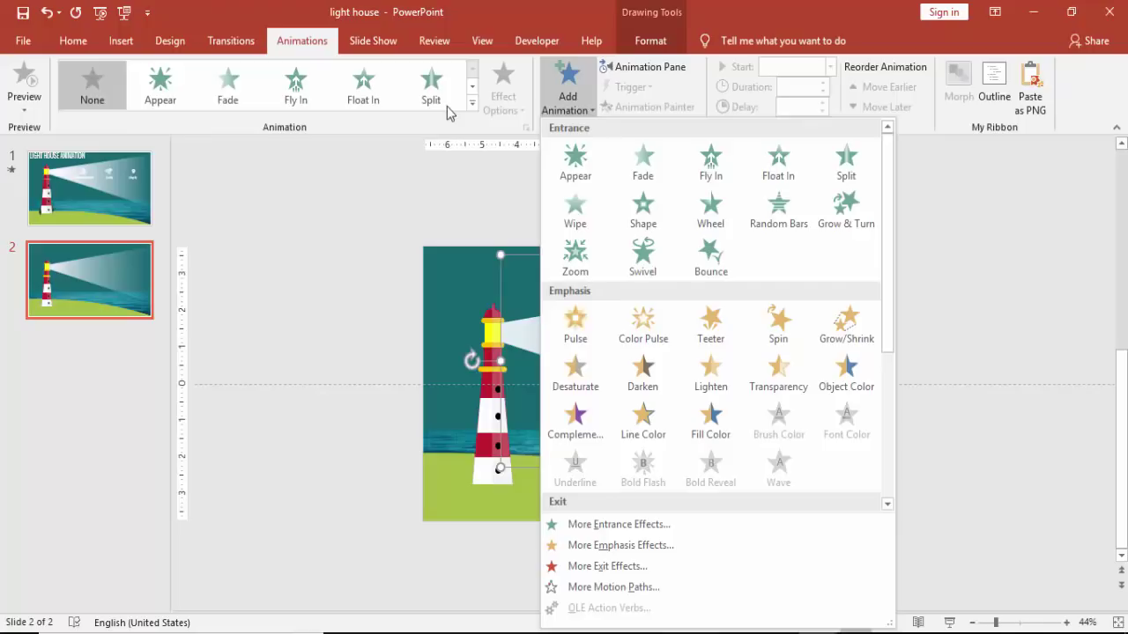
click(620, 67)
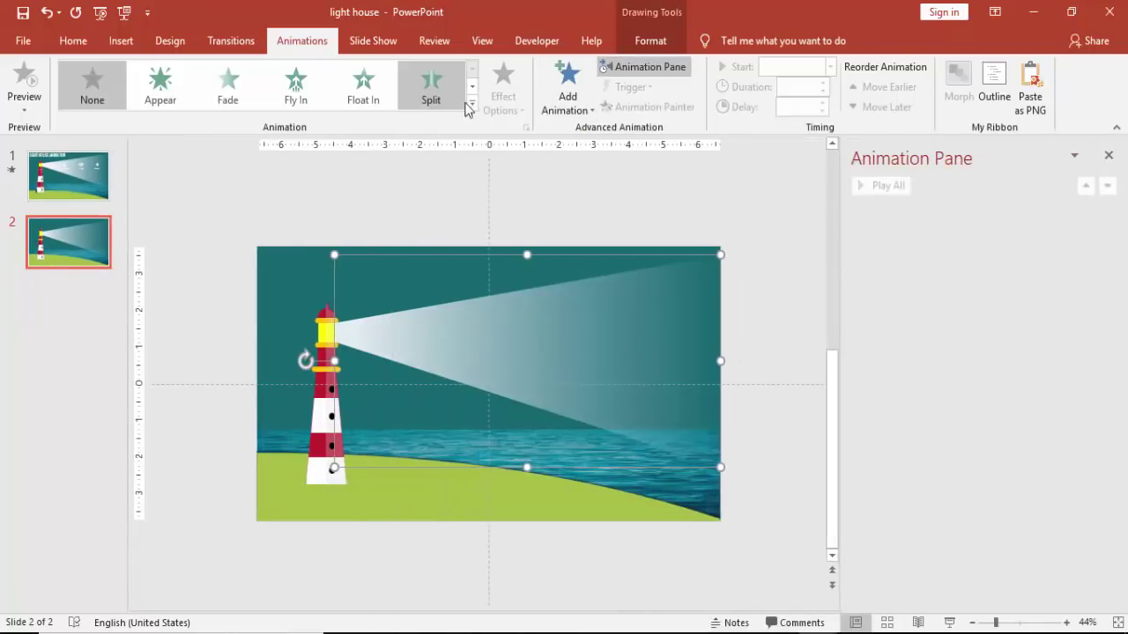
click(472, 103)
click(430, 169)
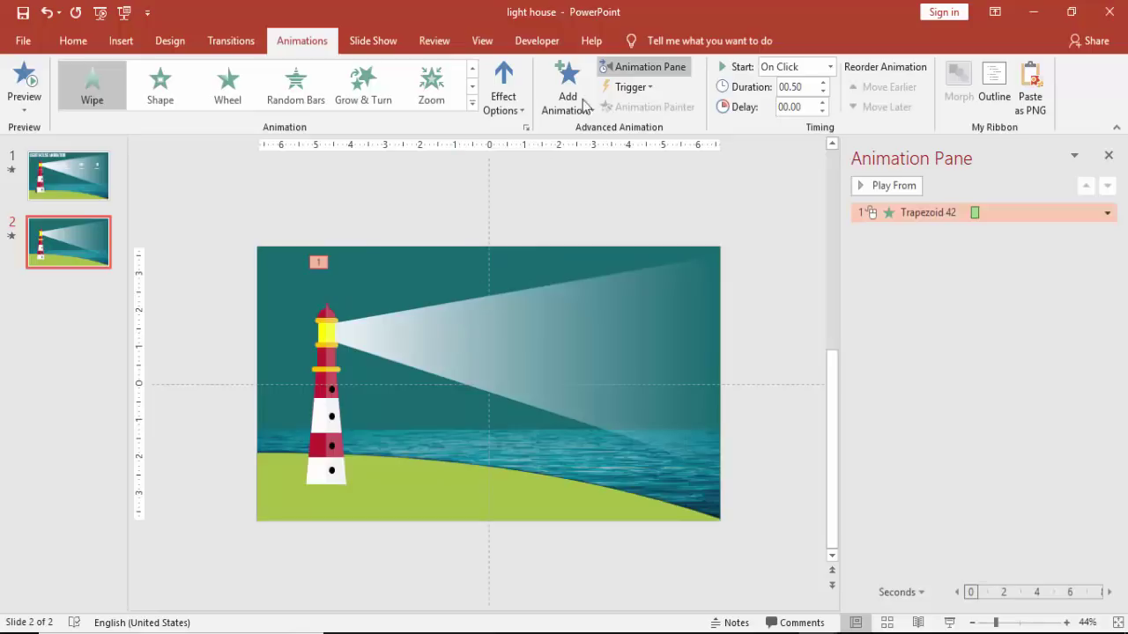
click(503, 99)
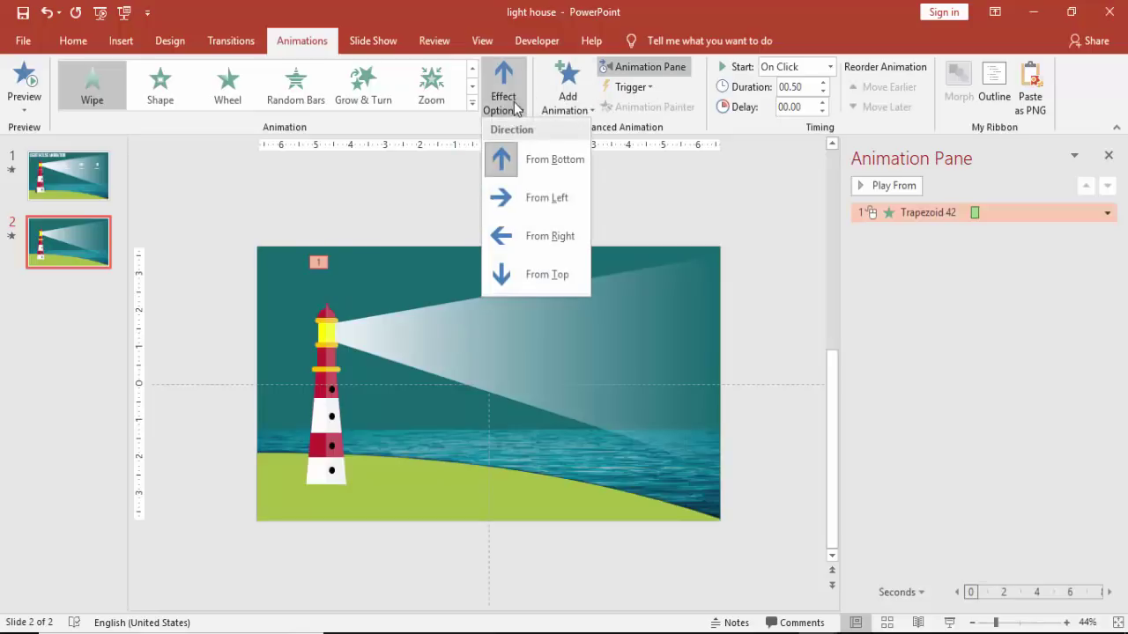
click(554, 194)
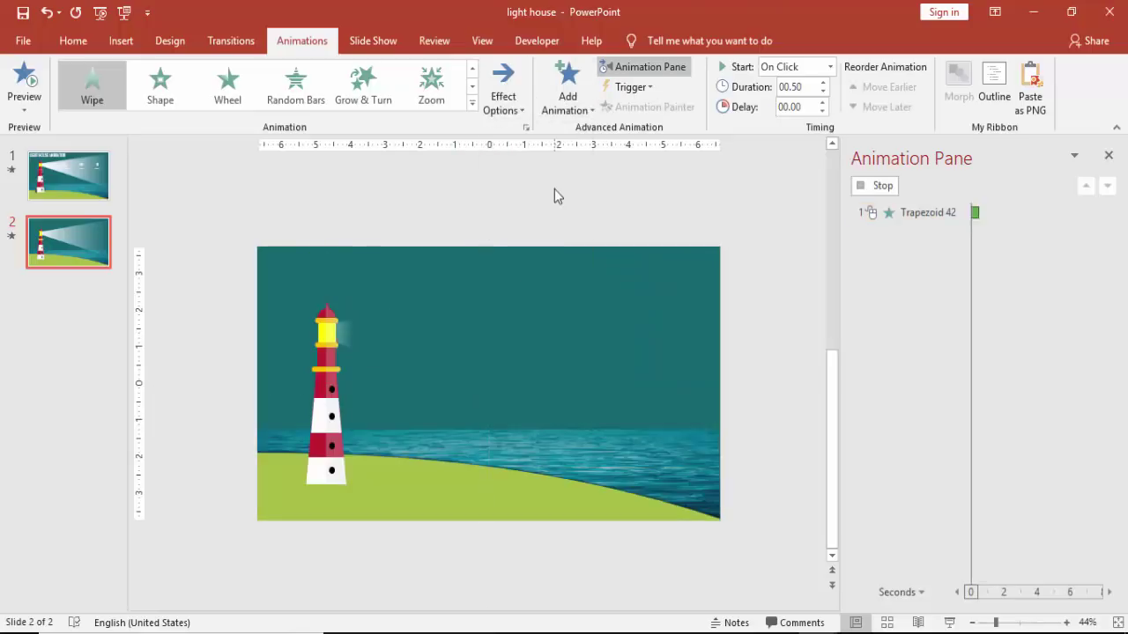
Set the duration of the beam's Wipe animation to 3 seconds (Slow).
double_click(897, 211)
click(325, 334)
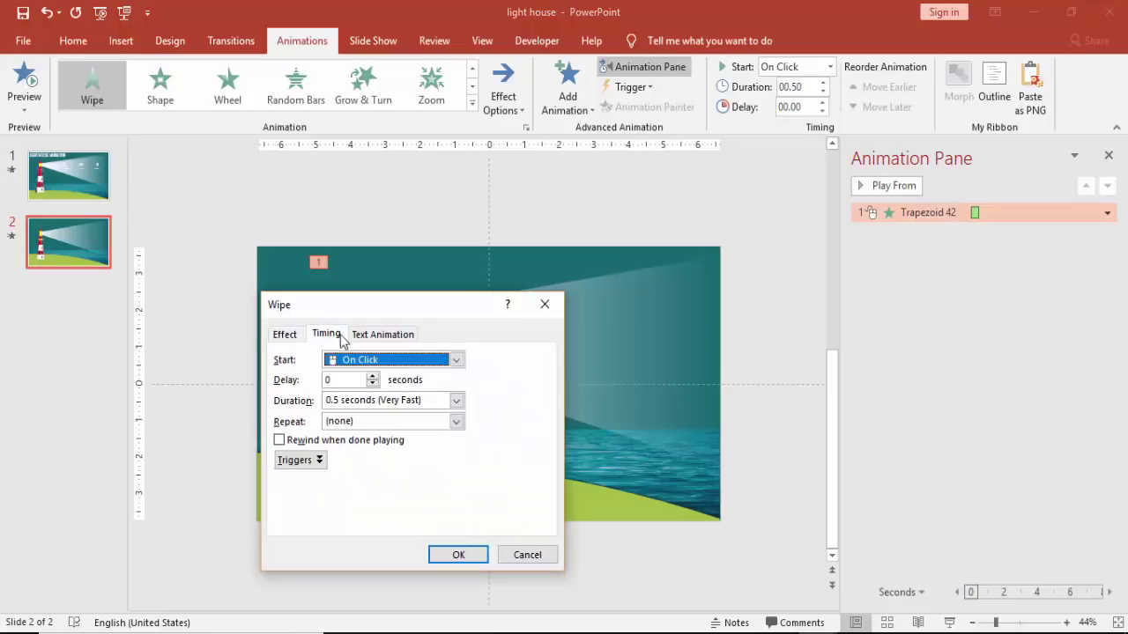
click(456, 400)
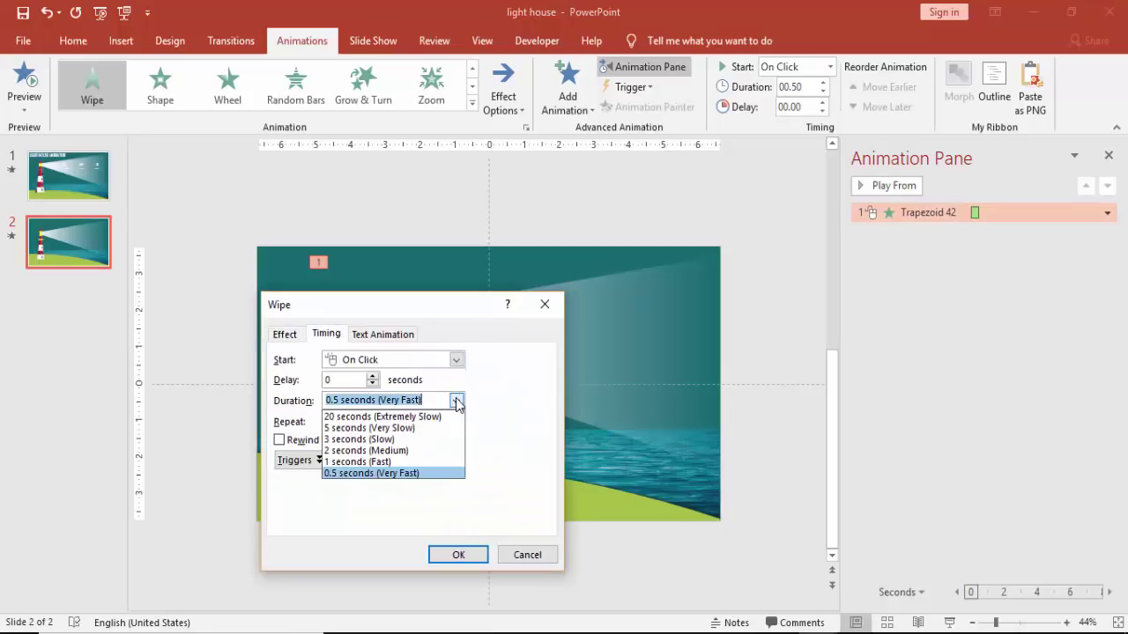
click(415, 439)
click(459, 555)
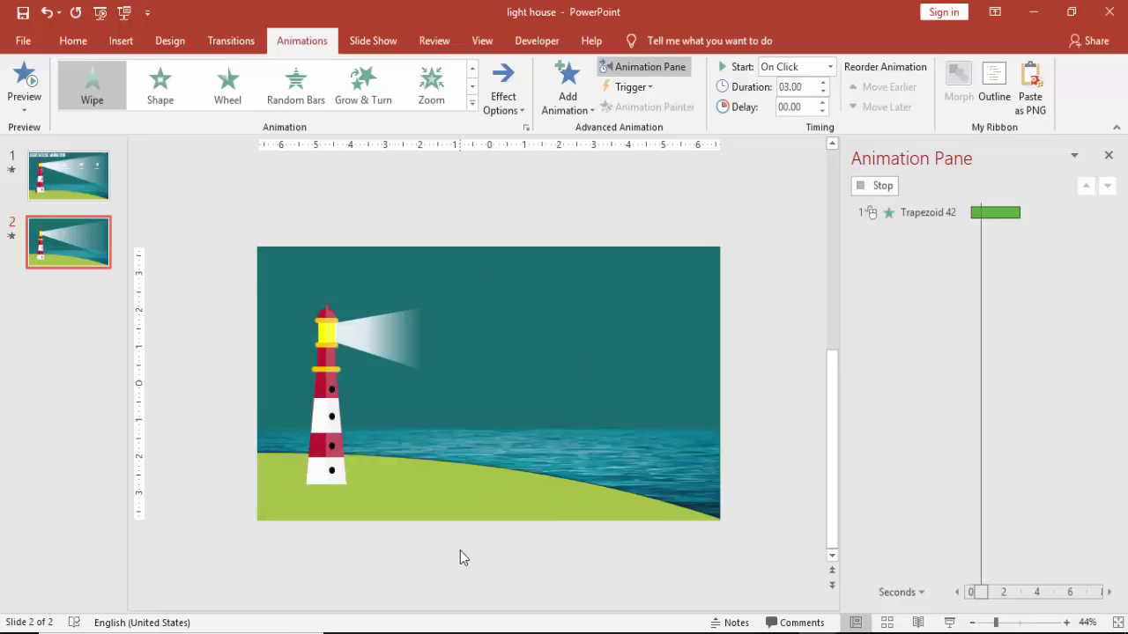
click(689, 208)
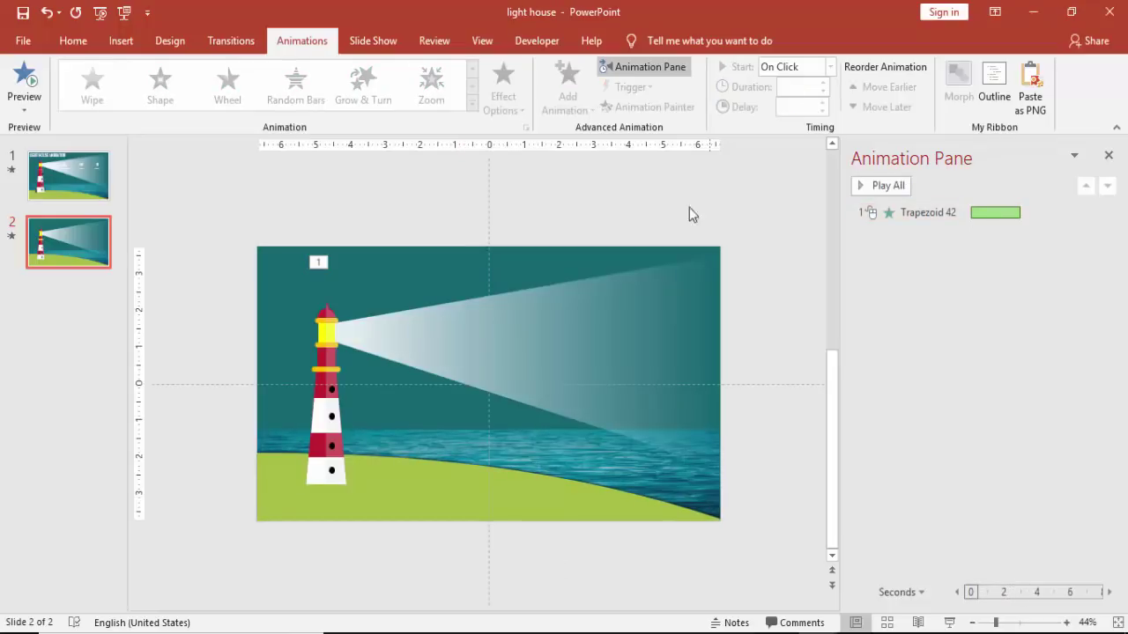
Insert a text box just above the slide containing "First Text".
click(107, 42)
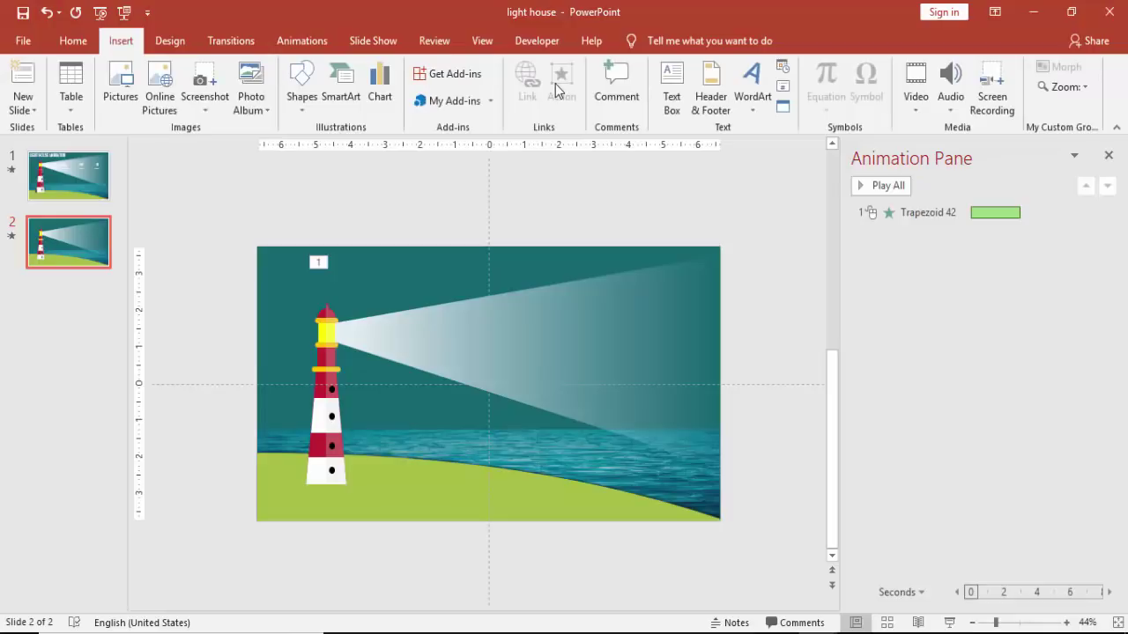
click(667, 86)
drag(410, 202, 460, 225)
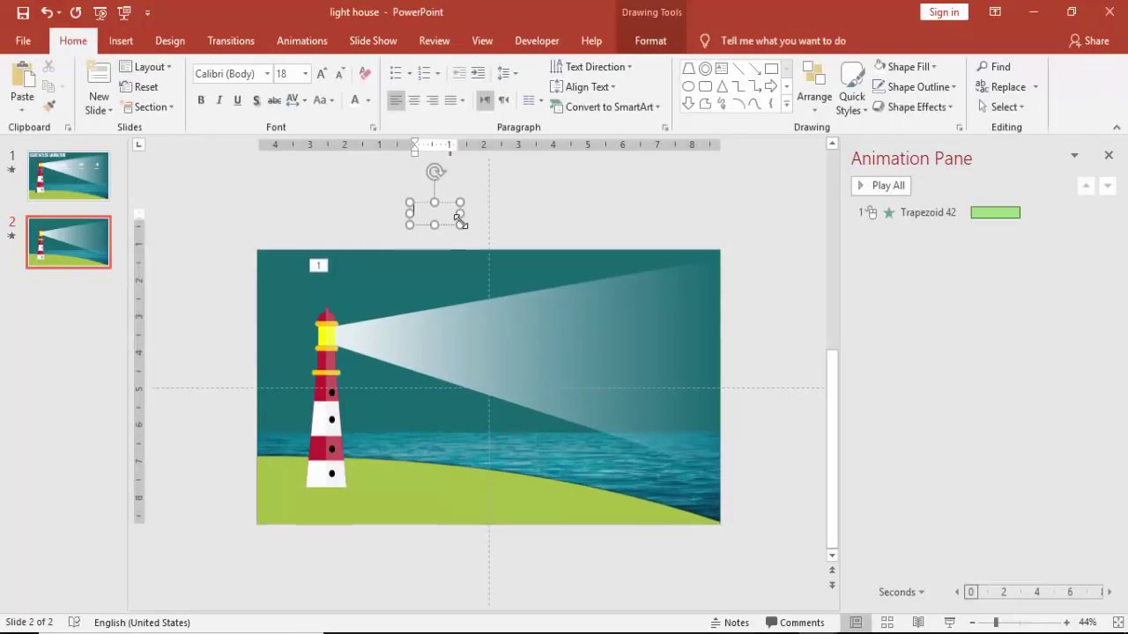
text(Firs)
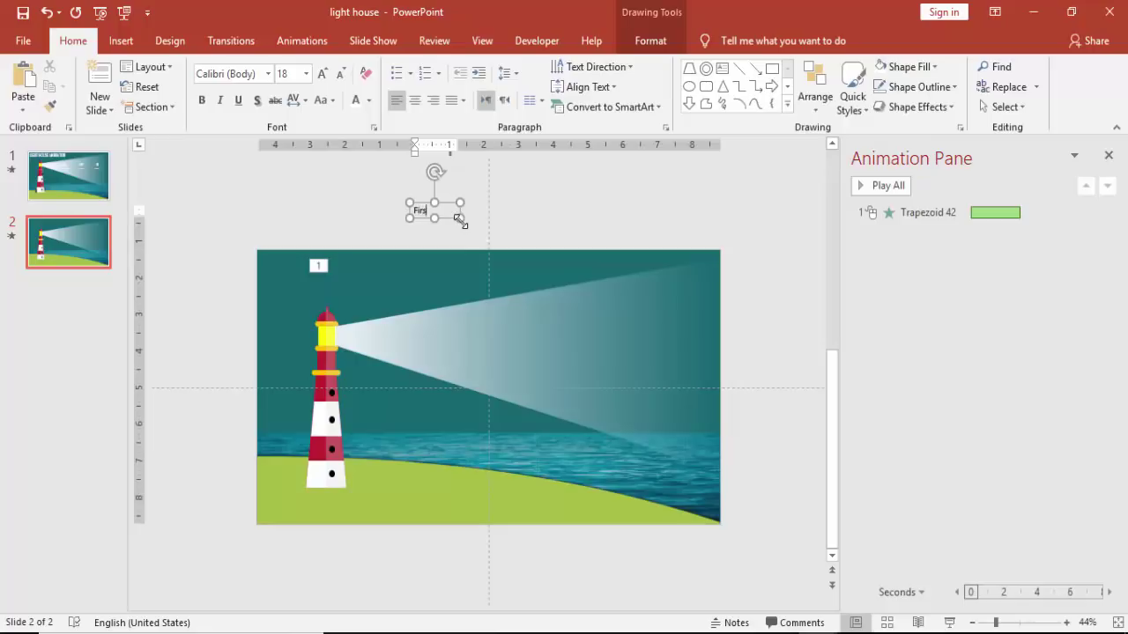
text(t Text)
Set the "First Text" box's font to Oswald and its text colour to white.
click(448, 203)
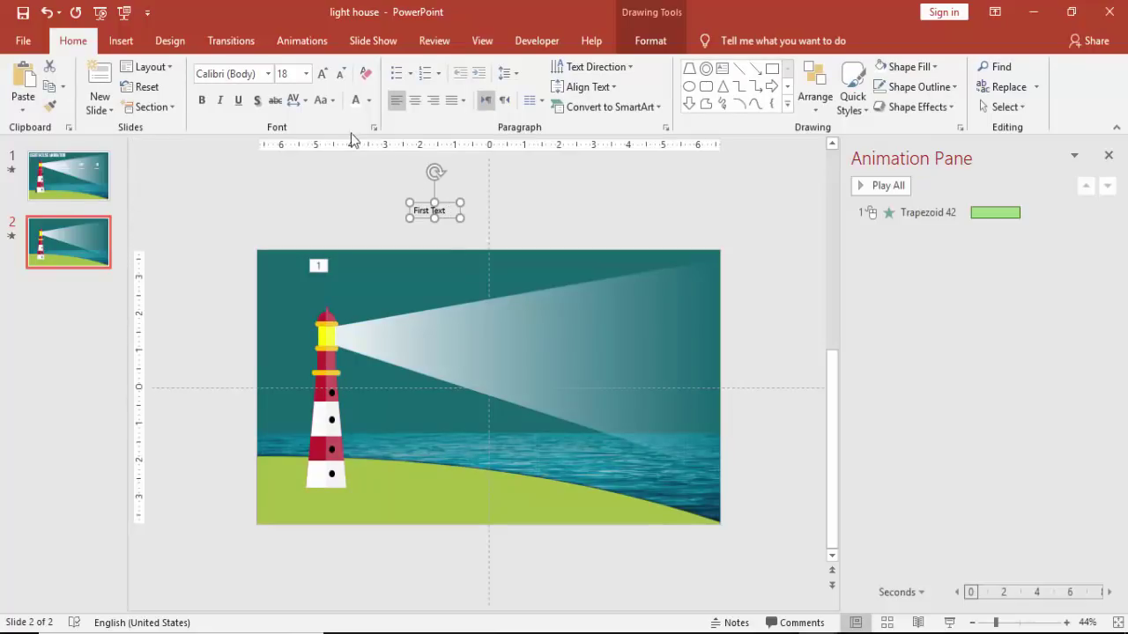
click(256, 73)
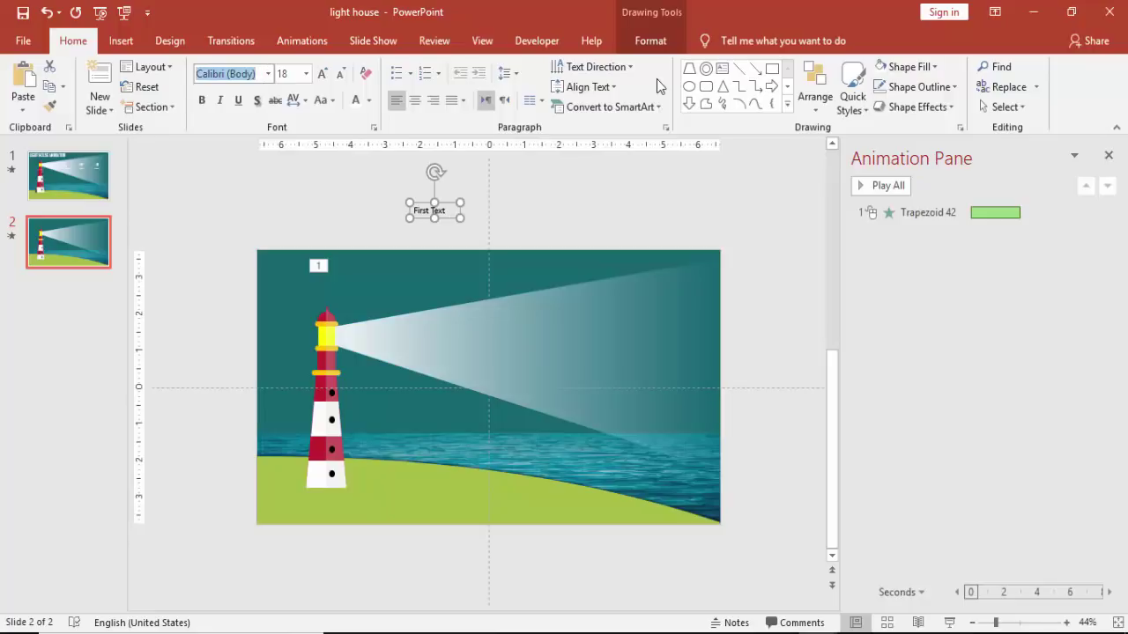
text(Oswald)
key(Return)
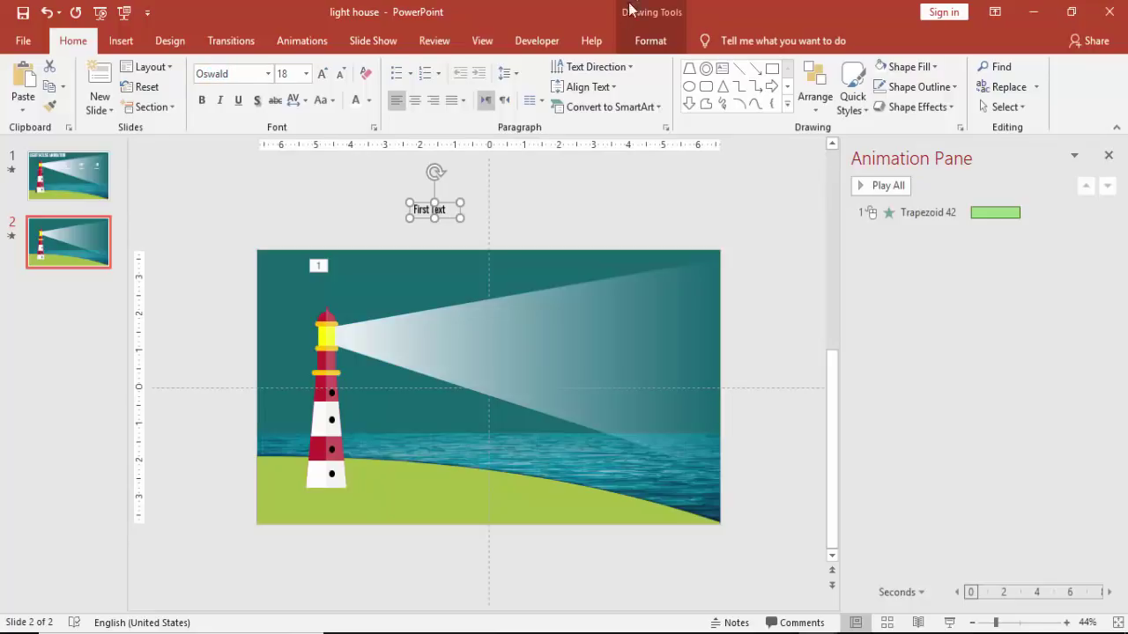
click(356, 100)
Enlarge "First Text" to 32 pt and place its box inside the beam near the lighthouse, with the text centred.
click(322, 73)
click(322, 73)
click(321, 74)
click(321, 73)
drag(458, 220, 460, 329)
click(414, 100)
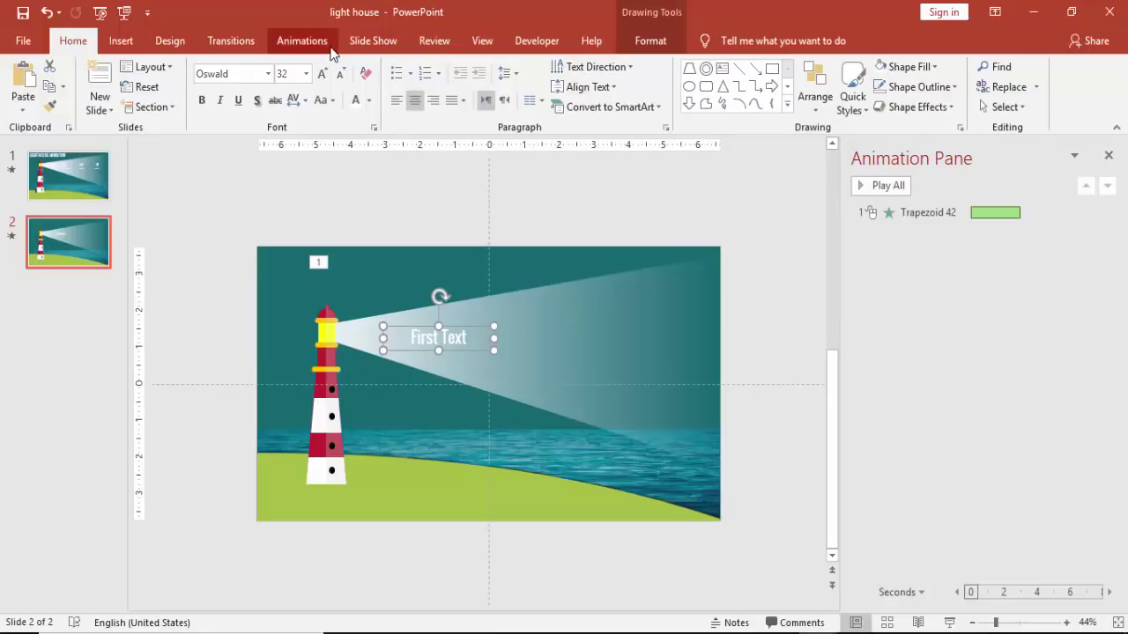
Apply a Wipe entrance animation running From Left to the "First Text" box.
click(303, 41)
click(473, 108)
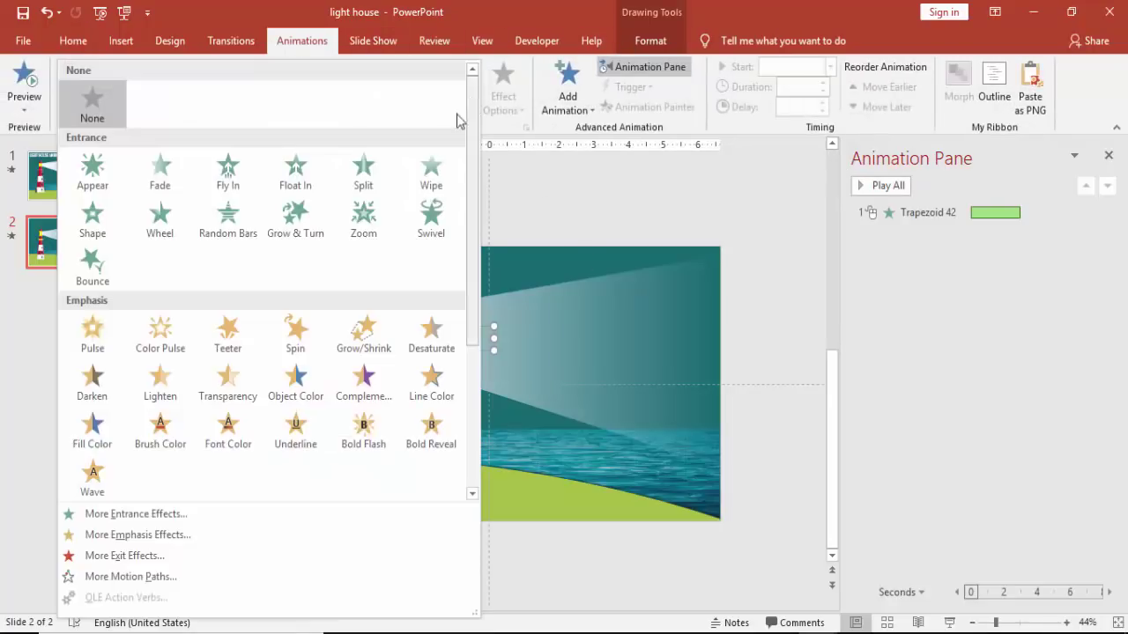
click(433, 158)
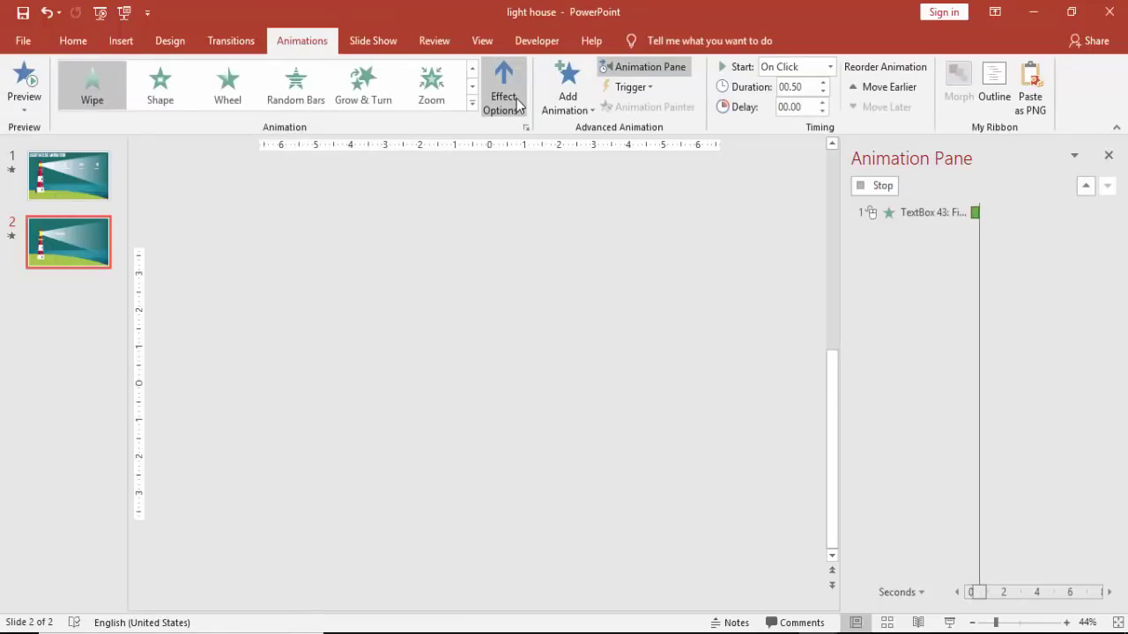
click(517, 102)
click(544, 210)
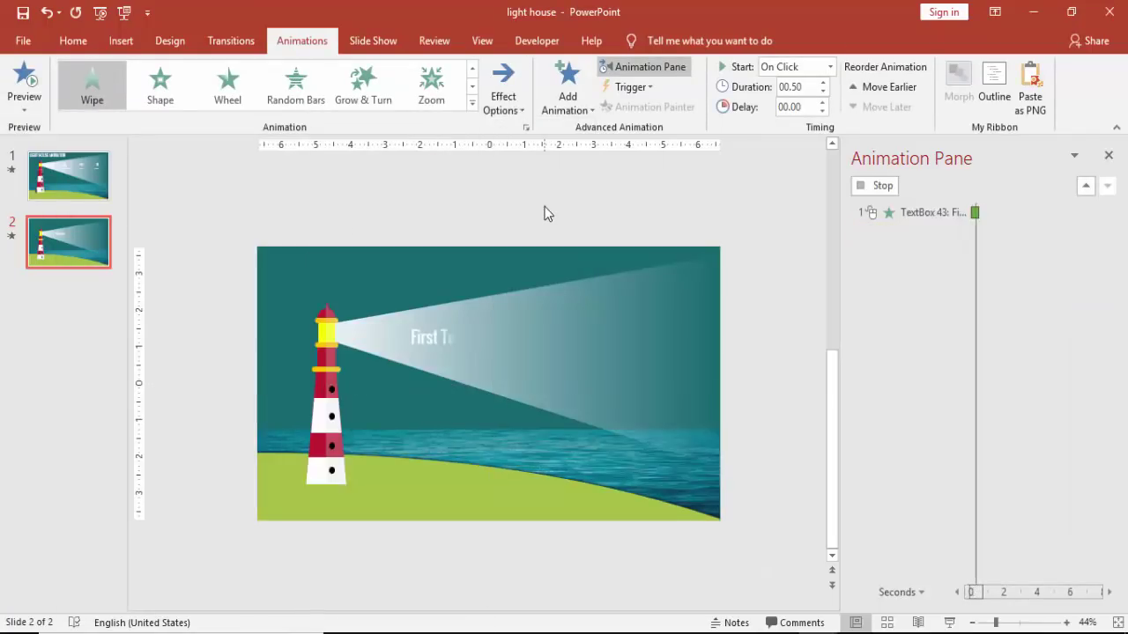
Make the "First Text" animation start With Previous and set its delay to 0.50 seconds.
click(830, 68)
click(806, 104)
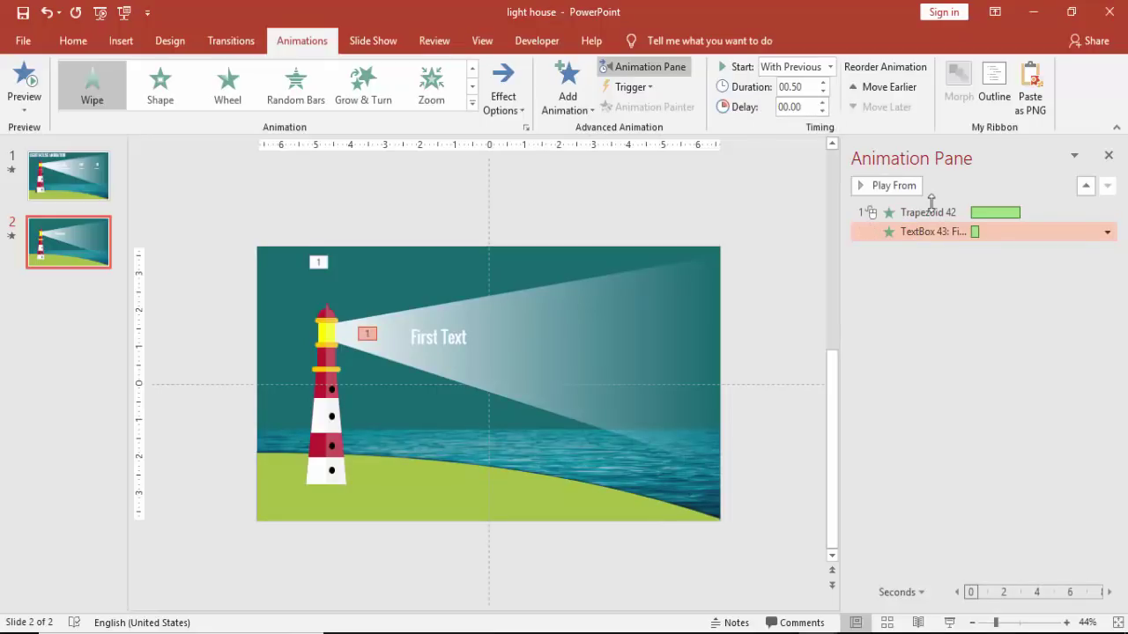
click(822, 103)
Duplicate the "First Text" box twice, spacing the copies evenly along the beam away from the lighthouse.
click(453, 332)
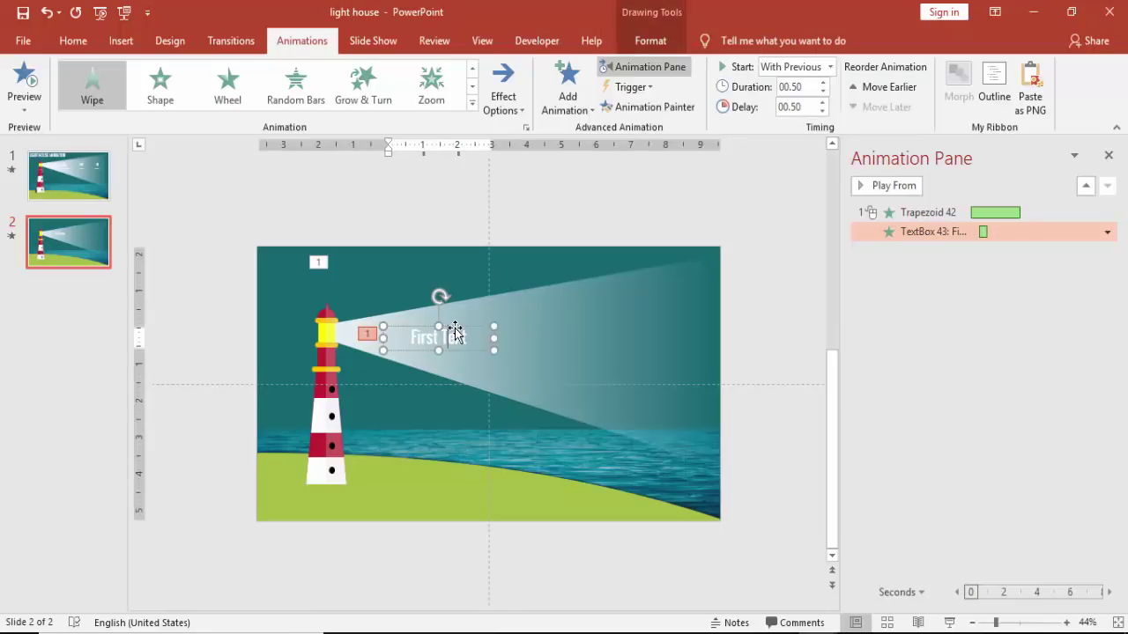
key(ctrl+d)
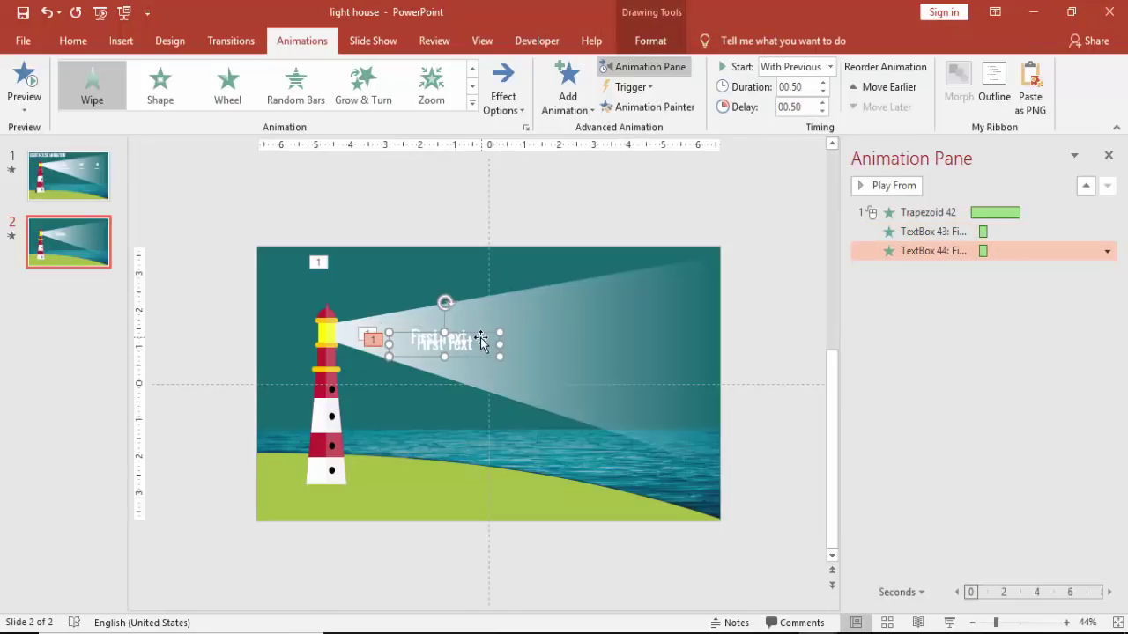
drag(480, 337, 577, 334)
key(ctrl+d)
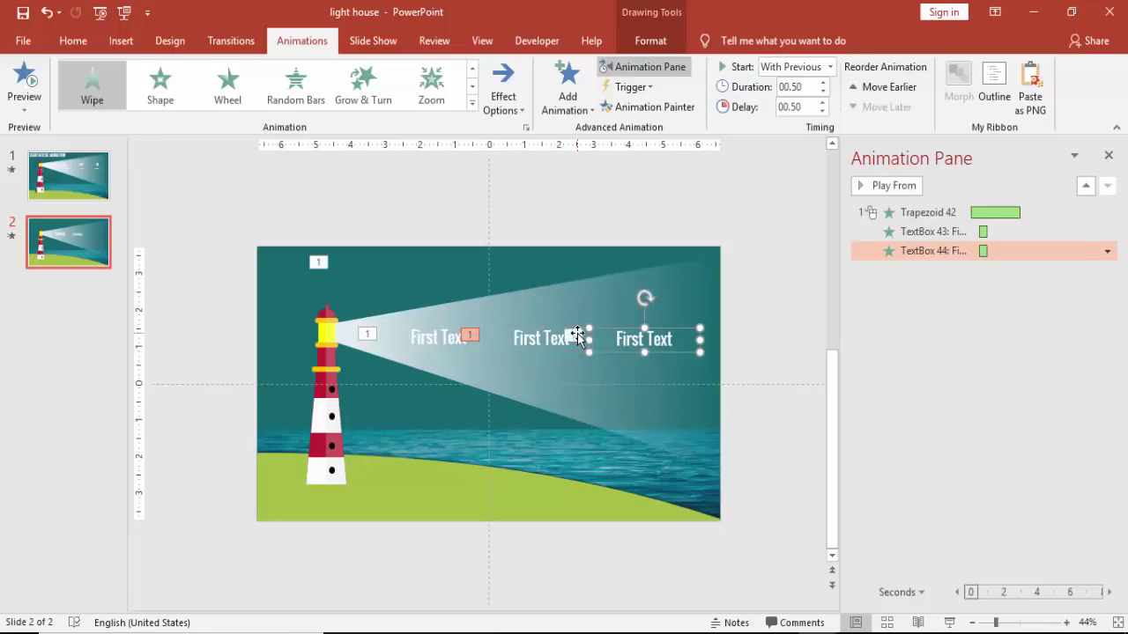
Change the middle label to "Second Text" and the outermost label to "Third Text".
click(523, 338)
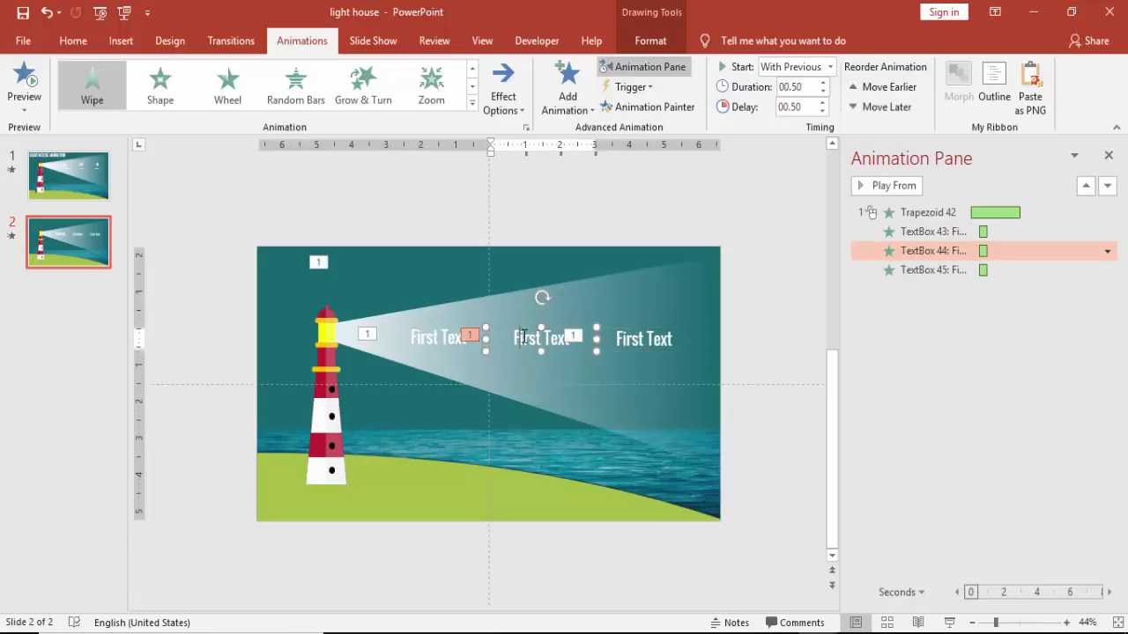
double_click(523, 337)
text(Seco)
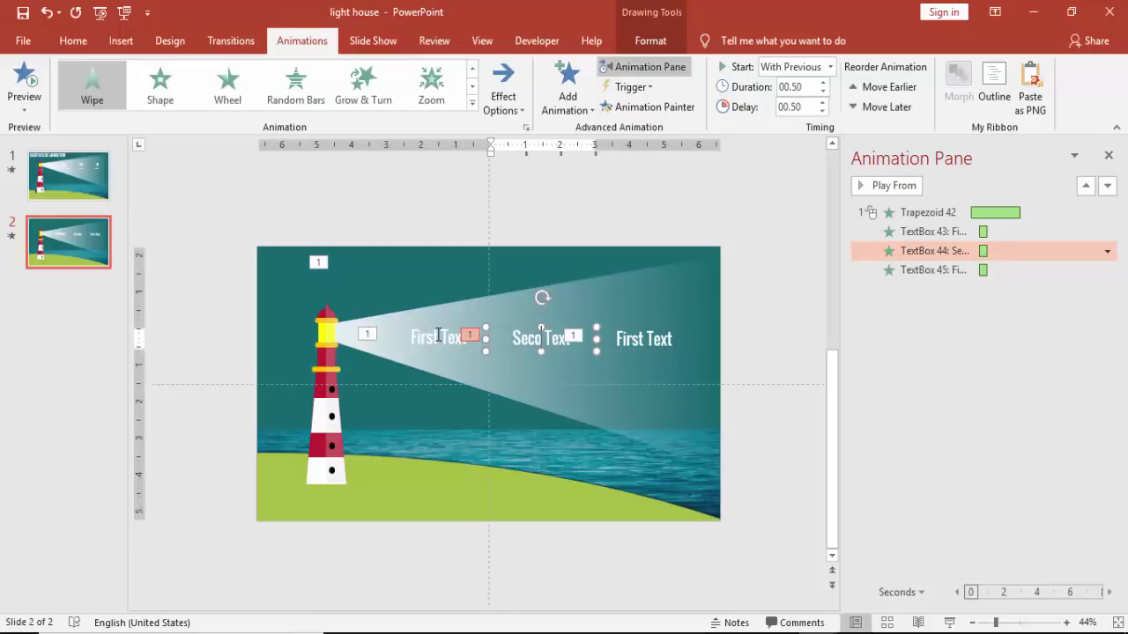
text(nd)
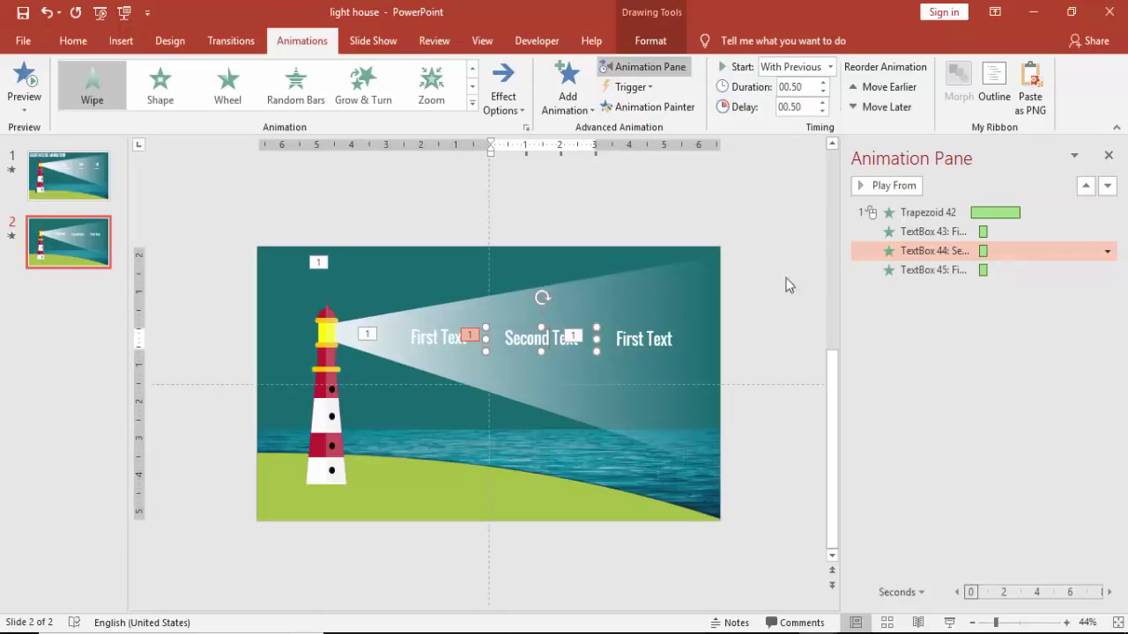
double_click(642, 338)
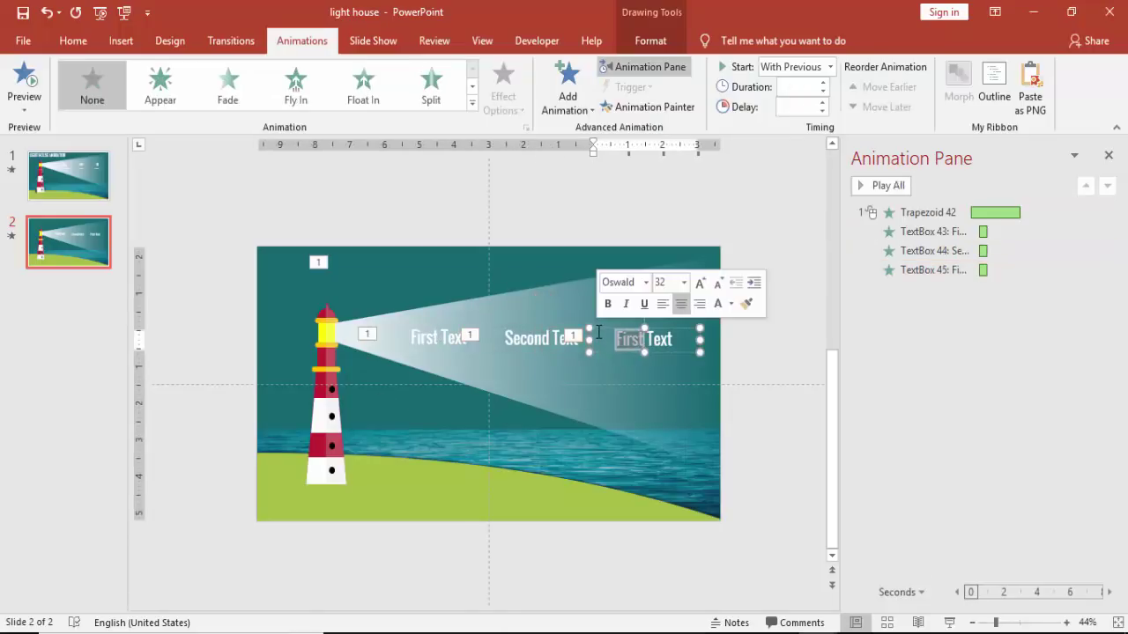
text(Third)
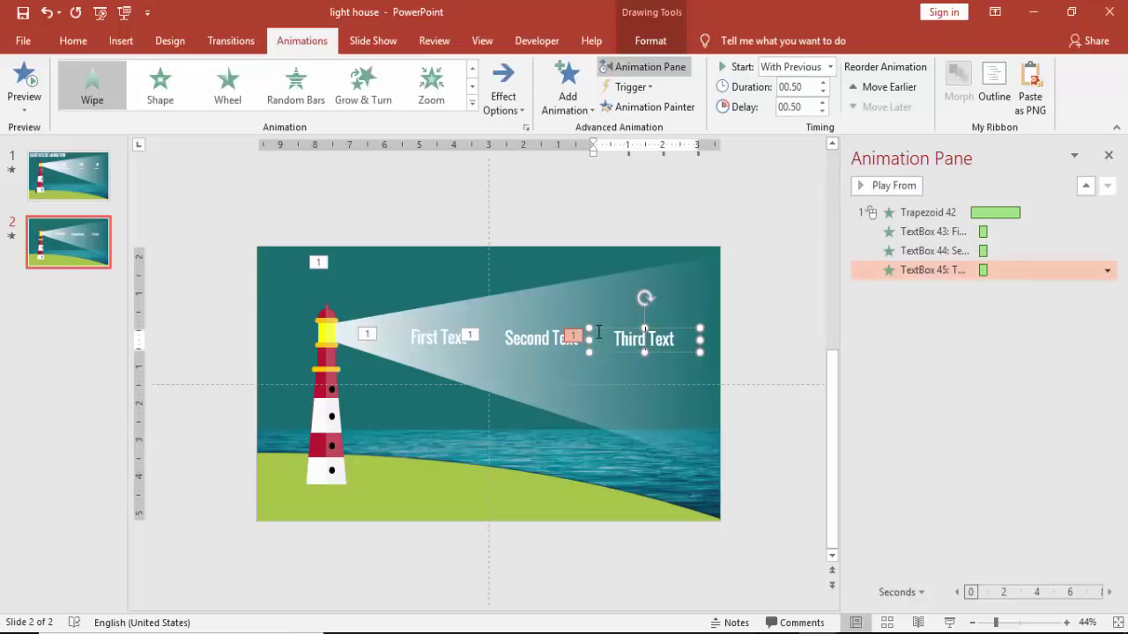
Align the top edges of the three text labels in the beam.
click(436, 334)
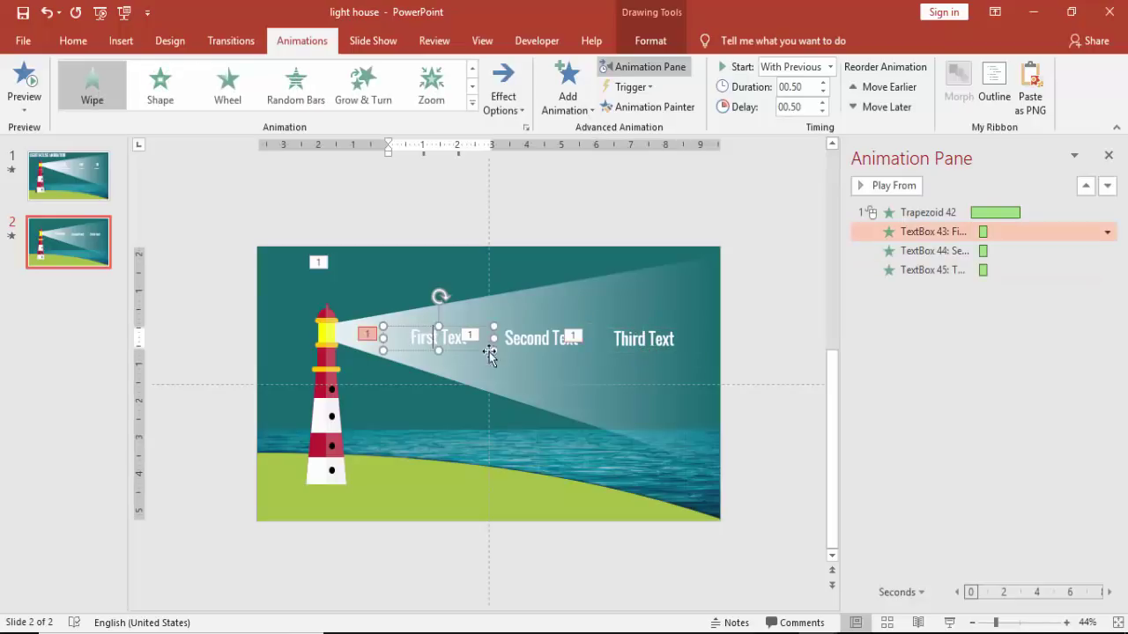
shift+click(537, 344)
shift+click(643, 340)
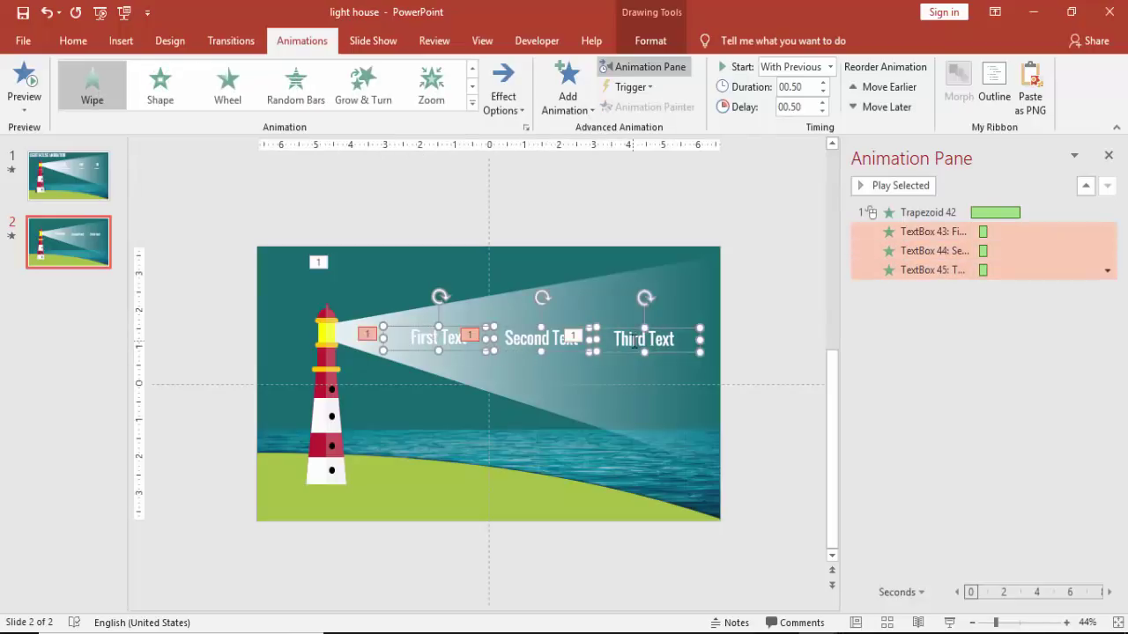
click(651, 40)
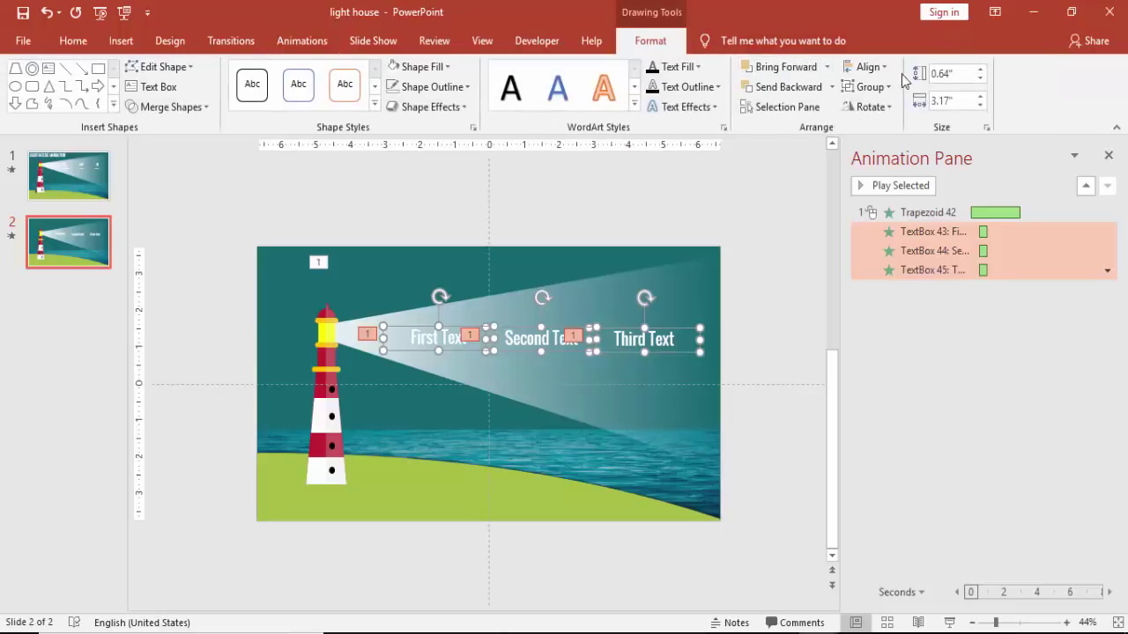
click(868, 67)
click(886, 161)
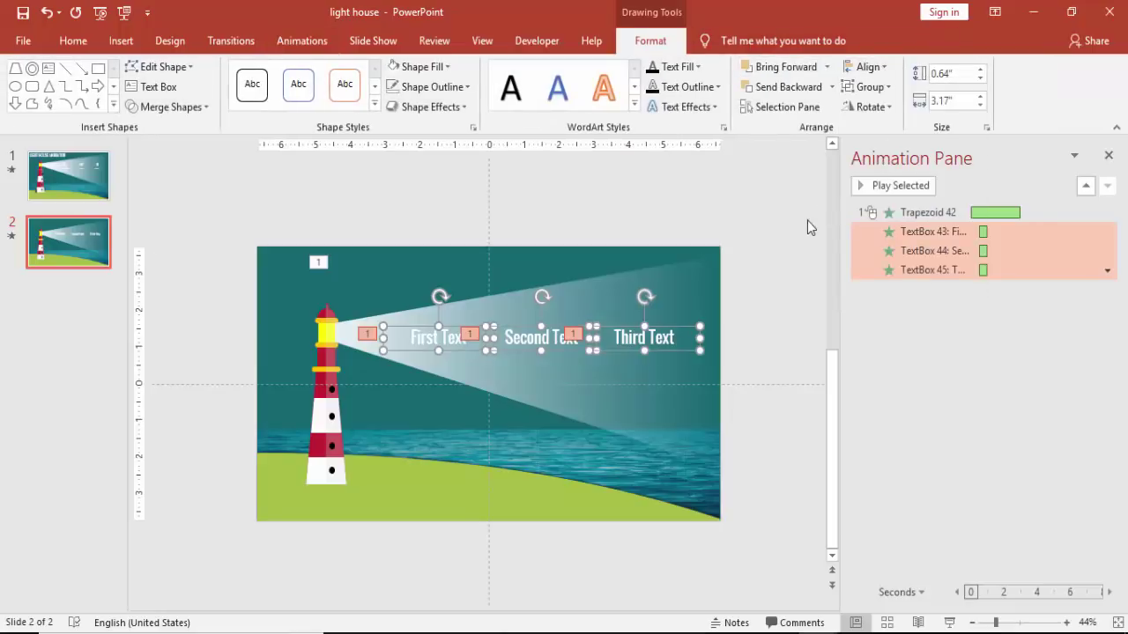
click(782, 239)
Set the delay of the "Second Text" animation to 1 second.
click(934, 251)
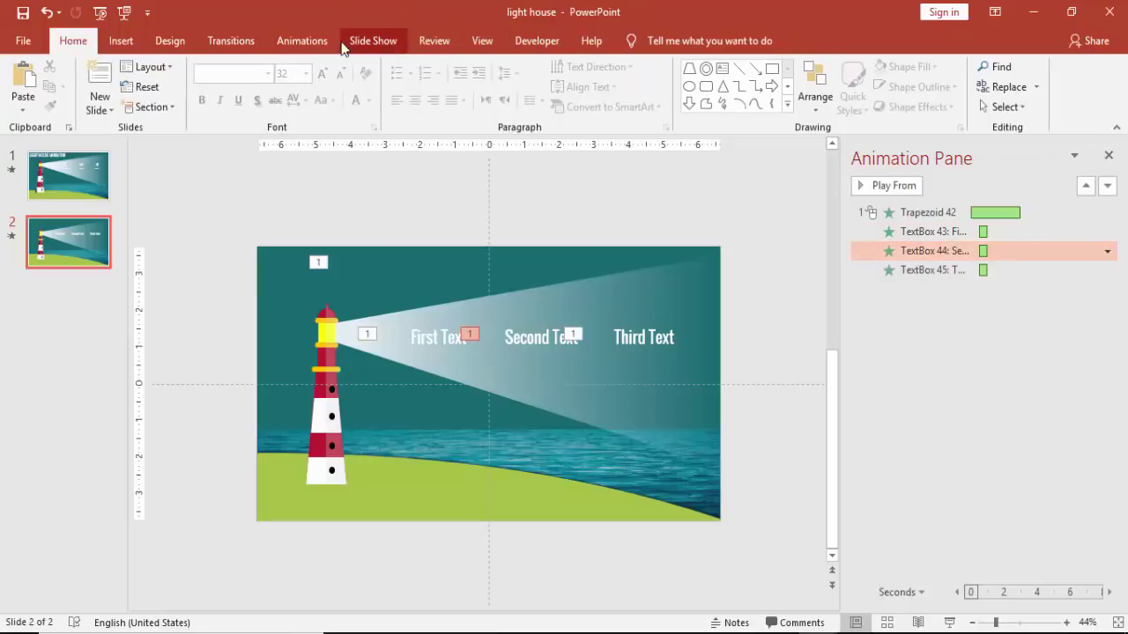
click(302, 41)
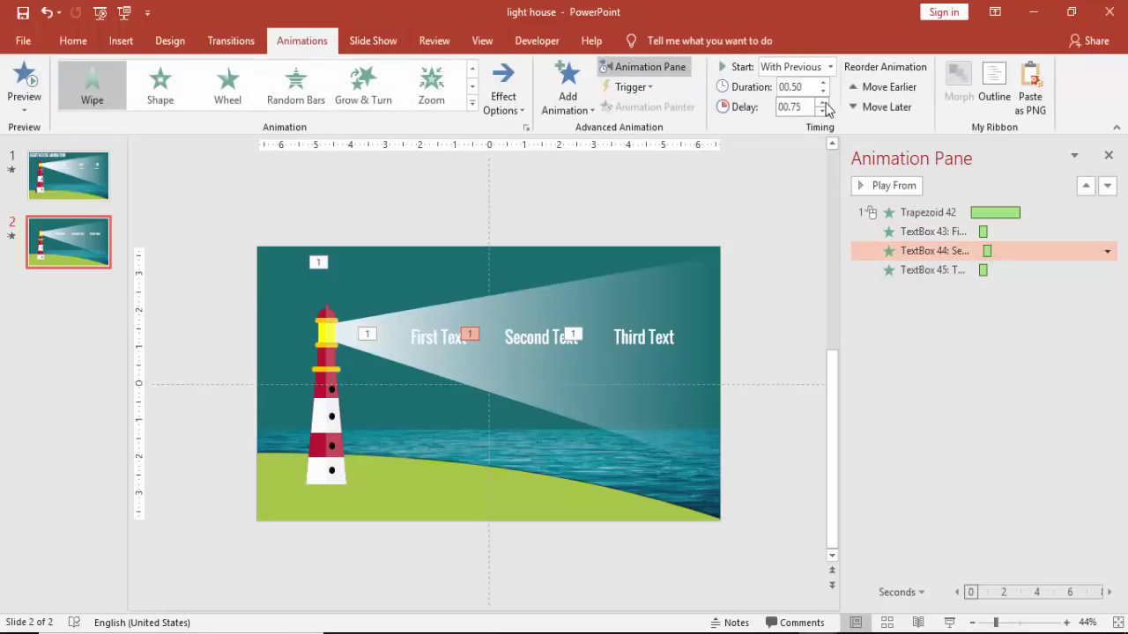
click(825, 103)
Set the delay of the "Third Text" animation to 2.75 seconds.
click(933, 270)
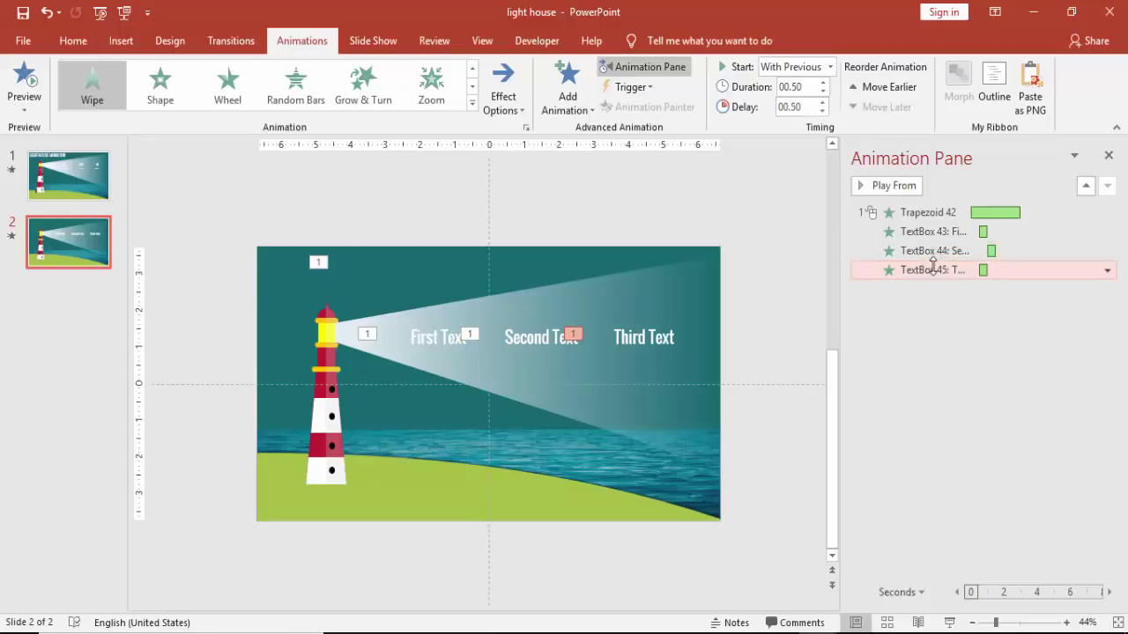
click(824, 103)
click(825, 103)
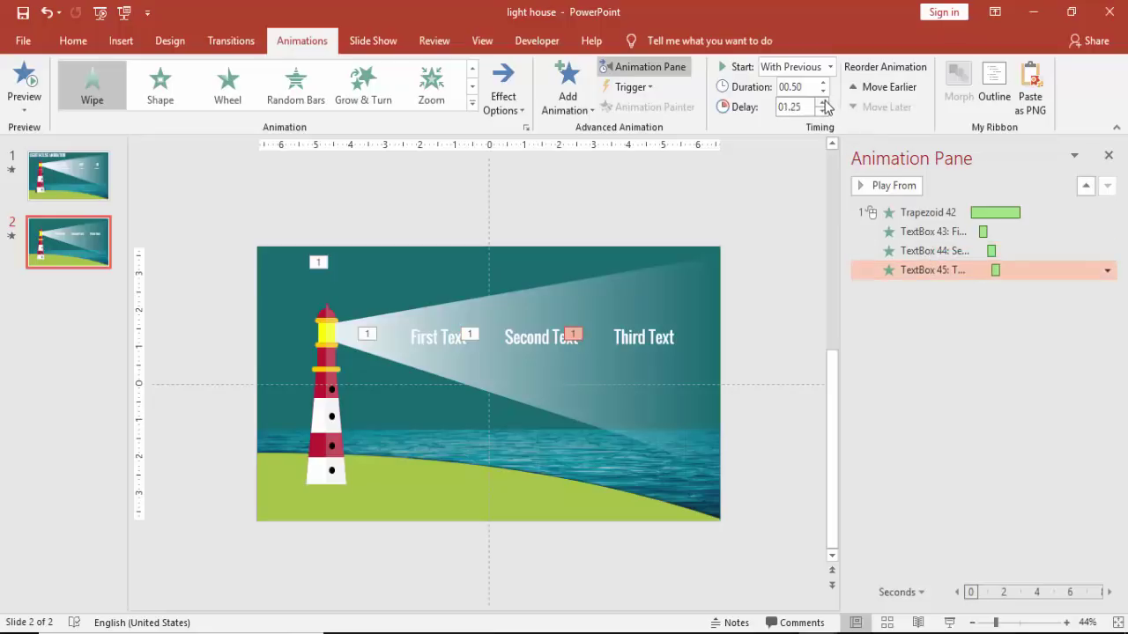
click(825, 103)
click(824, 103)
click(825, 103)
click(825, 103)
click(824, 103)
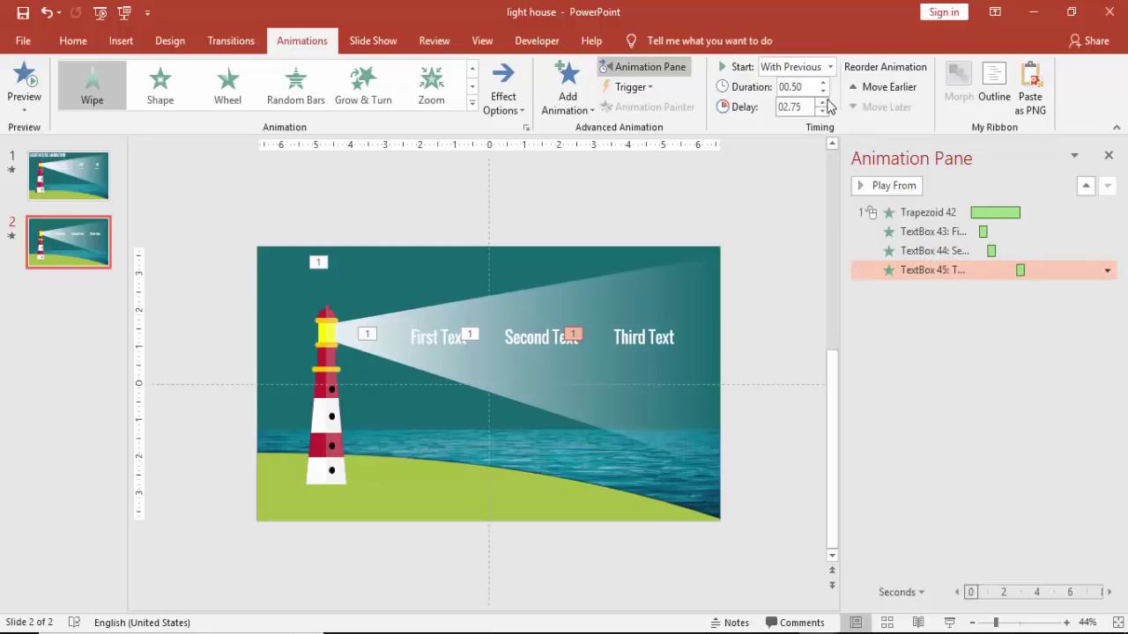
Set the delay of the "Second Text" animation to 1.75 seconds.
click(934, 251)
click(822, 103)
click(822, 102)
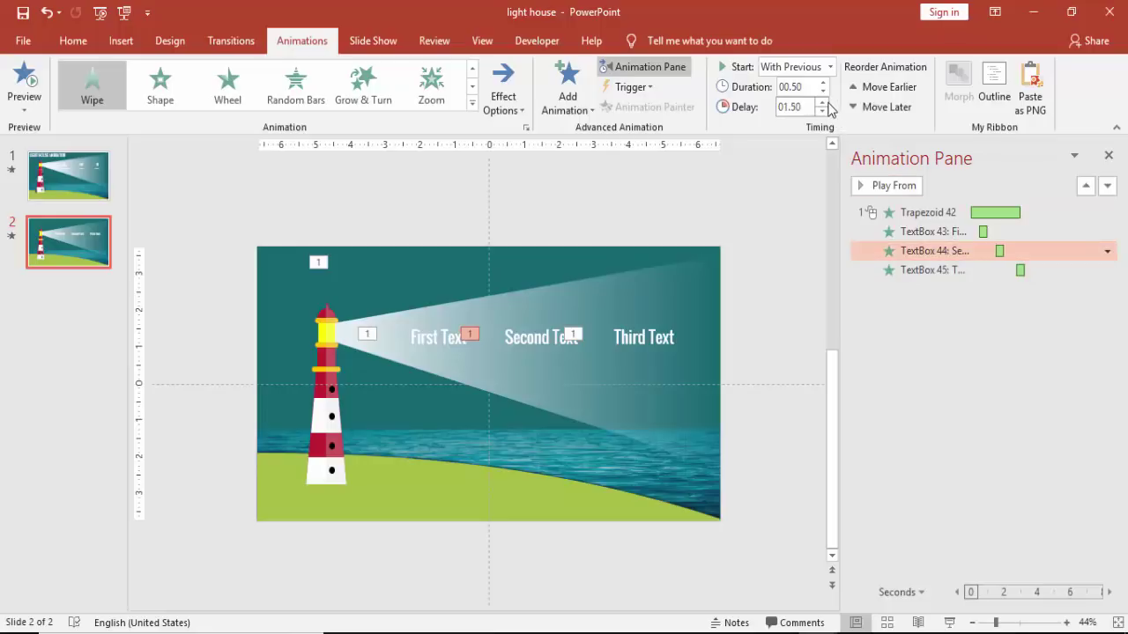
click(822, 103)
click(822, 102)
click(823, 112)
click(791, 227)
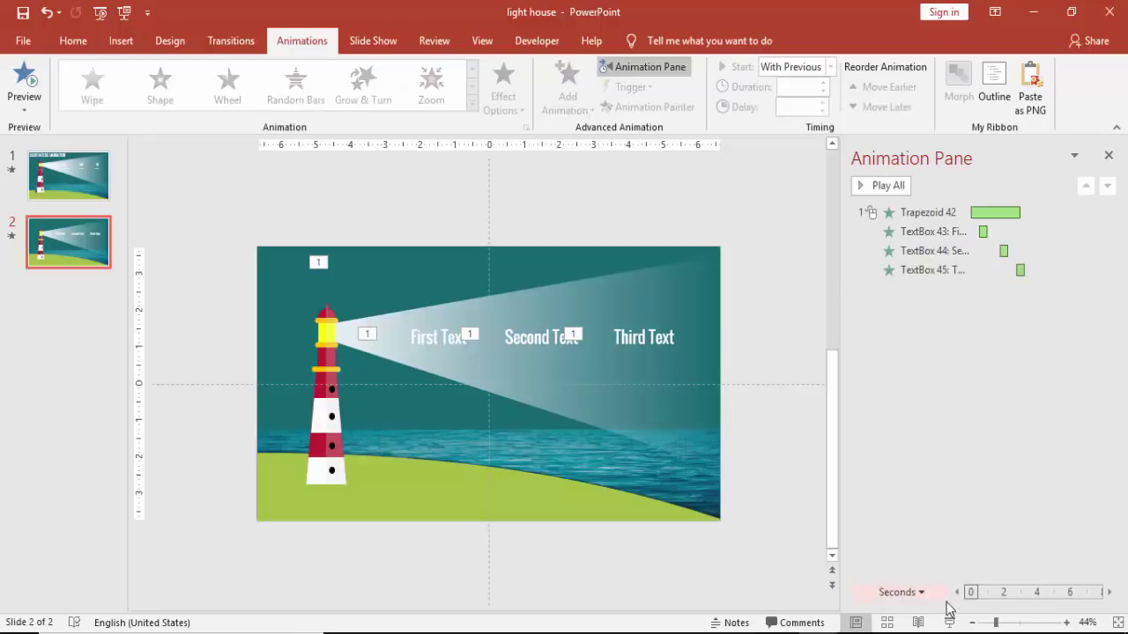